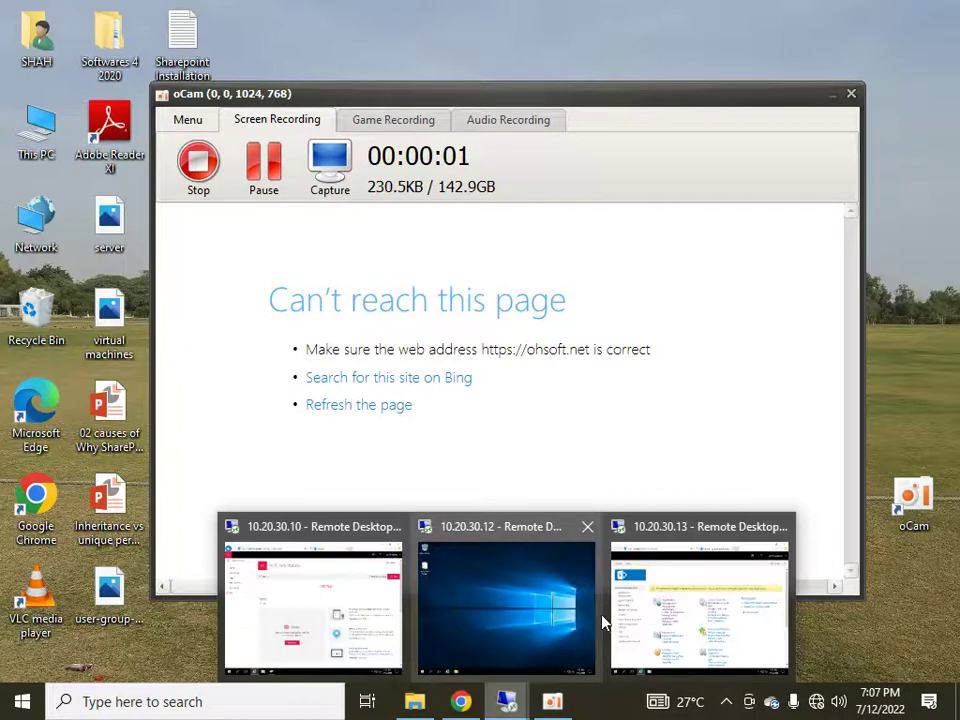
Switch to the 10.20.30.13 remote session, view the SharePoint Central Administration home page, and minimize the session
left_click(672, 558)
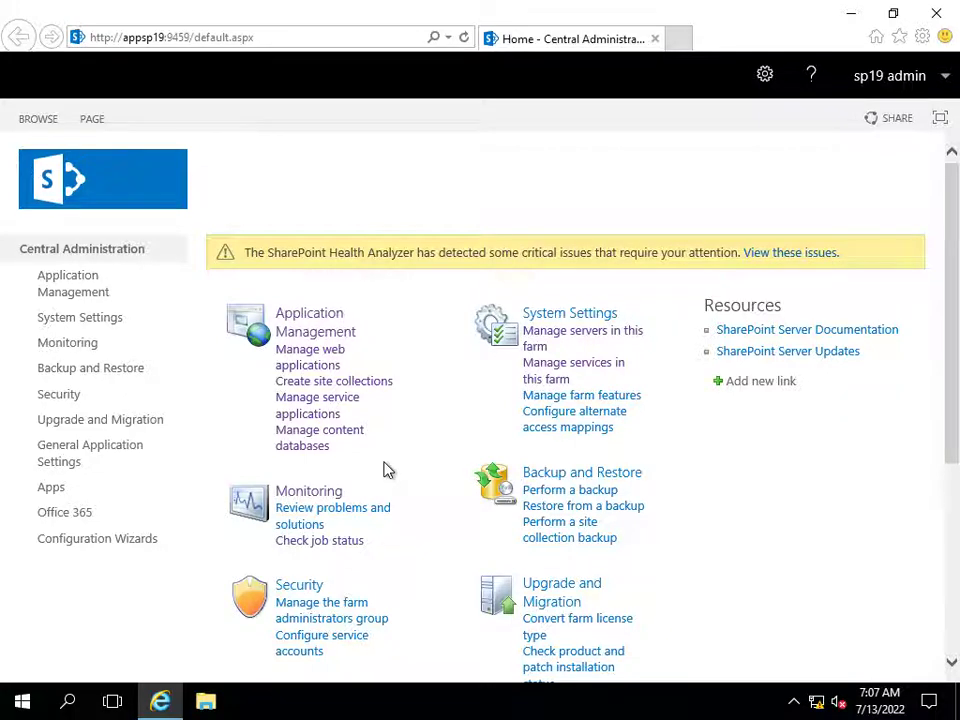
mouse_move(606, 7)
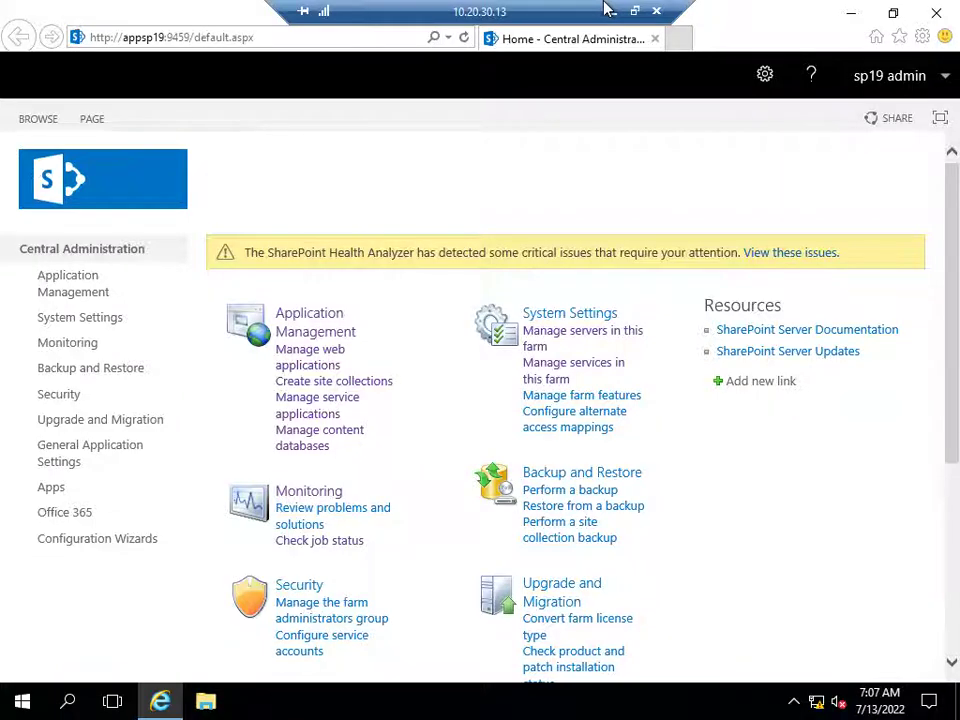
left_click(607, 10)
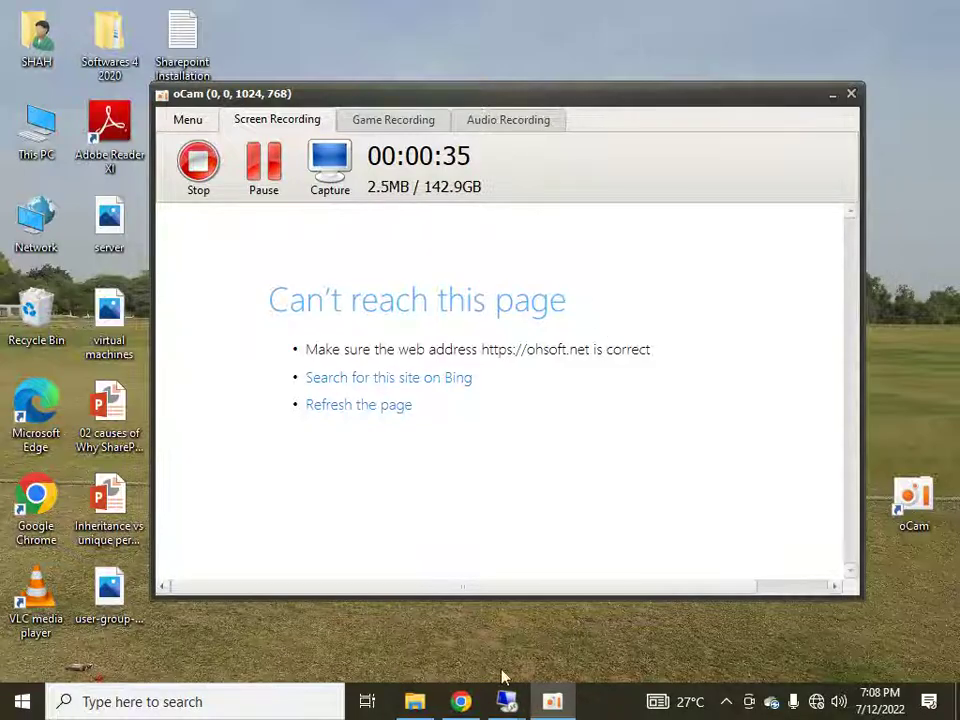
Switch to the 10.20.30.10 remote session and open the site permissions page from the HLTF Tech Website's full site settings
mouse_move(507, 701)
left_click(310, 590)
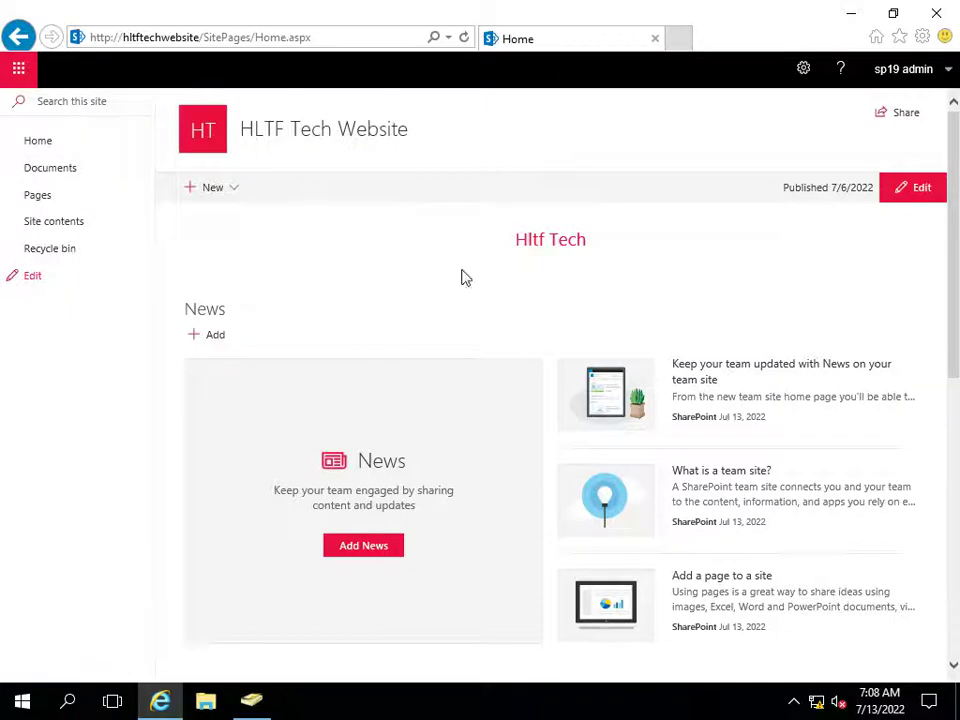
left_click(803, 68)
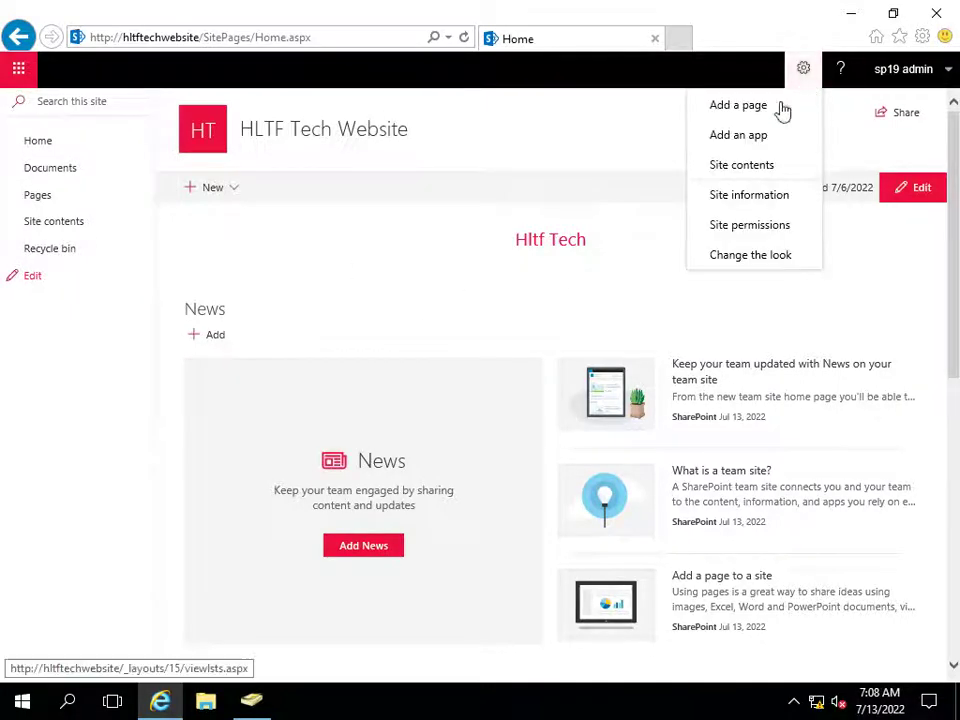
left_click(767, 194)
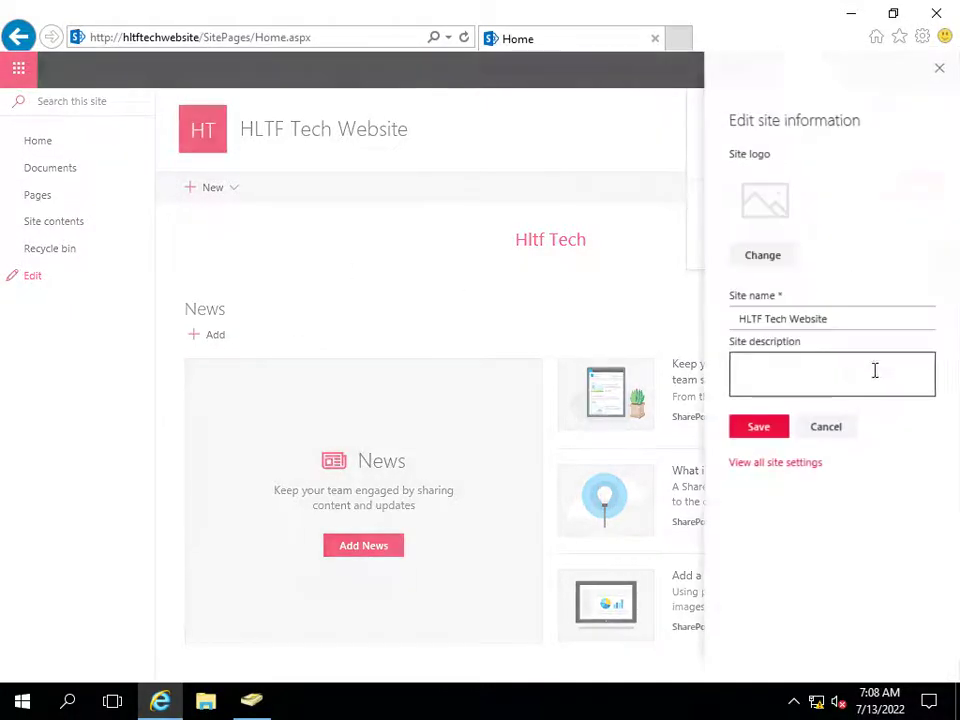
left_click(761, 466)
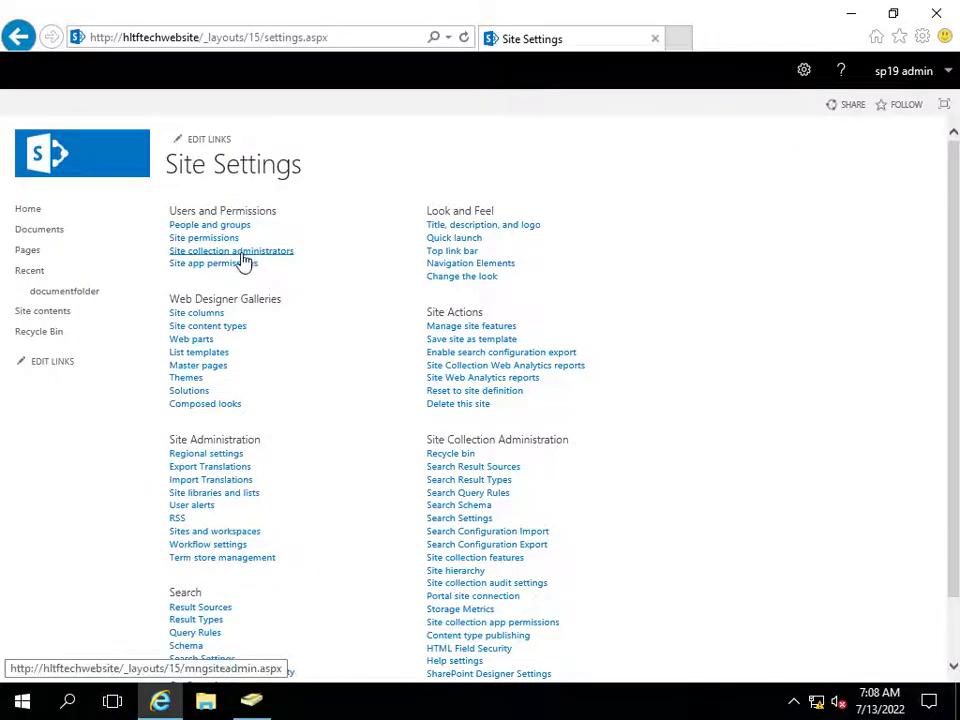
left_click(196, 241)
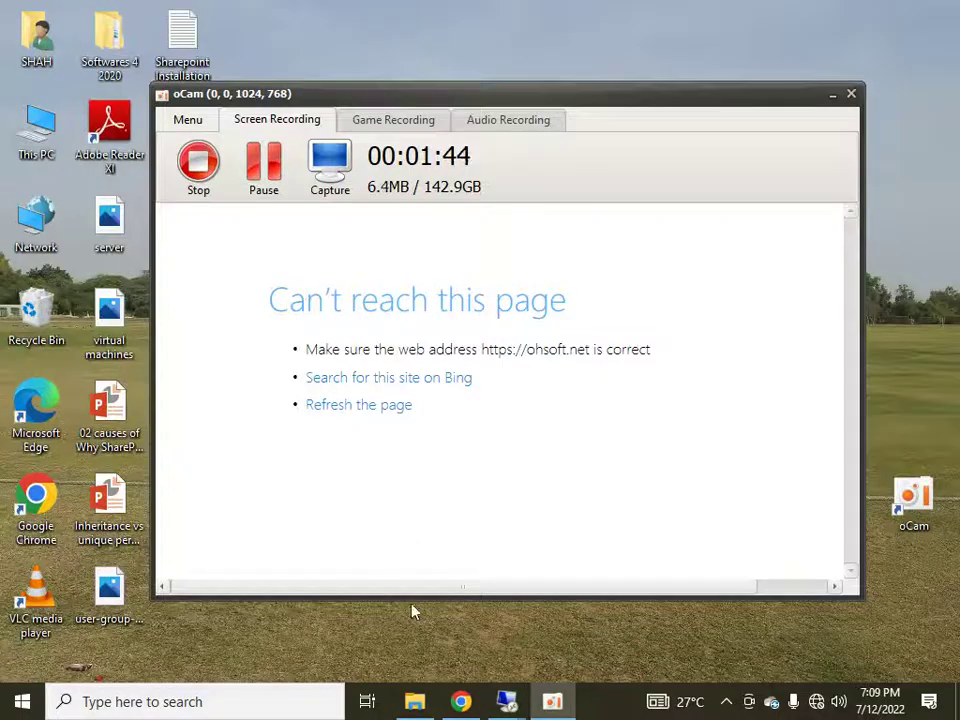
In the 10.20.30.13 session, examine the content database of the hltftechwebsite root site collection in the list of all site collections
mouse_move(507, 701)
left_click(735, 594)
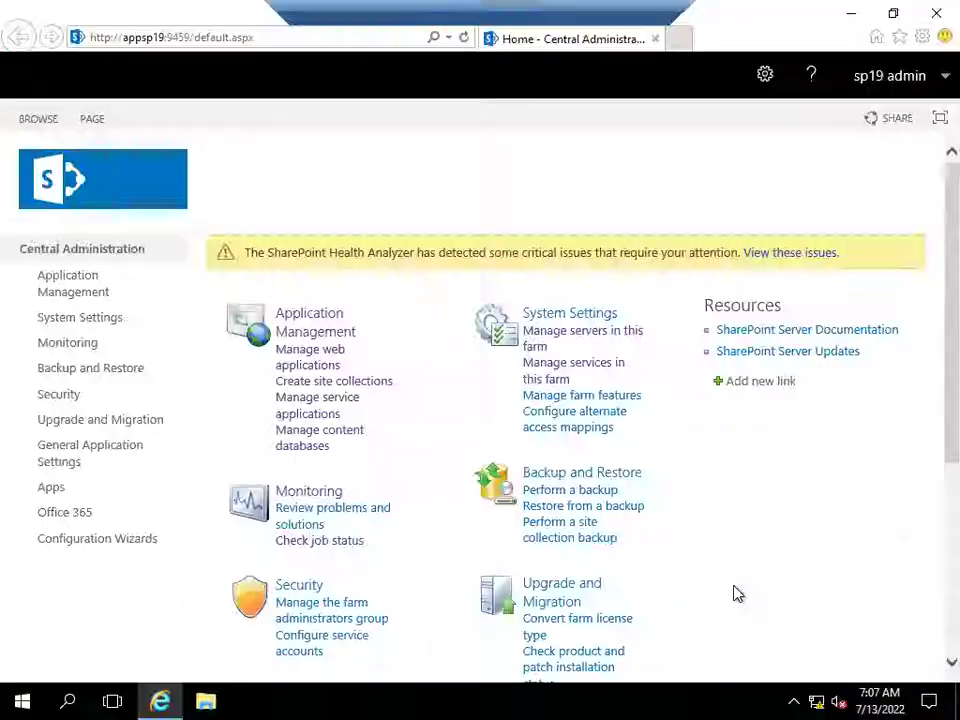
left_click(296, 330)
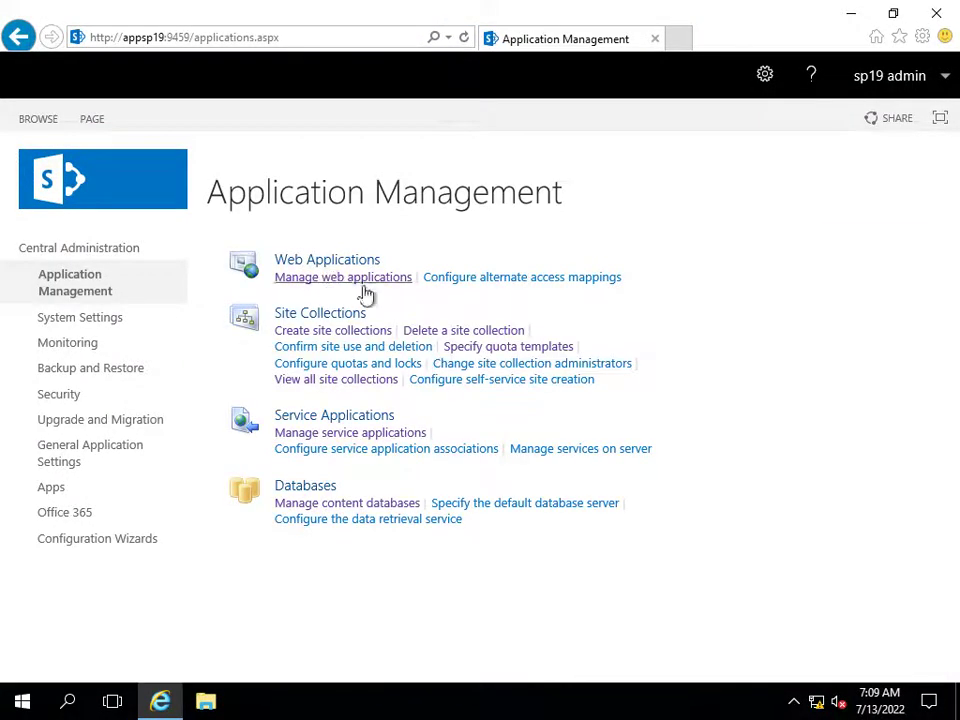
left_click(310, 380)
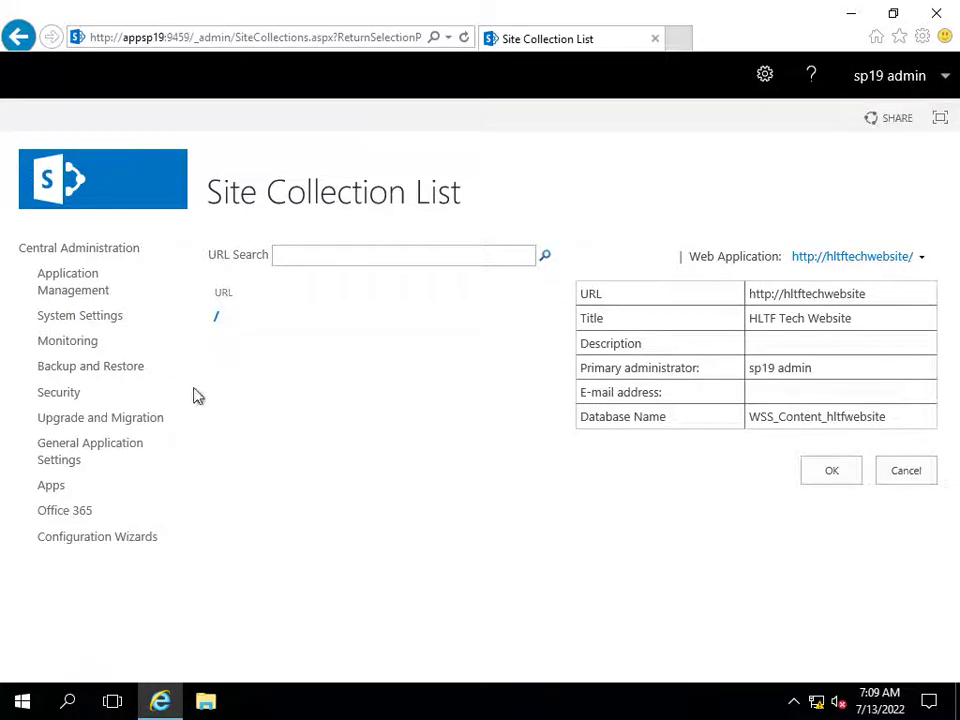
left_click(216, 318)
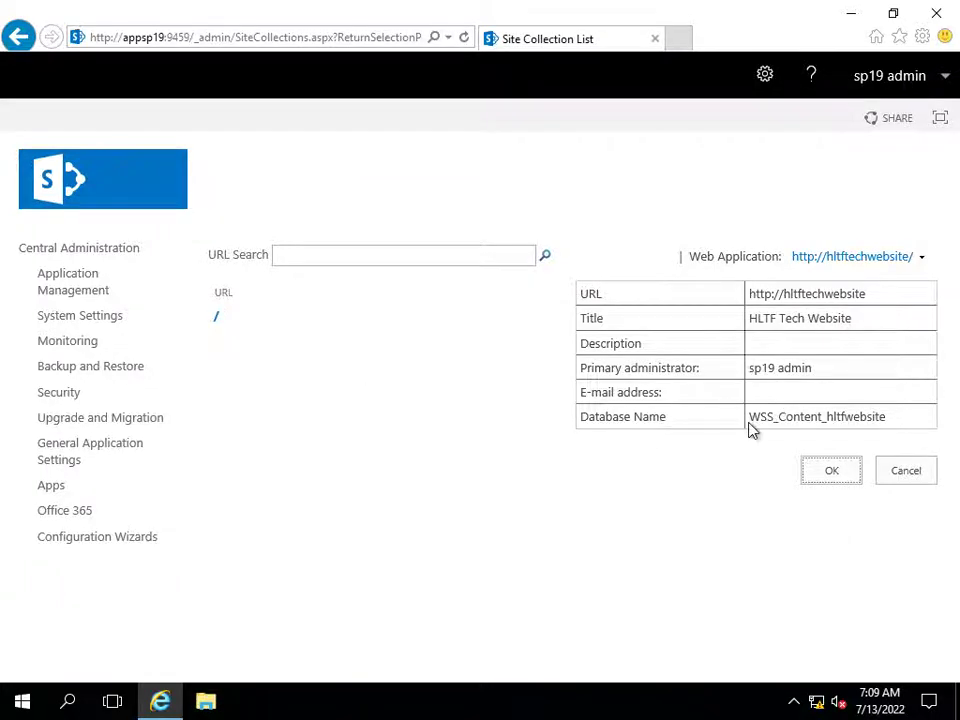
left_click_drag(750, 428, 951, 424)
left_click(912, 420)
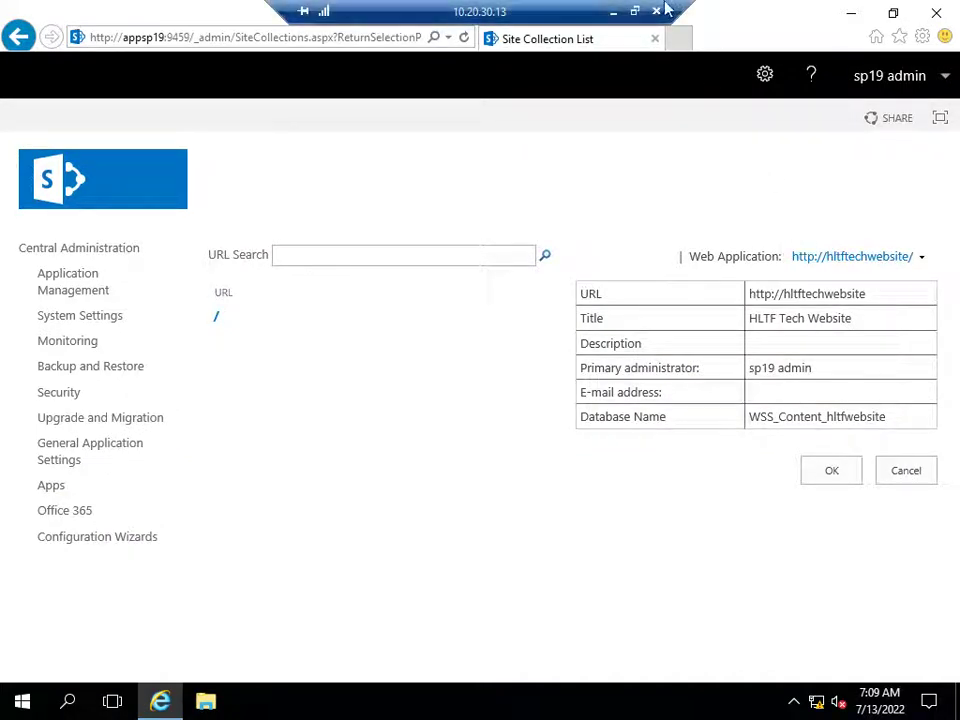
left_click(613, 11)
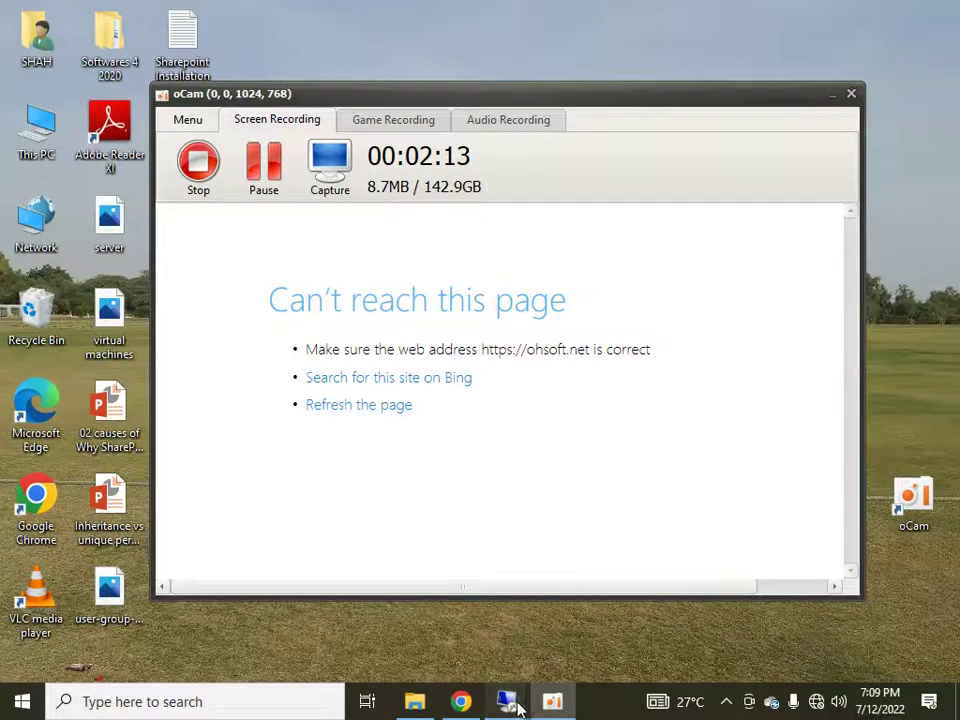
Return to the 10.20.30.10 session, view the members of the Home Owners group, and go back to the site permissions
mouse_move(507, 701)
left_click(278, 598)
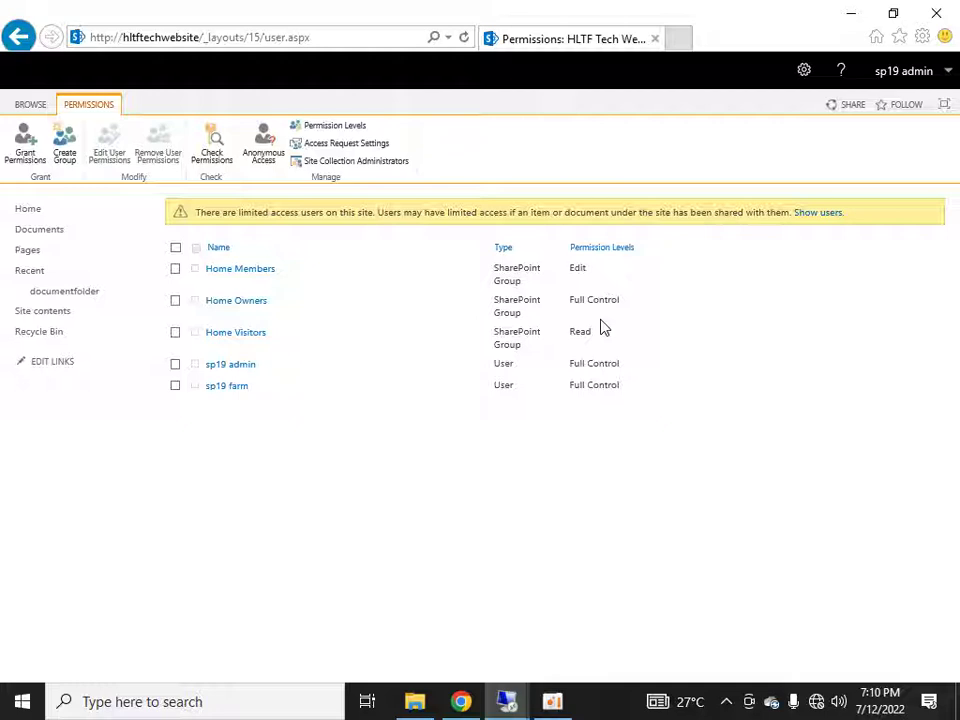
left_click(238, 302)
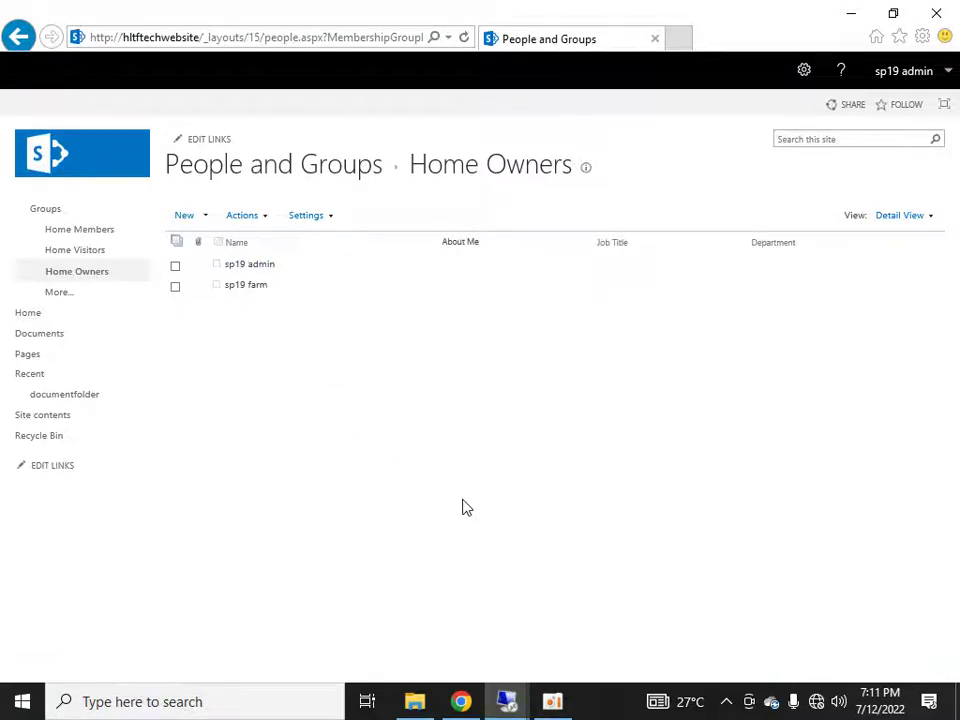
left_click(18, 36)
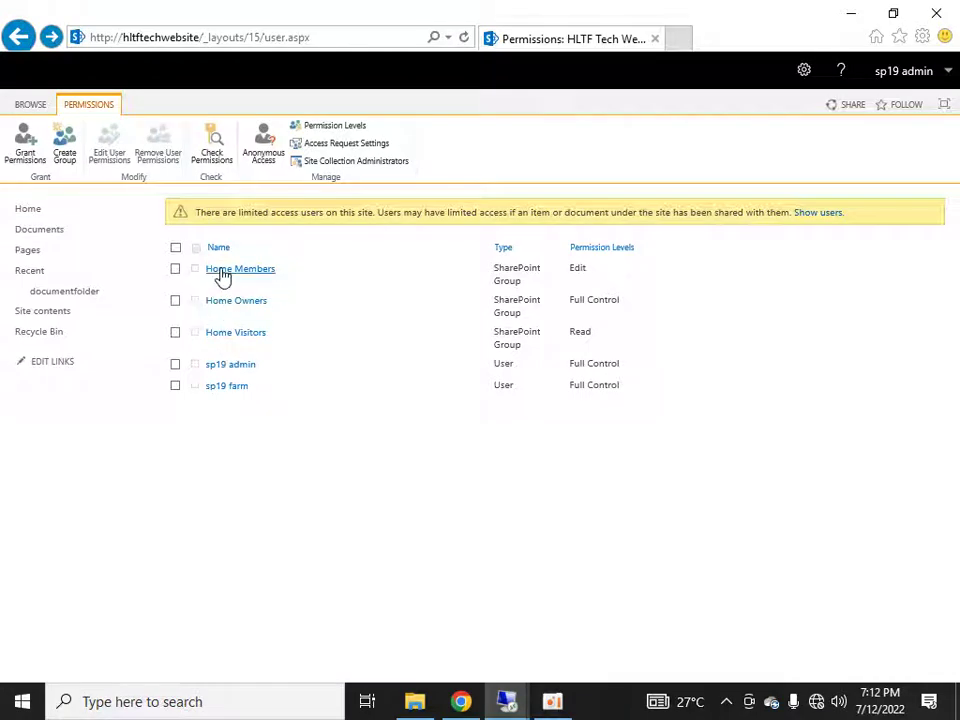
Examine the list, site and personal permissions included in the Edit permission level, and leave it without submitting
double_click(571, 272)
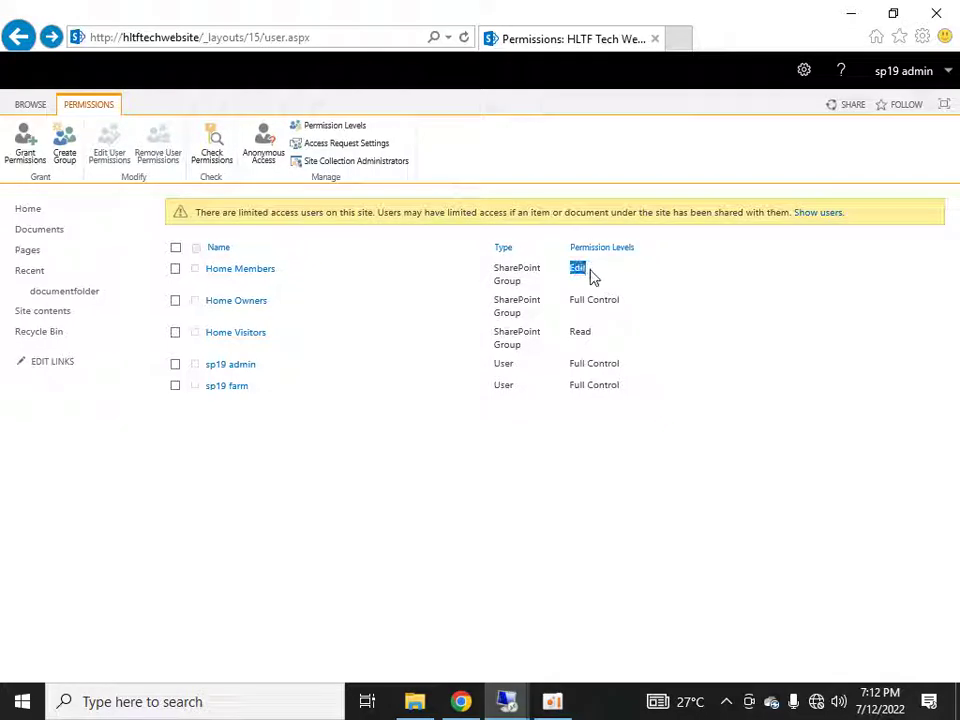
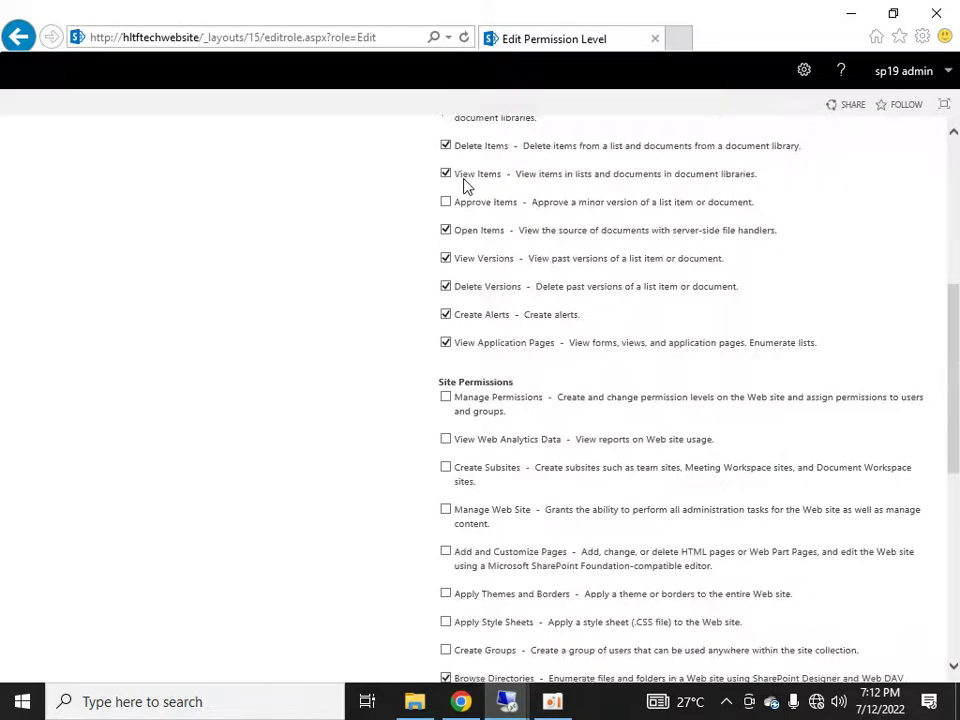
scroll(456, 496, "down", 4)
scroll(456, 512, "up", 15)
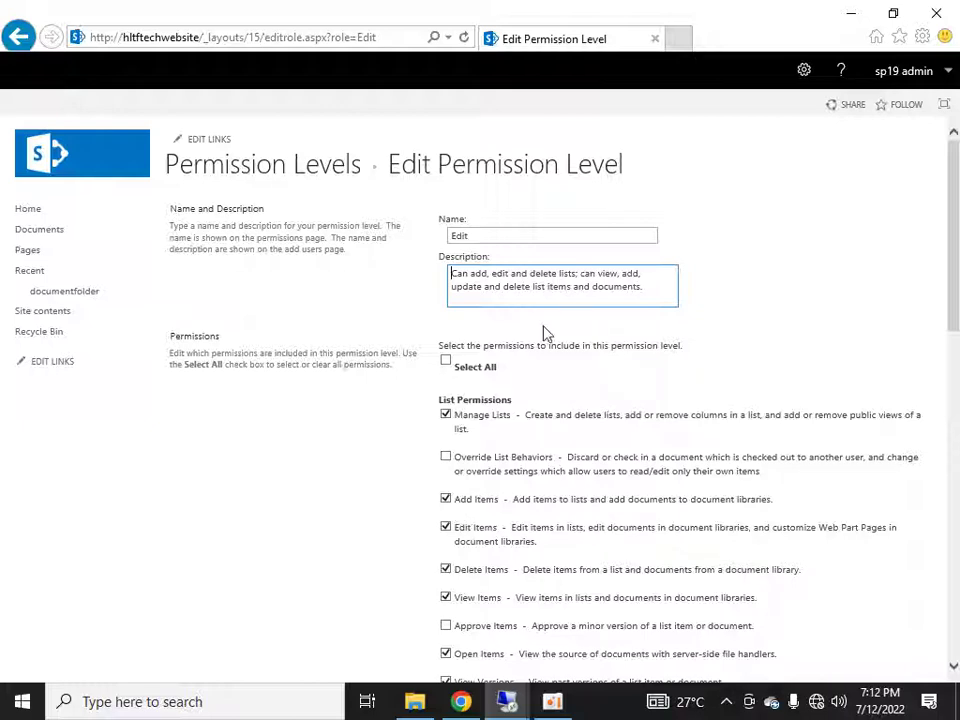
scroll(589, 288, "down", 3)
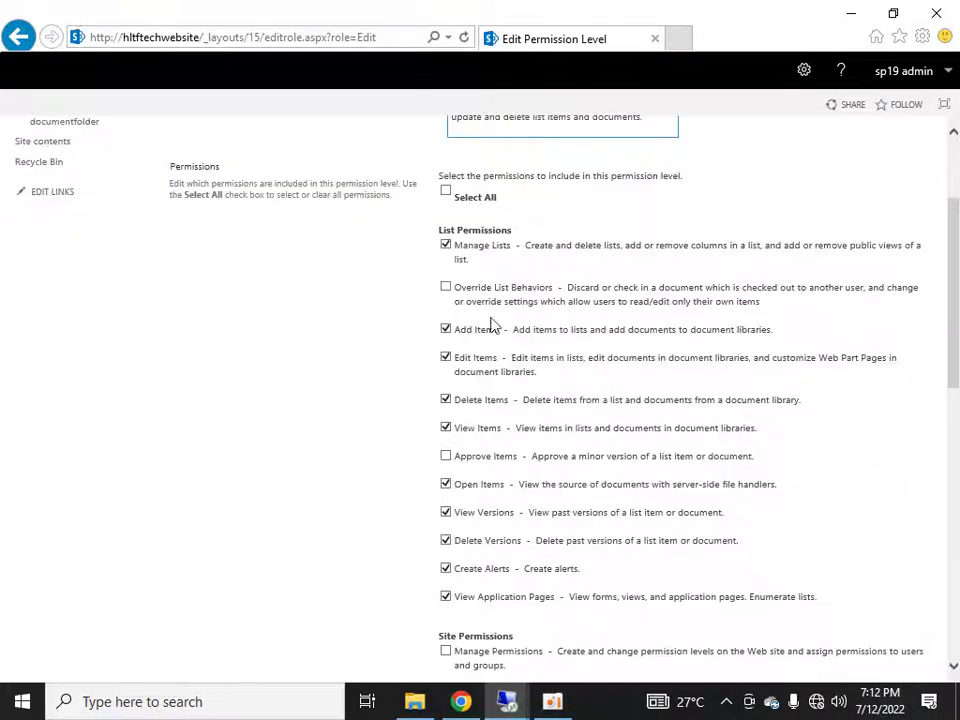
scroll(664, 499, "down", 12)
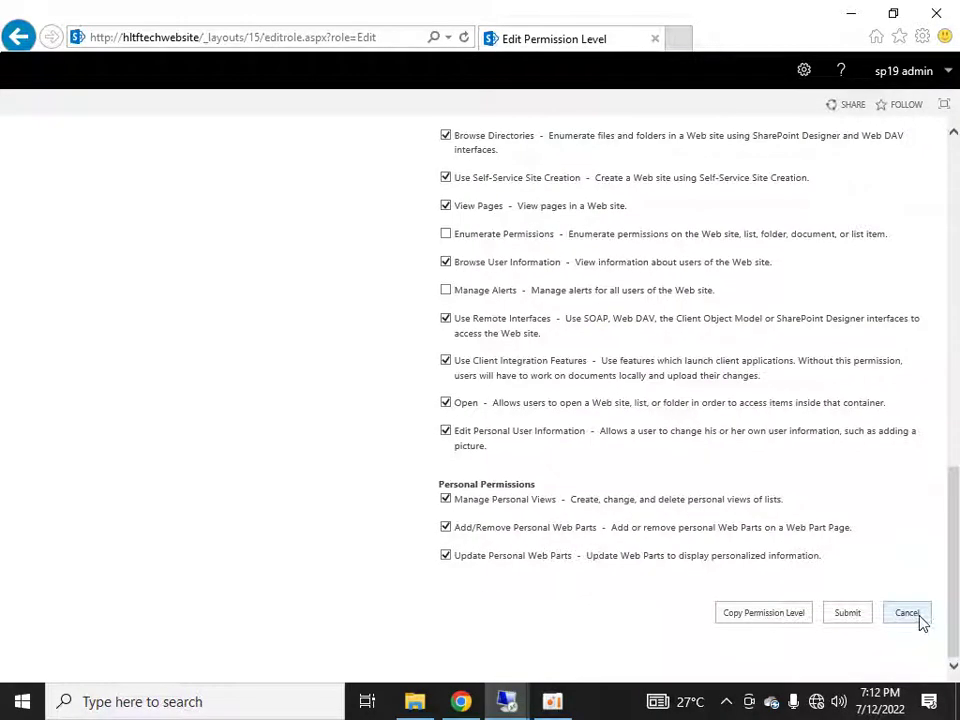
left_click(920, 616)
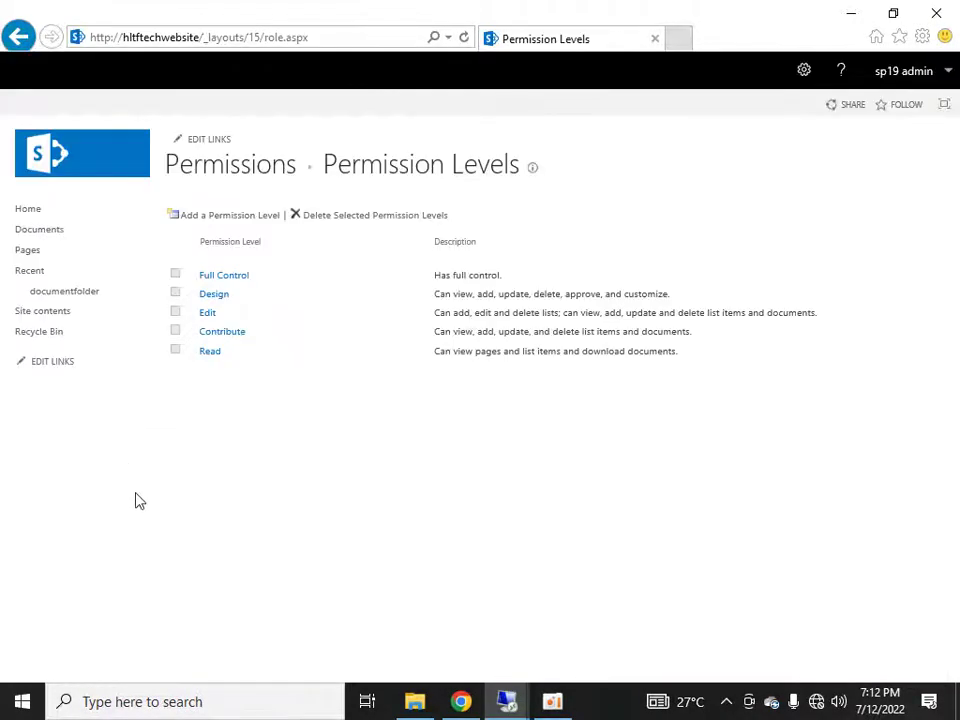
Start adding a permission level named Test
left_click(218, 215)
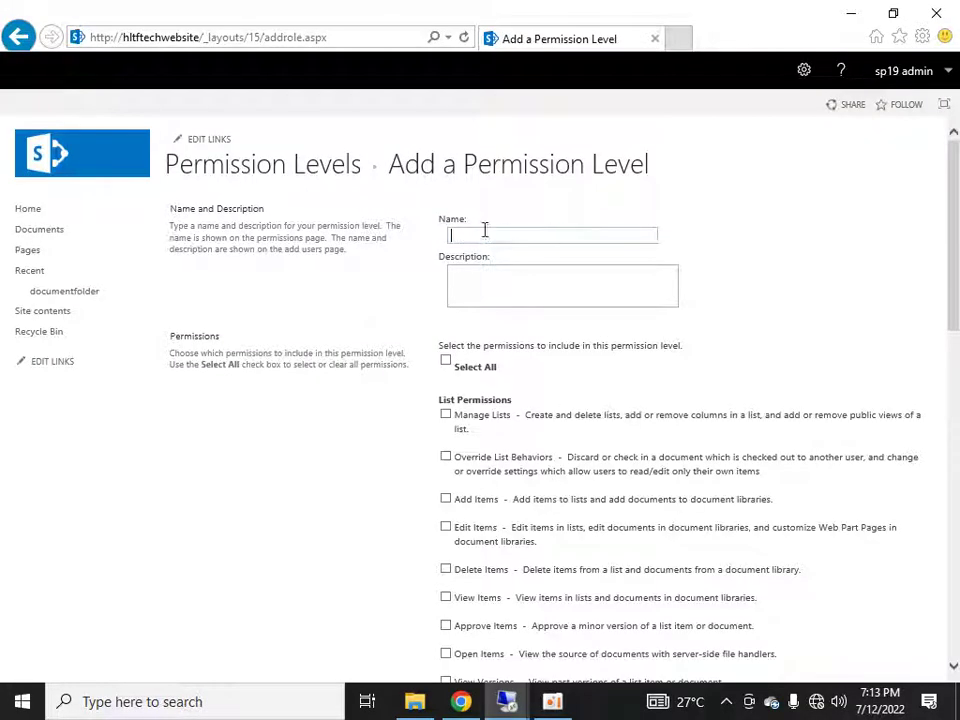
key("ctrl+plus")
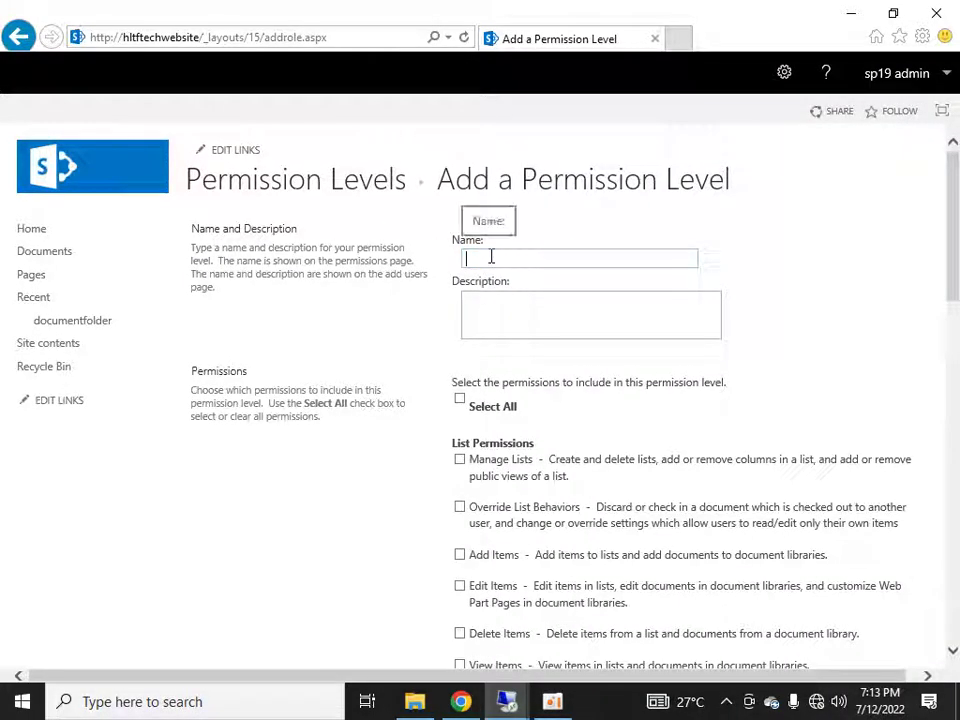
type("r")
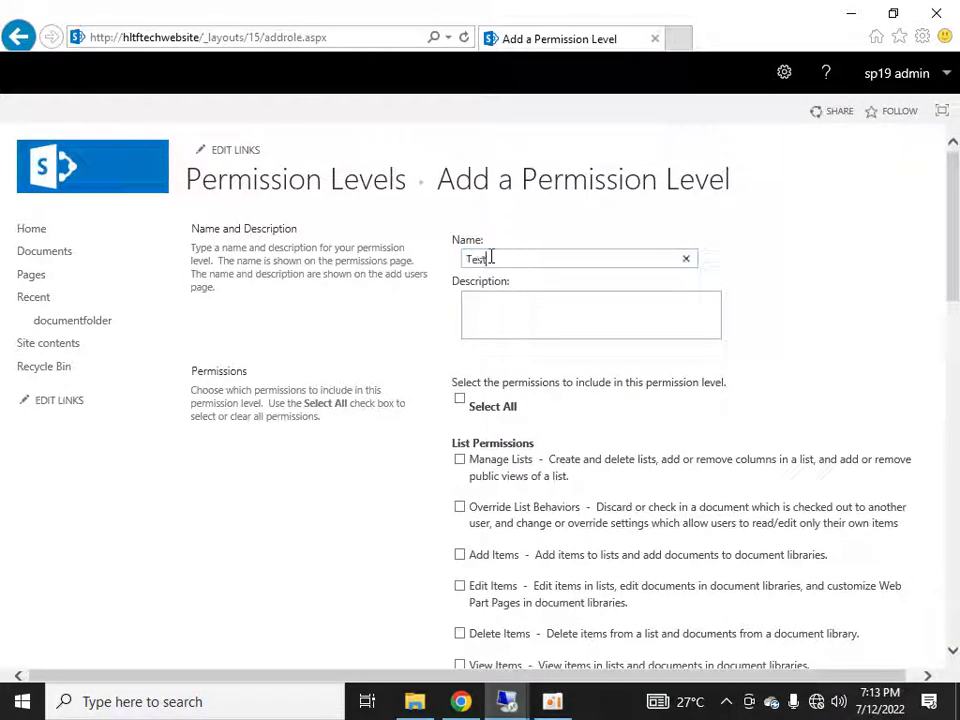
Examine the list, site and personal permissions available for a new permission level, and return to the permission levels without creating it
scroll(521, 298, "down", 3)
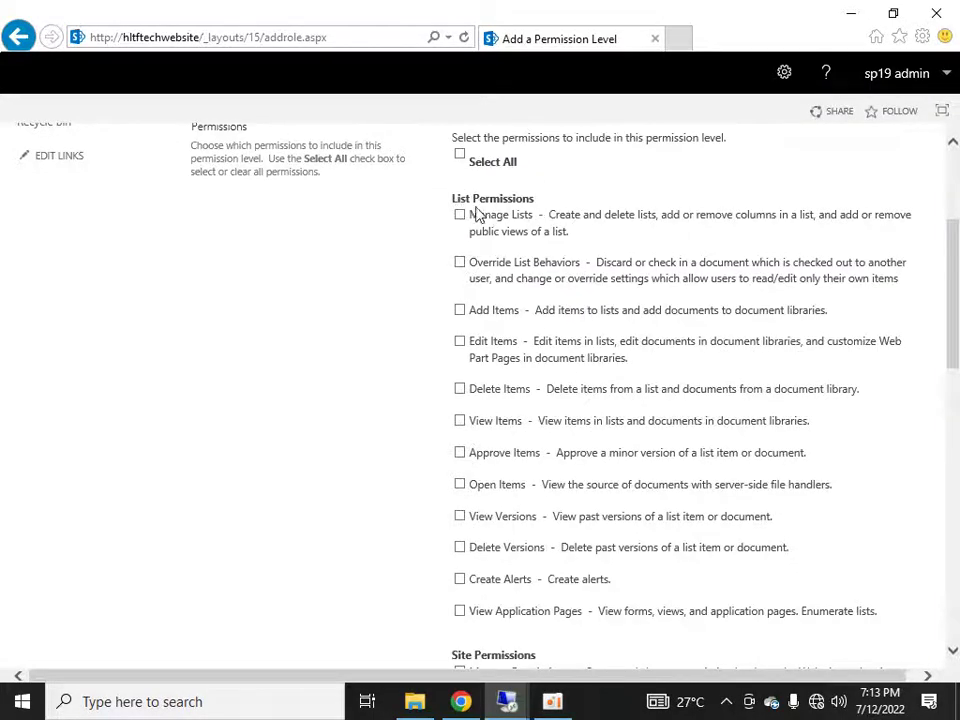
scroll(525, 242, "down", 2)
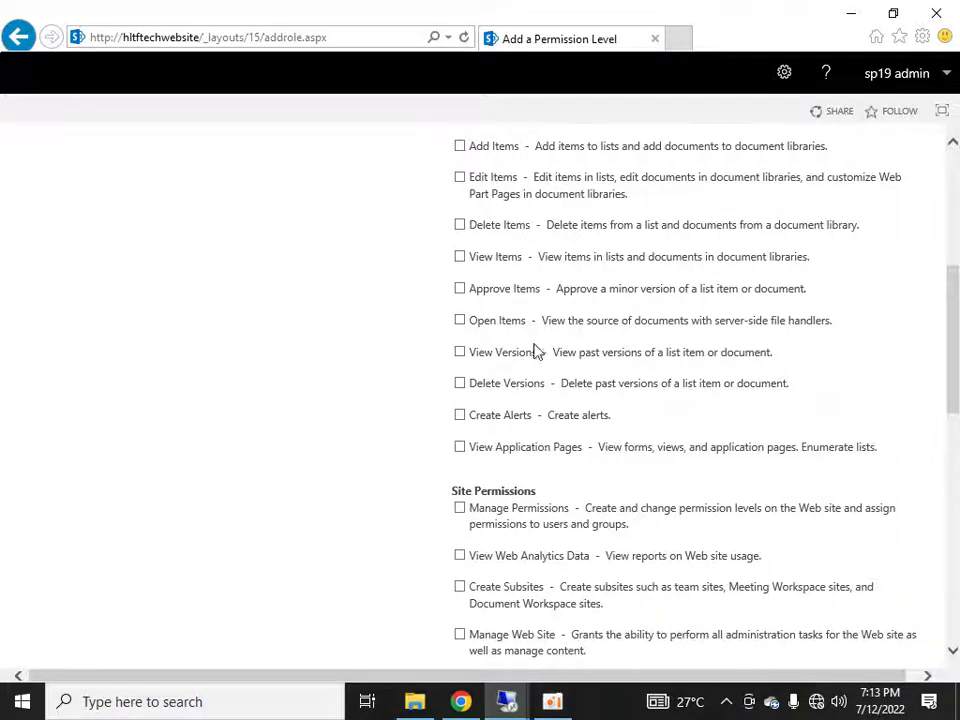
scroll(538, 345, "down", 2)
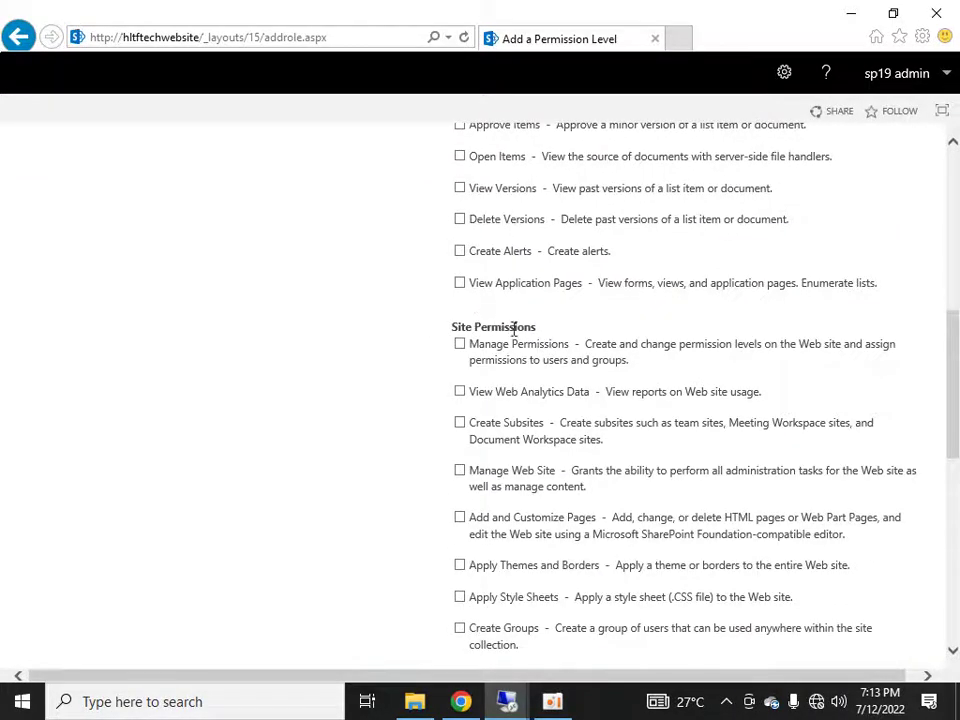
scroll(520, 330, "down", 2)
scroll(498, 320, "down", 2)
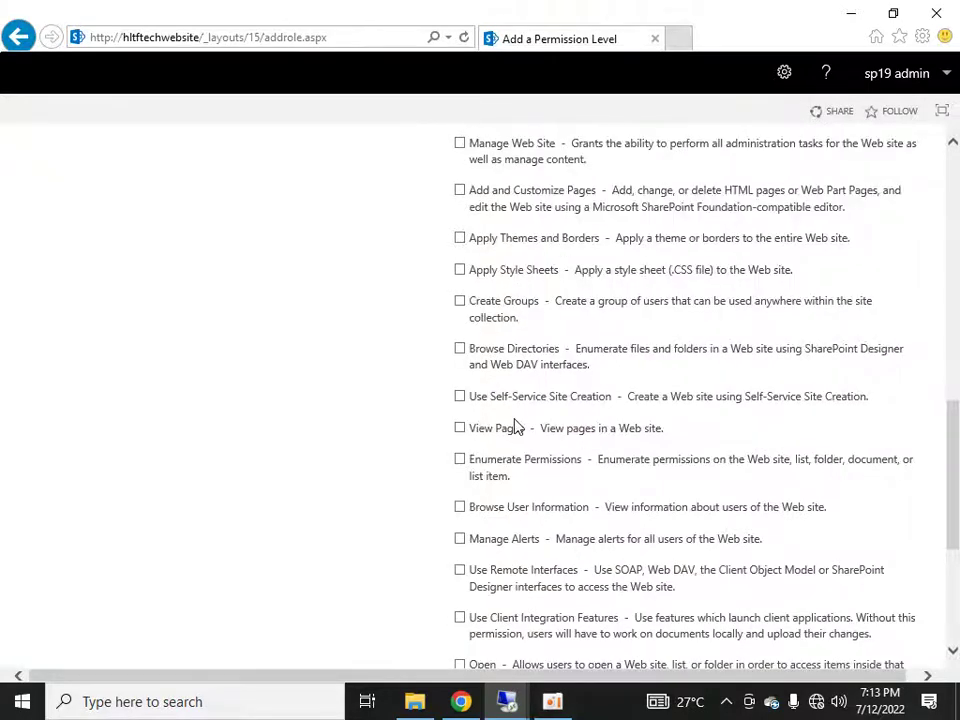
scroll(528, 203, "down", 4)
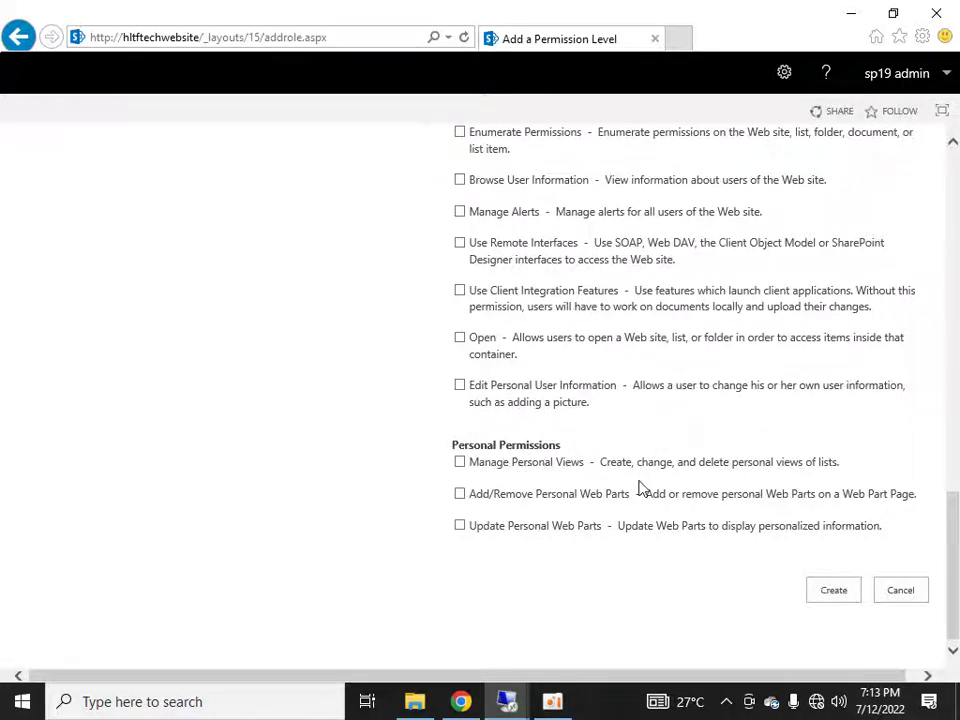
scroll(537, 574, "up", 15)
scroll(537, 574, "up", 5)
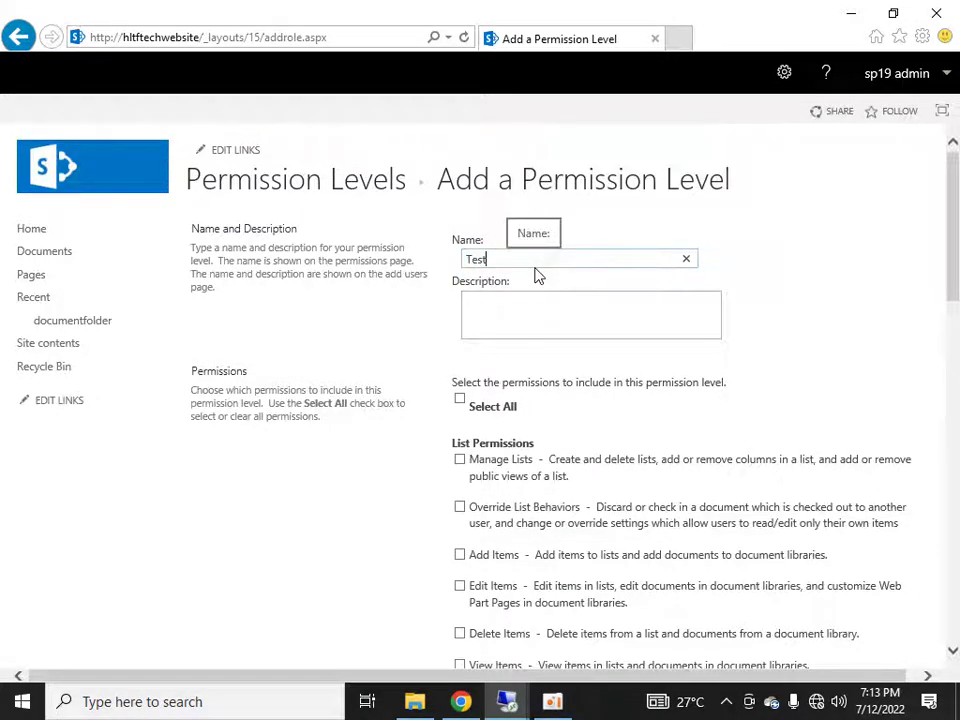
left_click(343, 182)
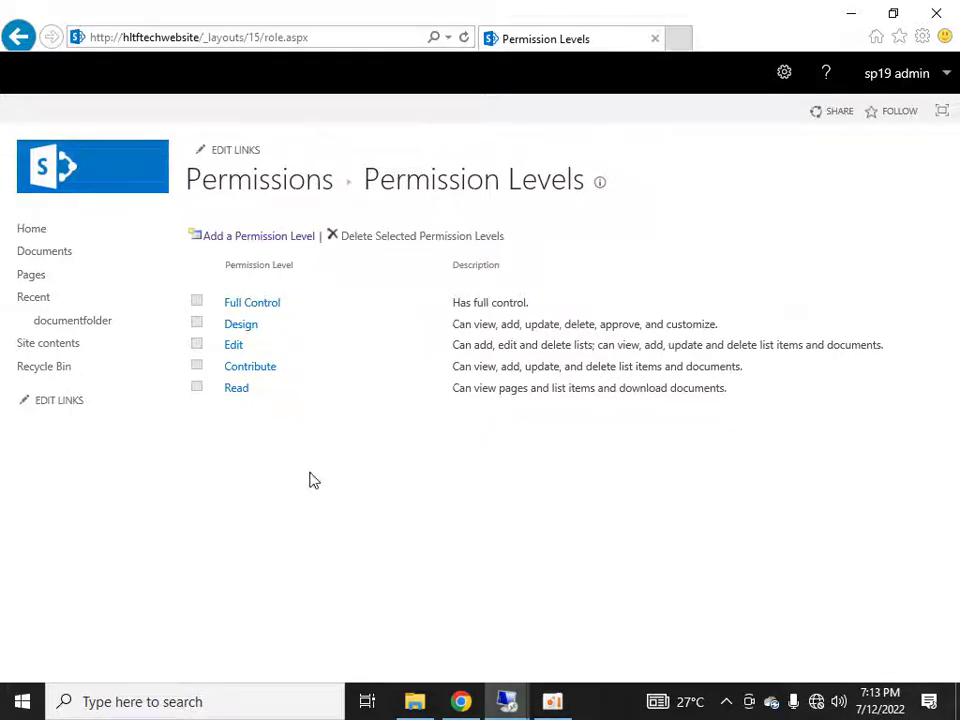
Examine the list, site and personal permissions included in the Read permission level, and leave it without submitting
left_click(236, 388)
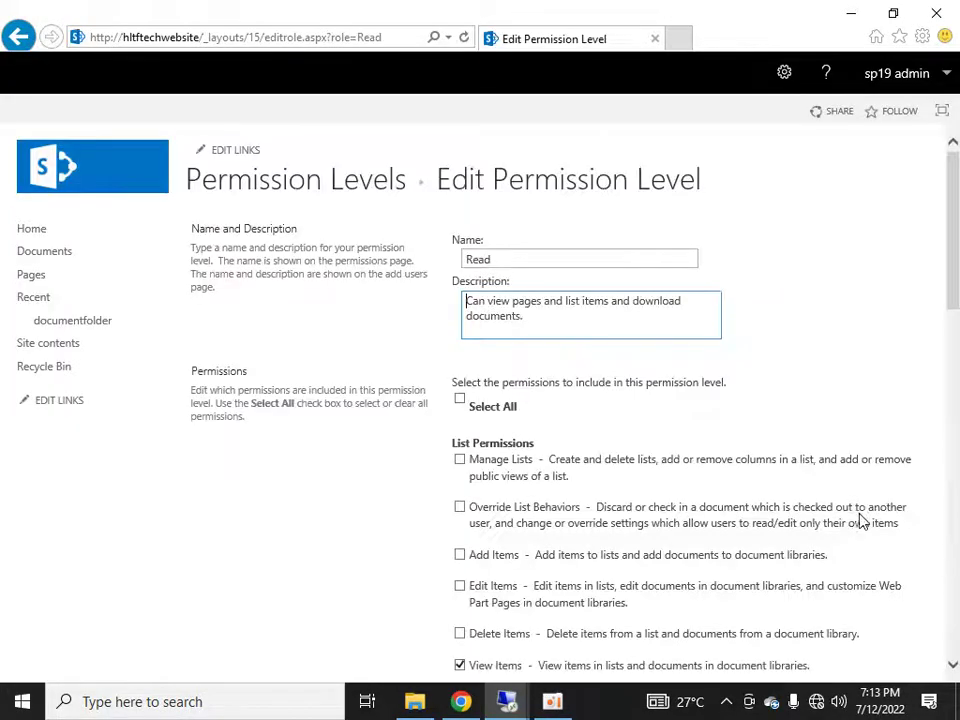
scroll(731, 420, "down", 3)
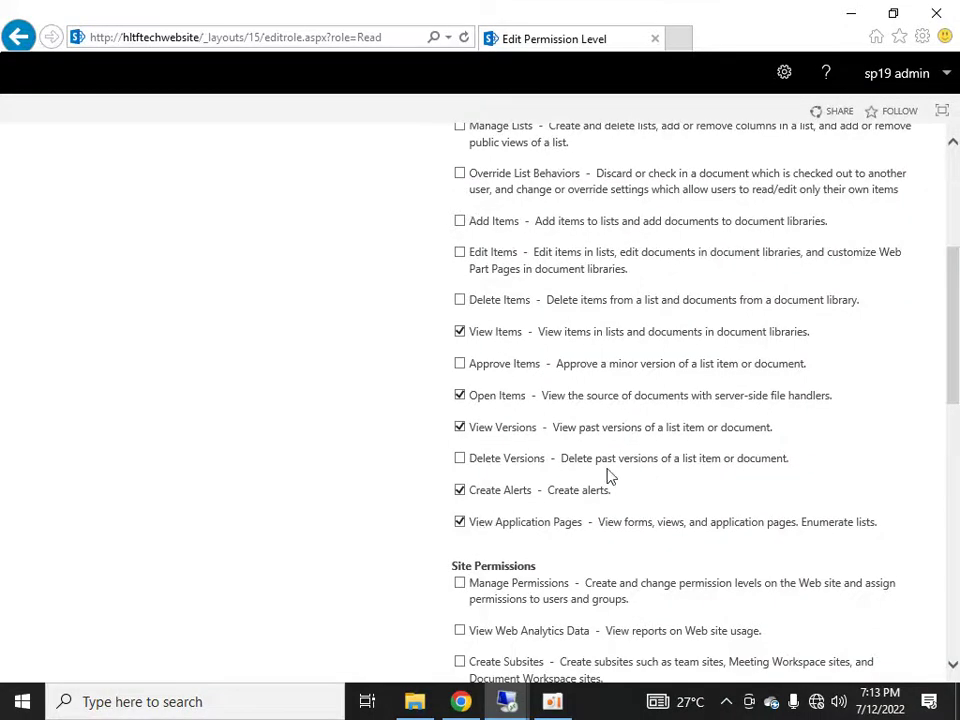
scroll(577, 495, "down", 6)
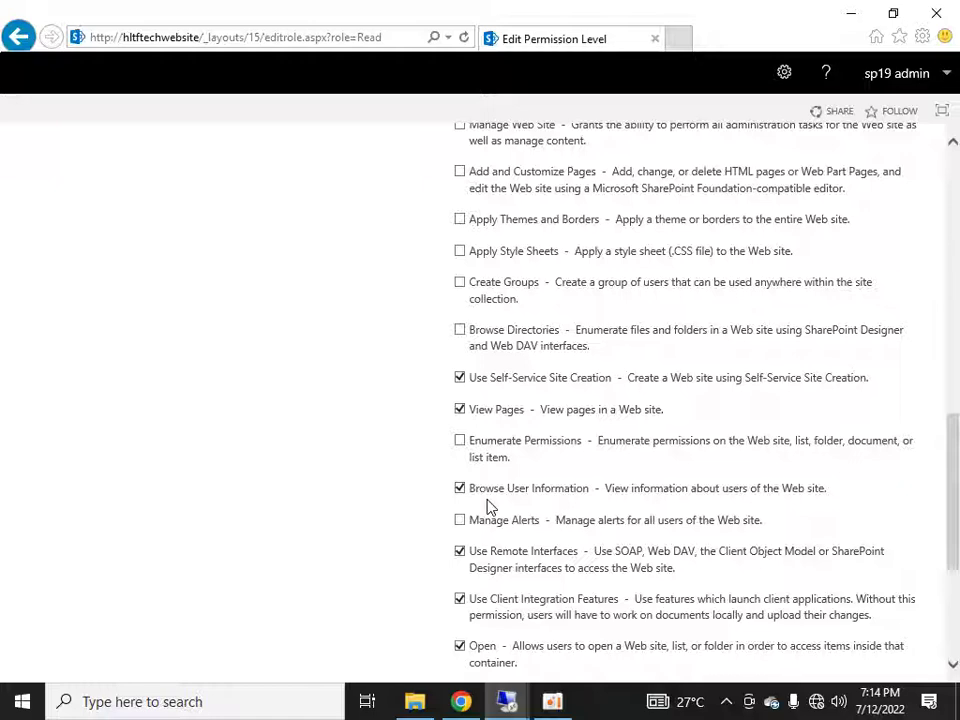
scroll(490, 508, "down", 3)
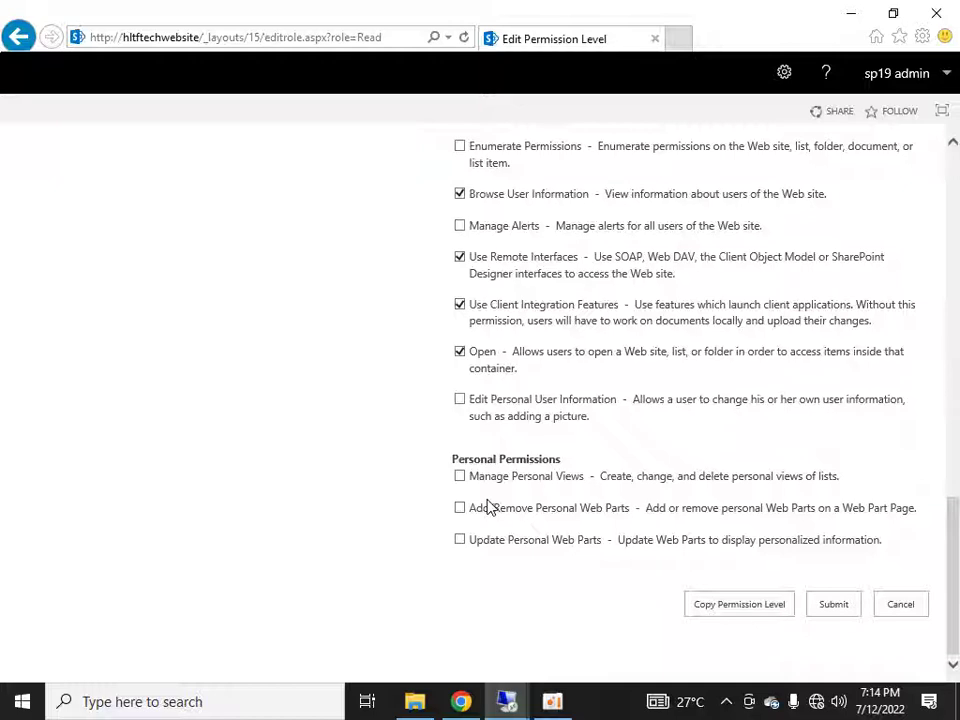
left_click(906, 609)
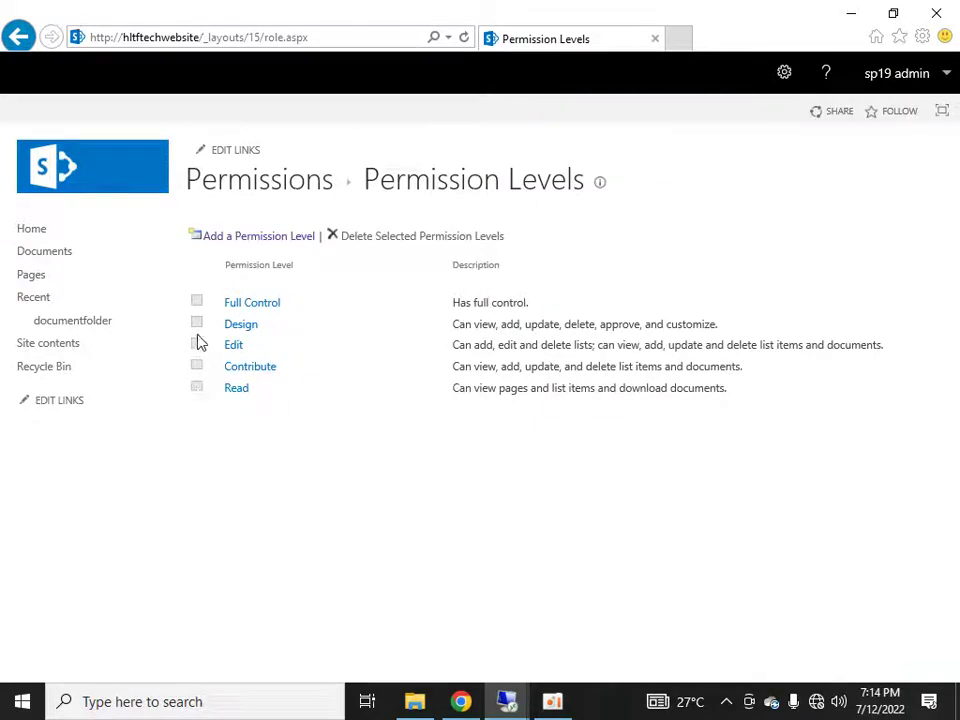
Look over the permissions offered for a new permission level again, and cancel the form without creating one
left_click(240, 238)
scroll(611, 399, "down", 10)
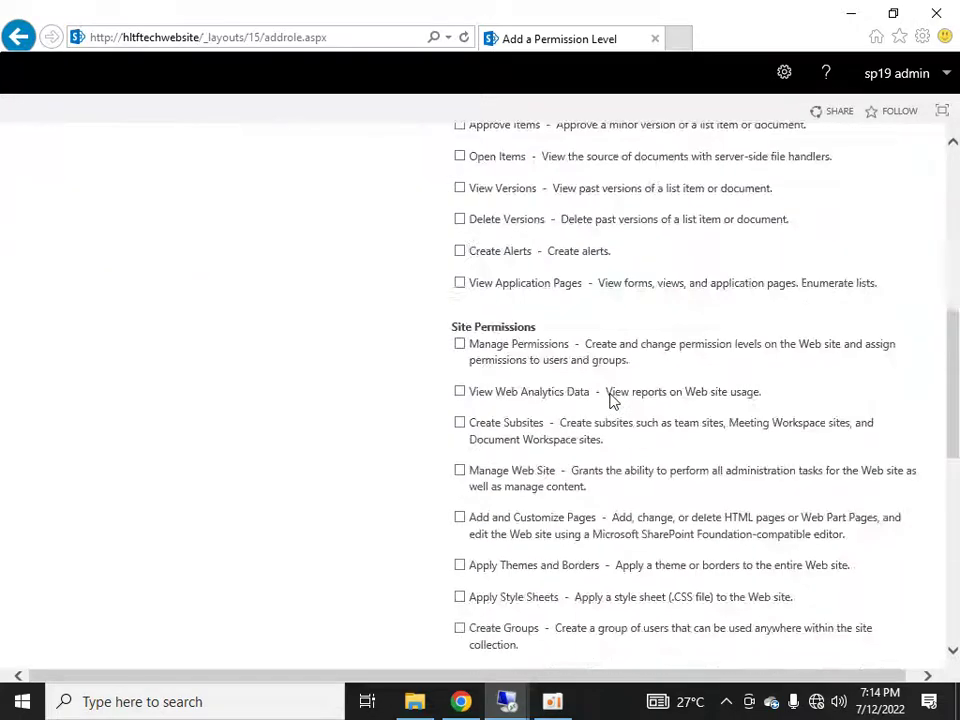
scroll(613, 401, "down", 3)
left_click(900, 594)
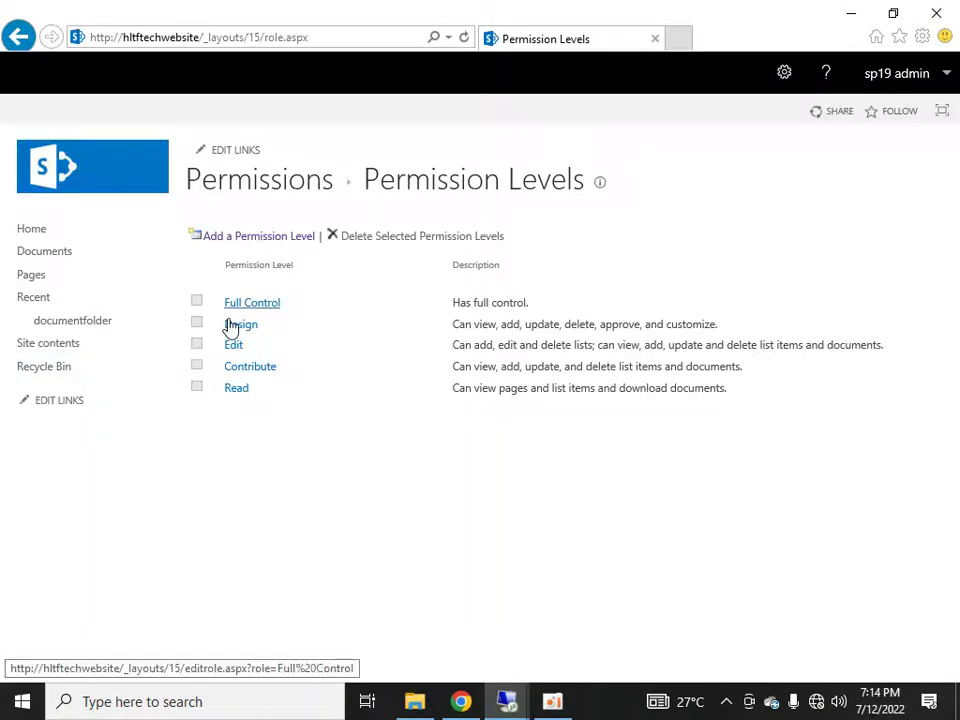
Review the permissions of the Edit permission level once more, and cancel back to the permission levels
left_click(233, 345)
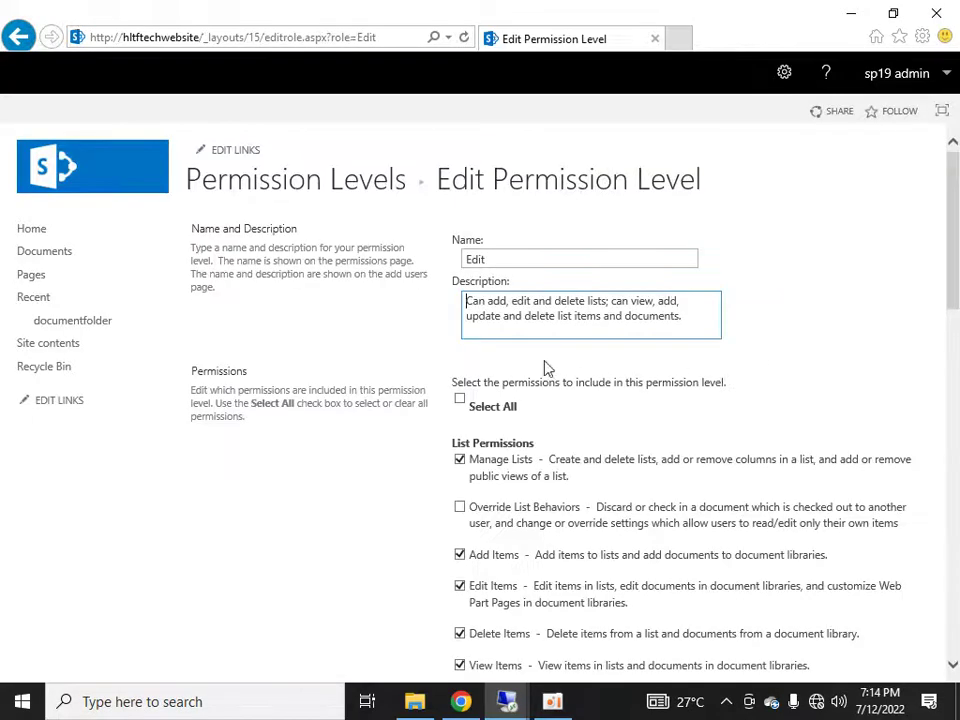
scroll(480, 422, "down", 3)
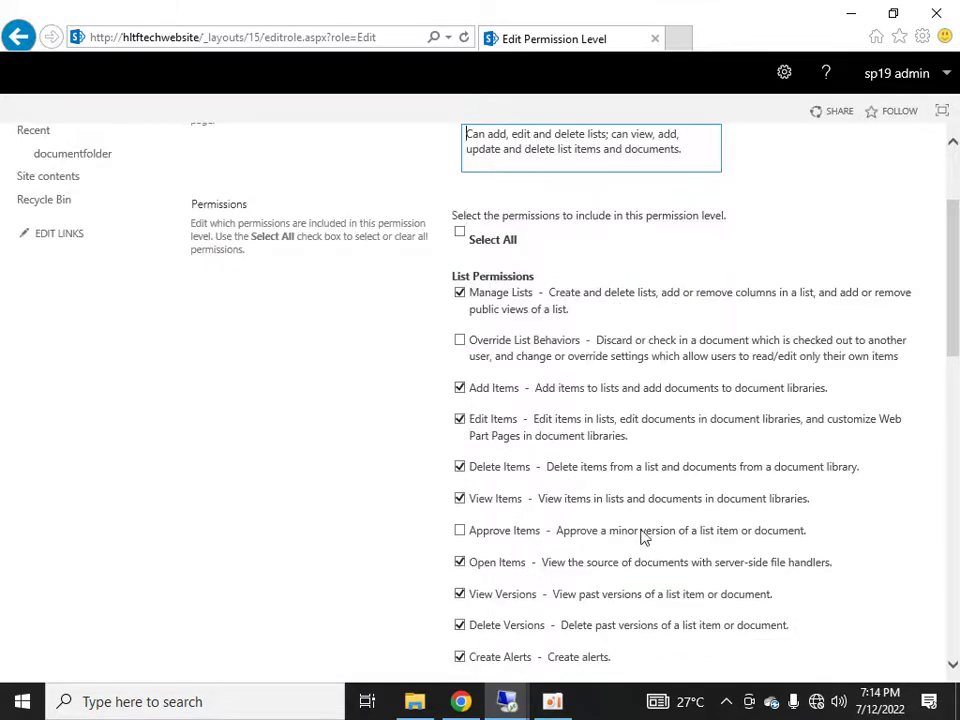
scroll(649, 525, "down", 15)
left_click(897, 605)
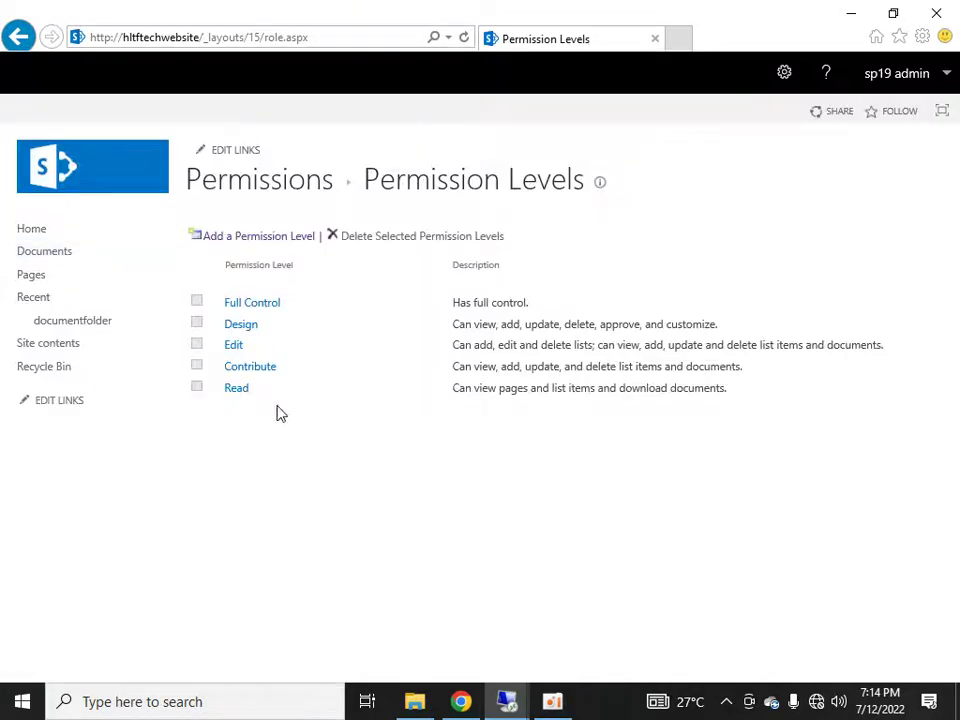
Sort the site permissions by permission level, and check the available permission levels before returning to the sorted list
left_click(283, 188)
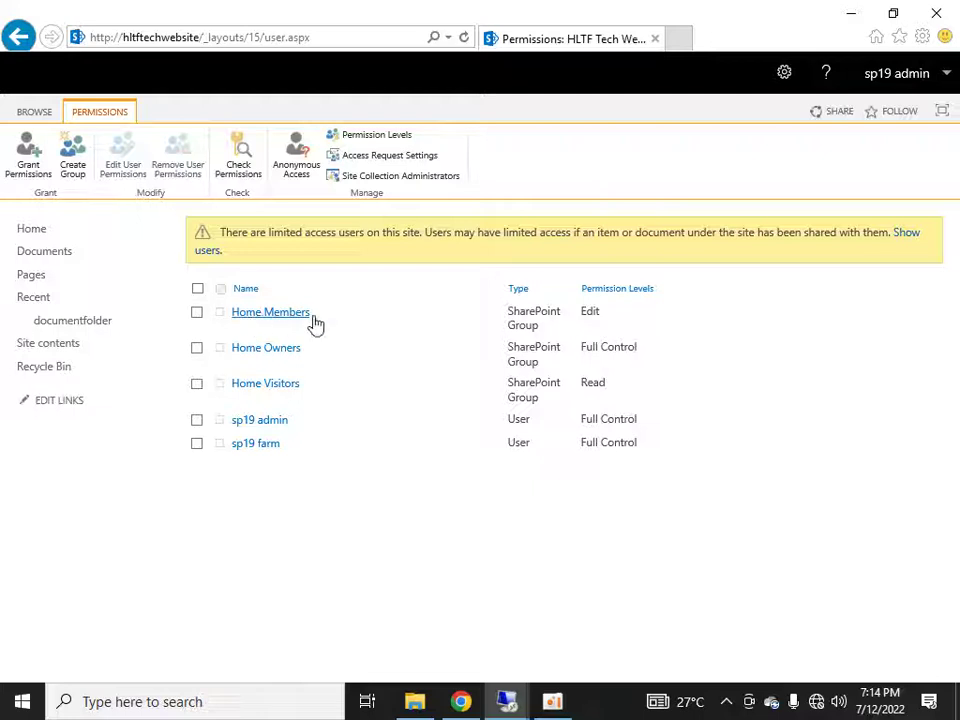
left_click(605, 291)
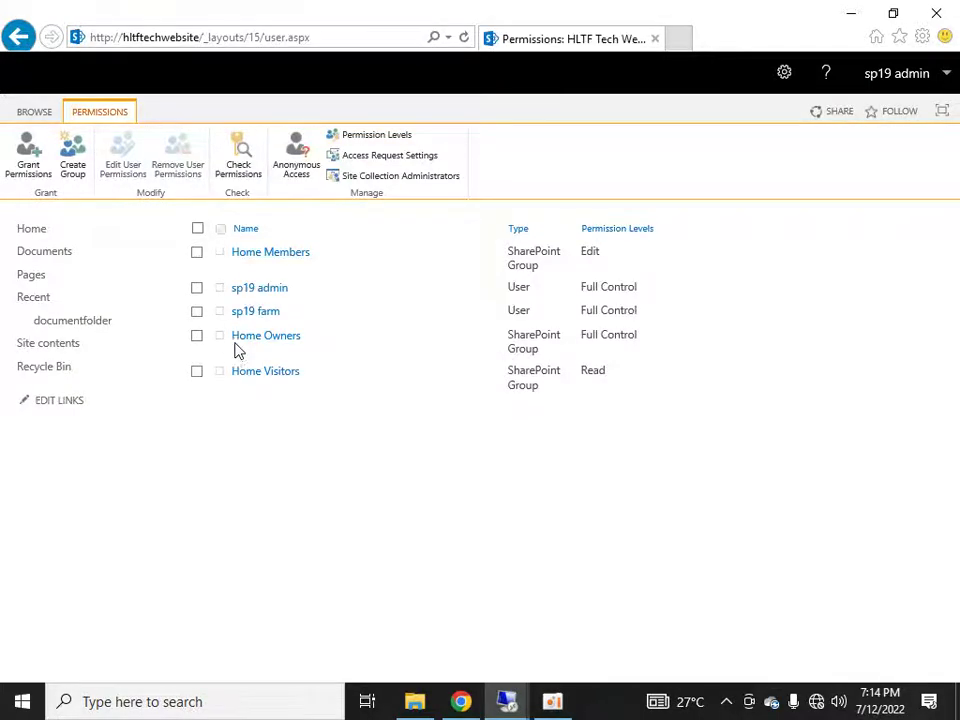
left_click(394, 136)
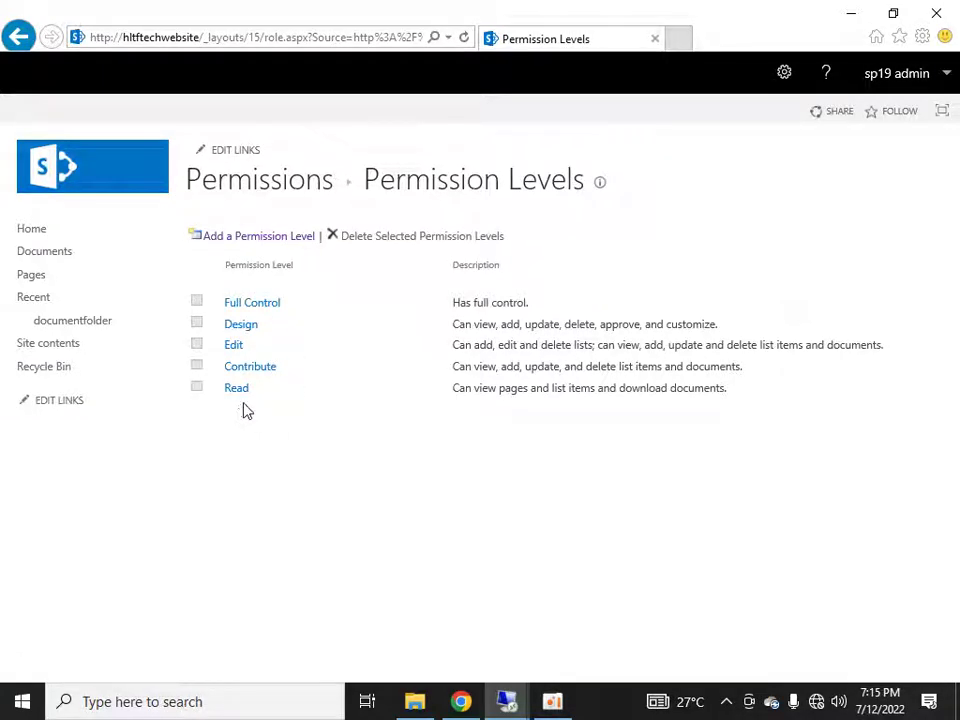
left_click(18, 36)
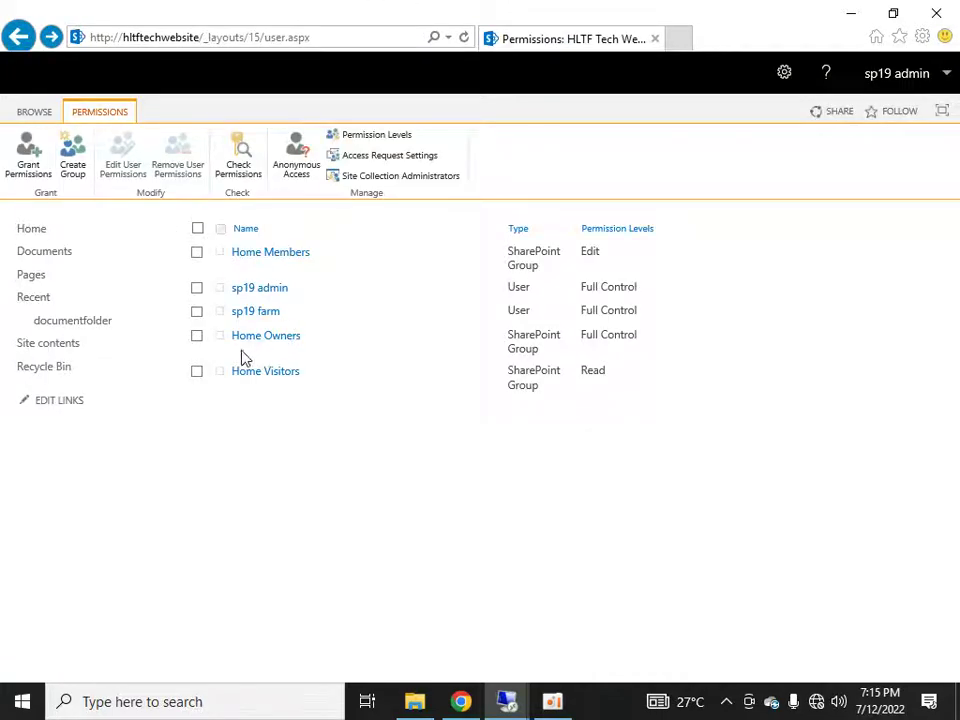
Review the permission levels that can be assigned to the Home Owners group, and cancel without changing them
left_click(197, 336)
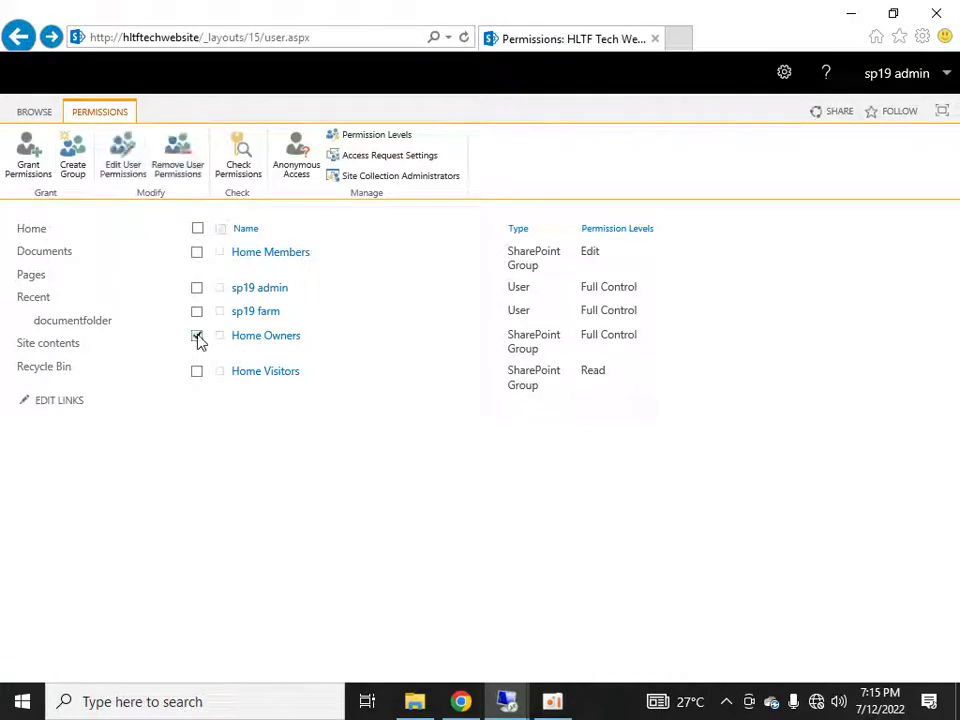
left_click(124, 170)
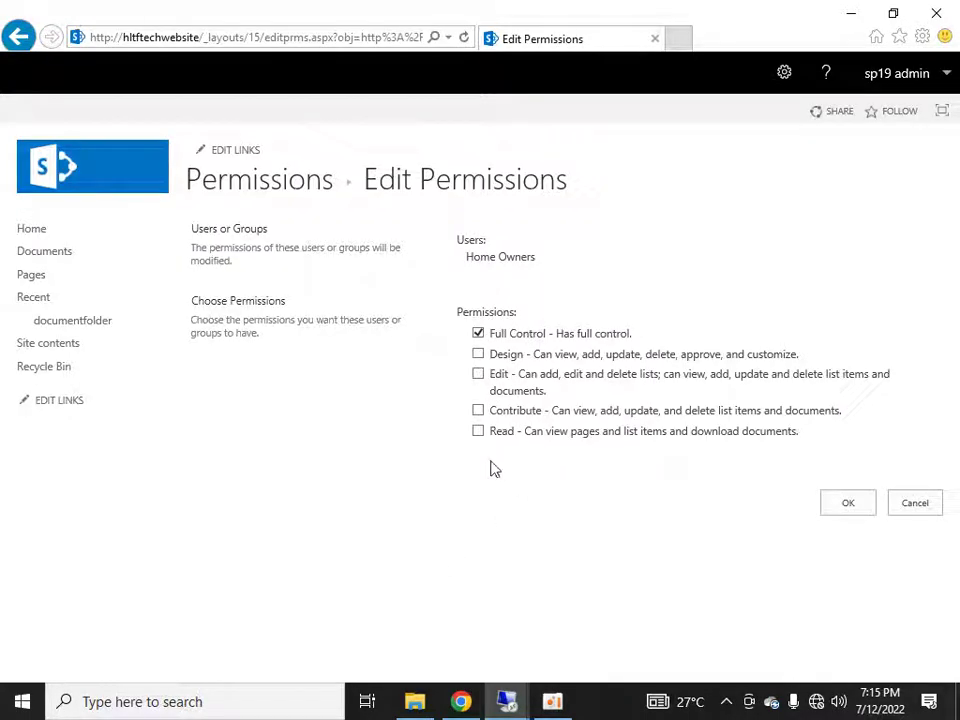
left_click(478, 334)
left_click(478, 334)
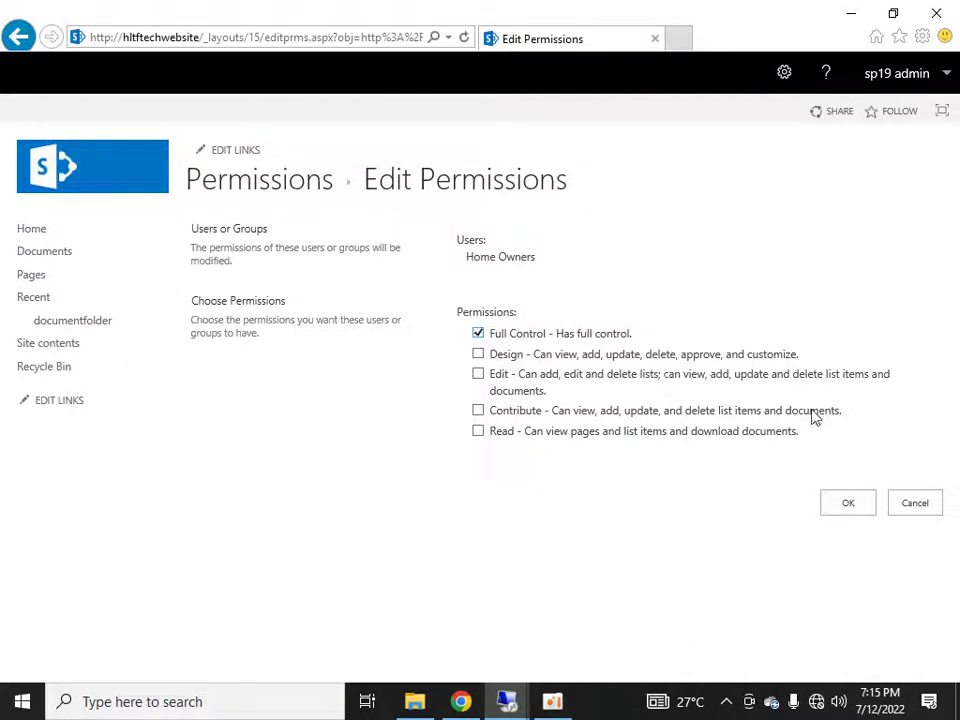
left_click(913, 504)
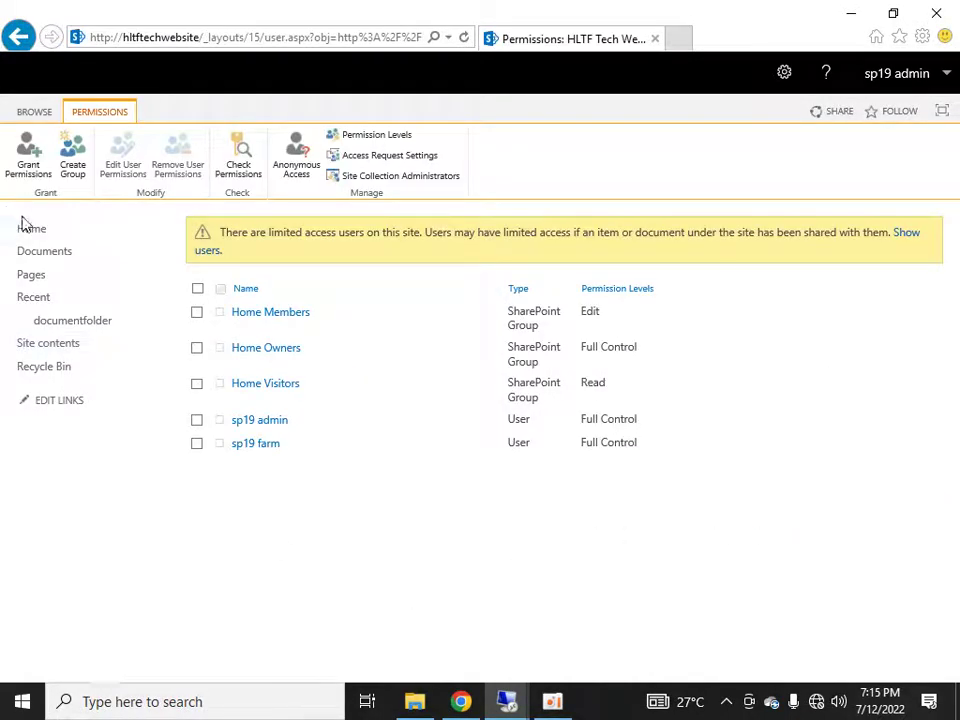
Go back to the home page of the HLTF Tech Website and check the signed-in account's menu
left_click(30, 228)
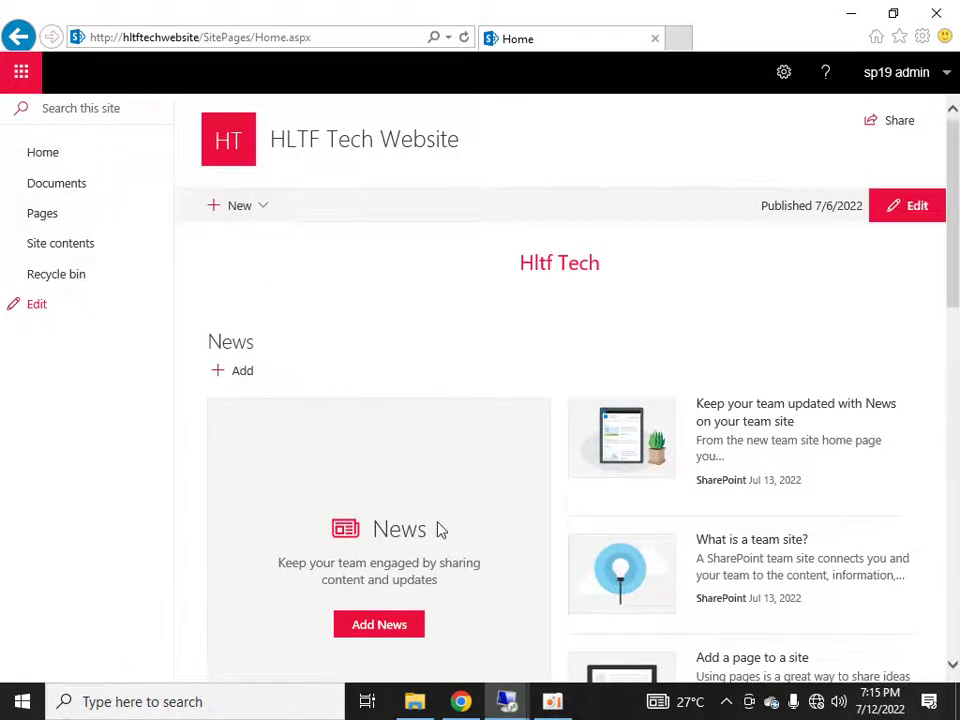
left_click(940, 76)
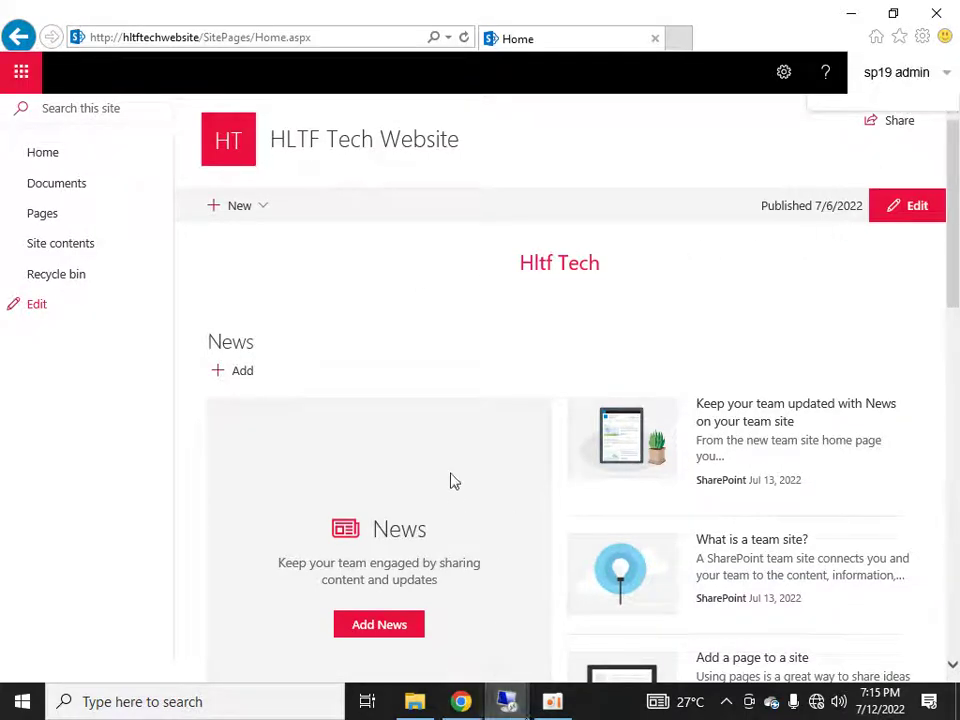
left_click(13, 699)
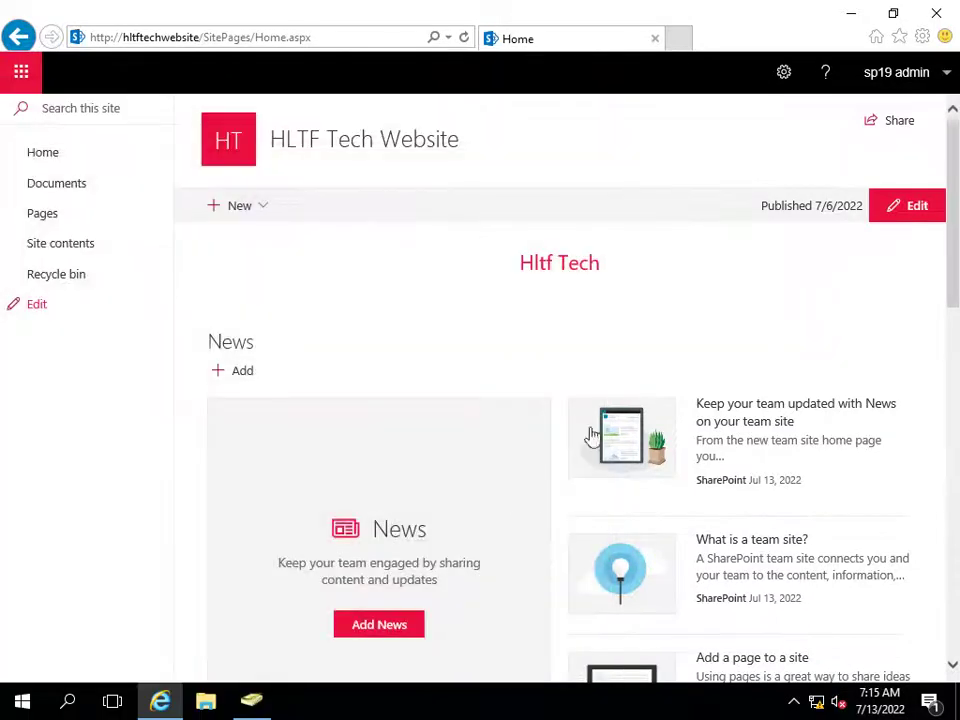
Switch to Active Directory Users and Computers and look at the HR Manager and hrdymanager accounts in hltftech company users
left_click(251, 700)
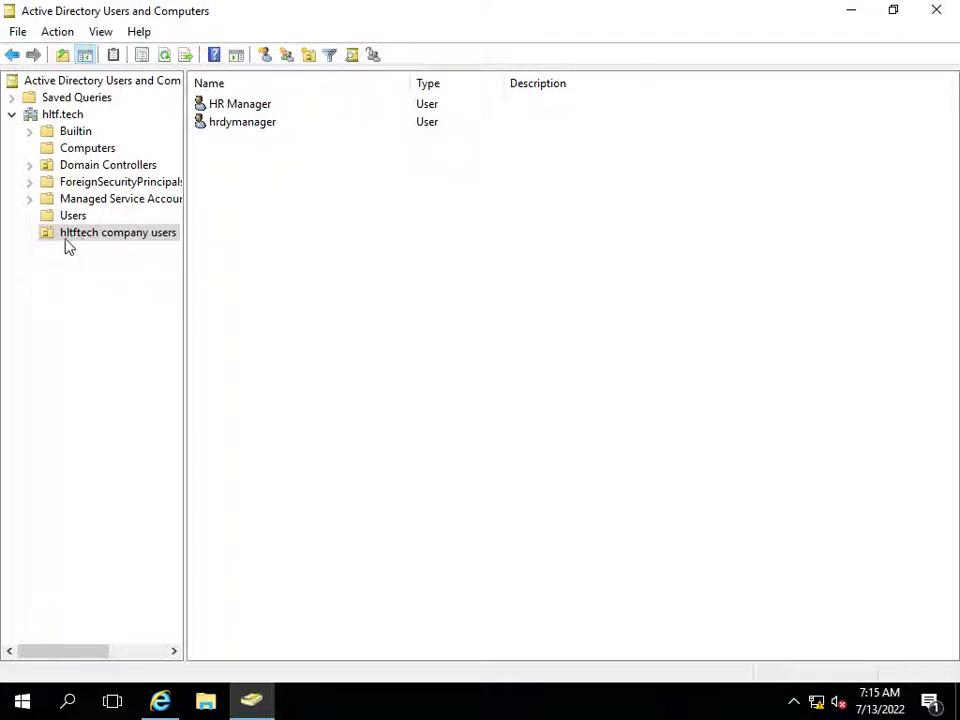
left_click(247, 109)
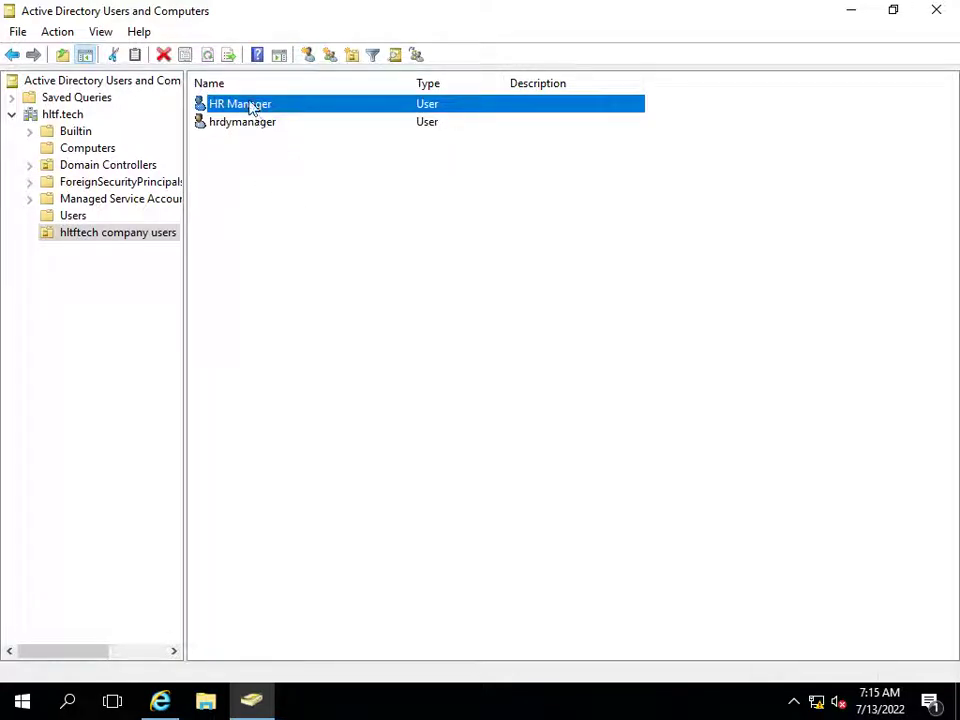
left_click(227, 141)
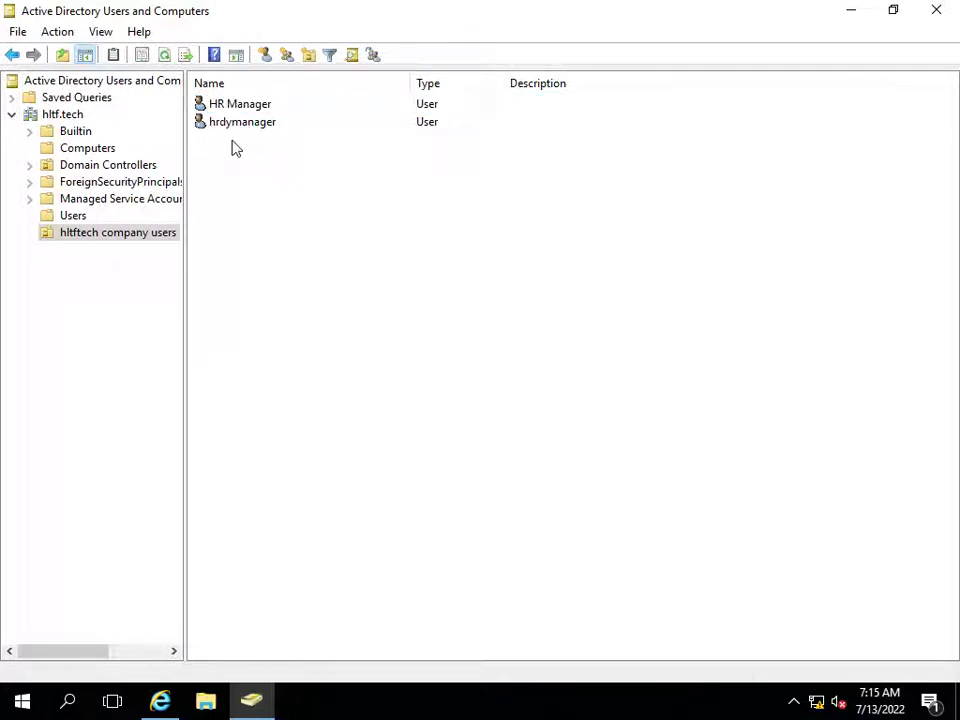
Switch back to Internet Explorer and start an InPrivate Browsing window, dismissing the blocked-content warning
left_click(160, 701)
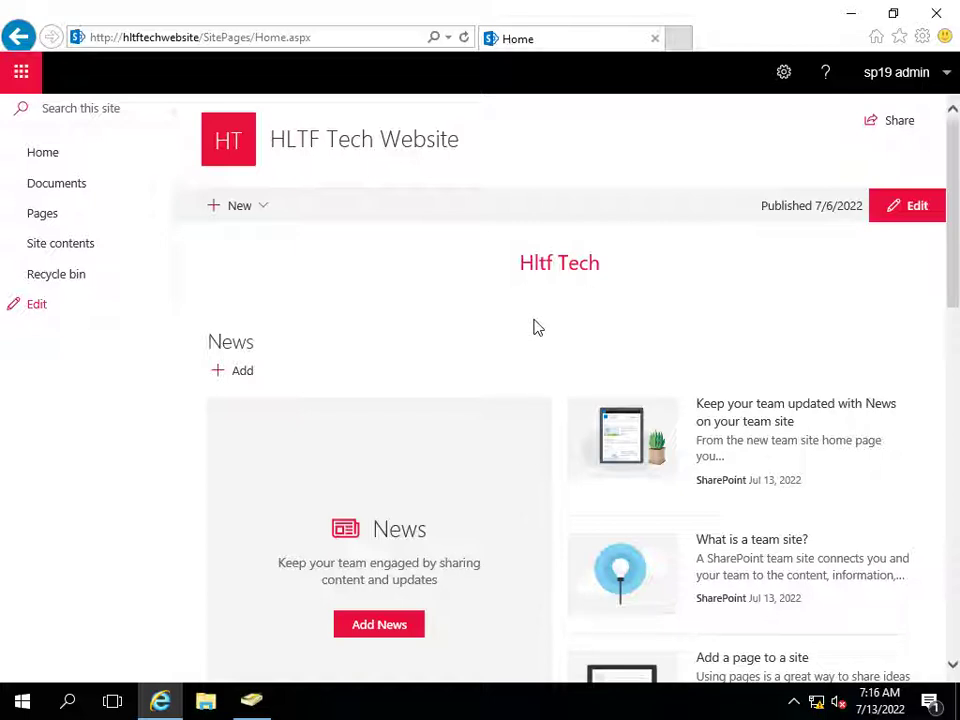
left_click(922, 36)
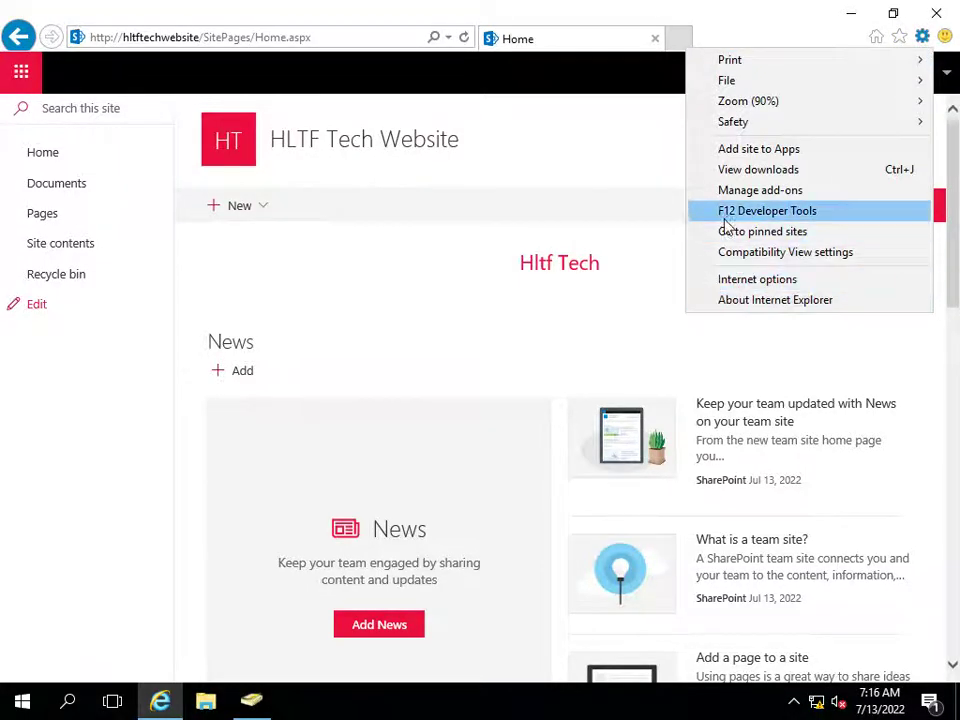
left_click(610, 202)
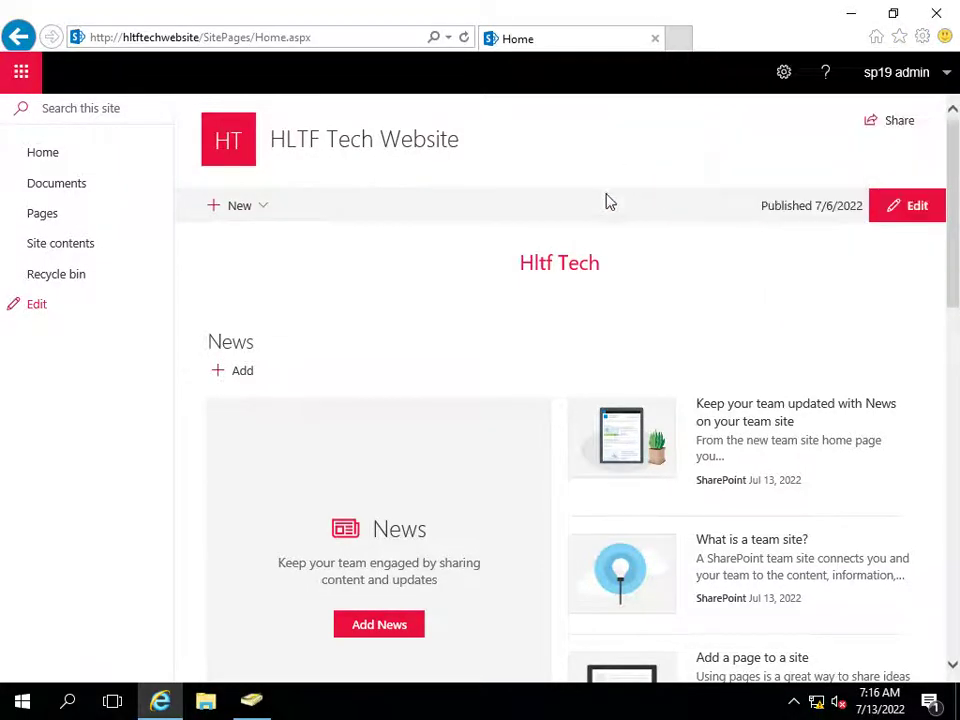
right_click(160, 701)
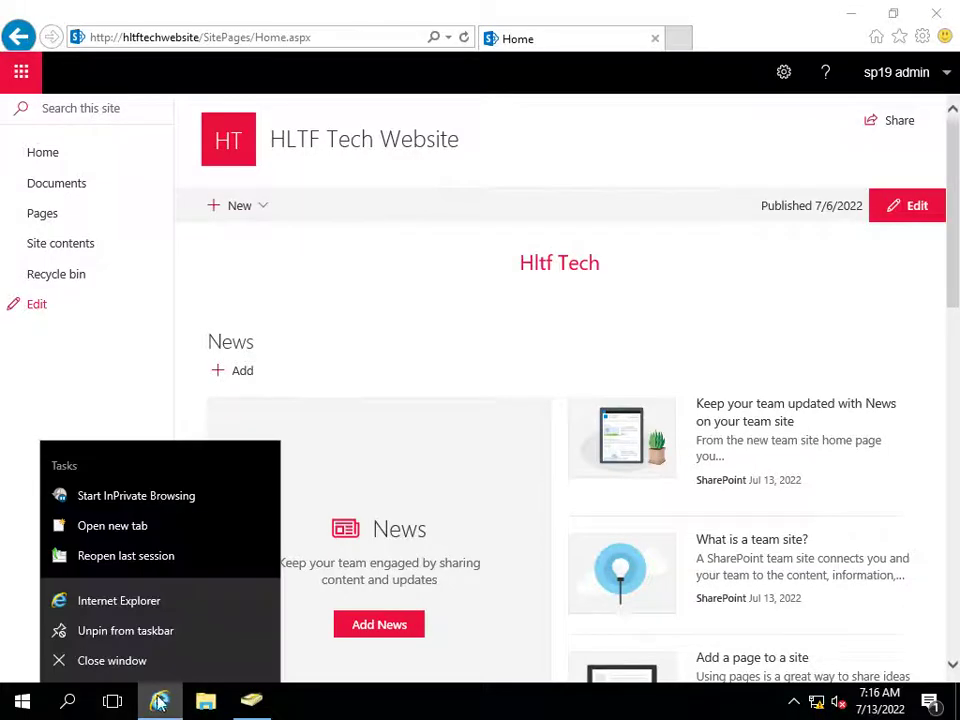
right_click(118, 601)
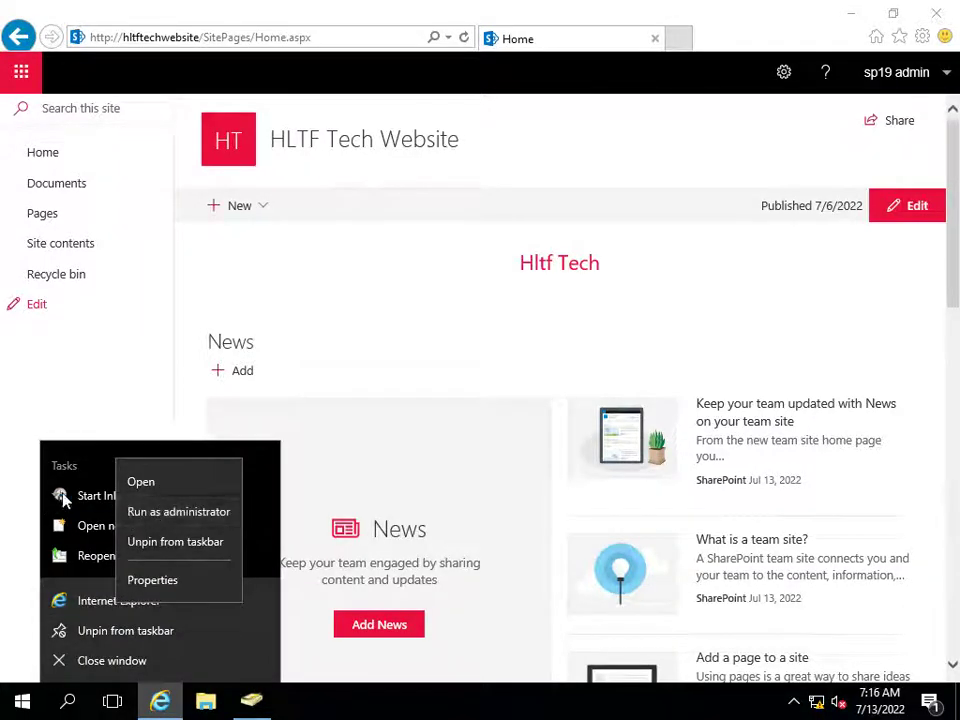
left_click(88, 510)
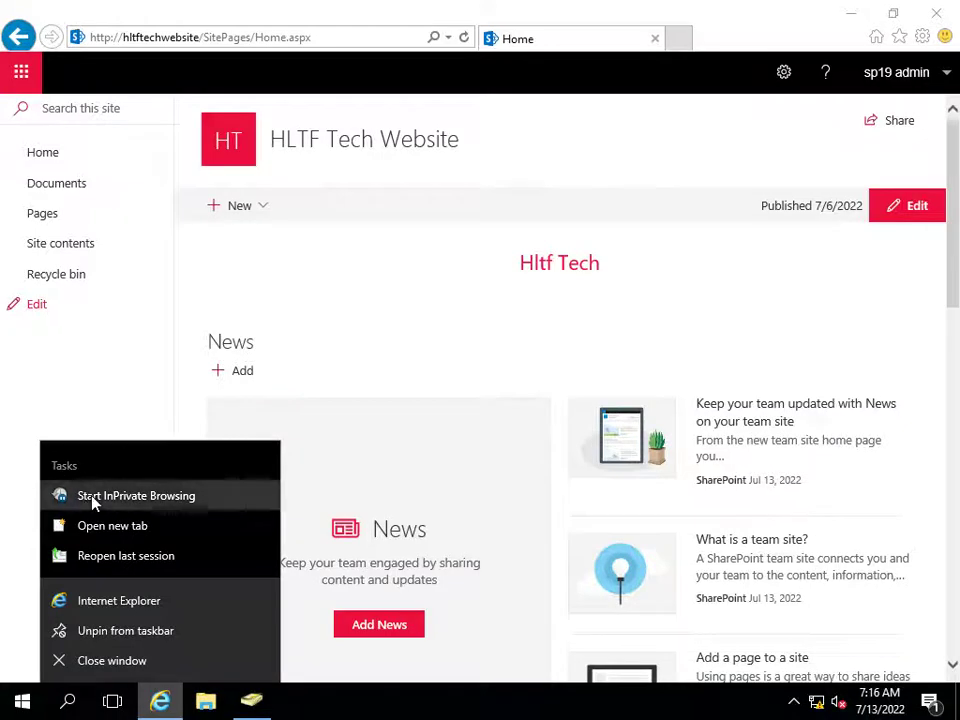
left_click(92, 504)
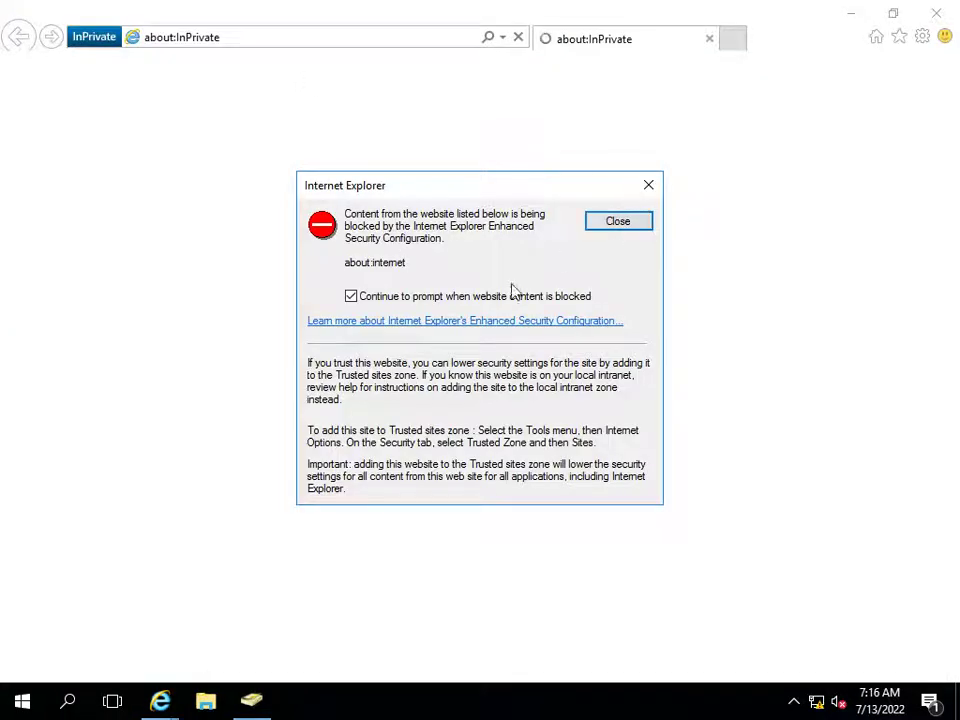
left_click_drag(404, 261, 315, 250)
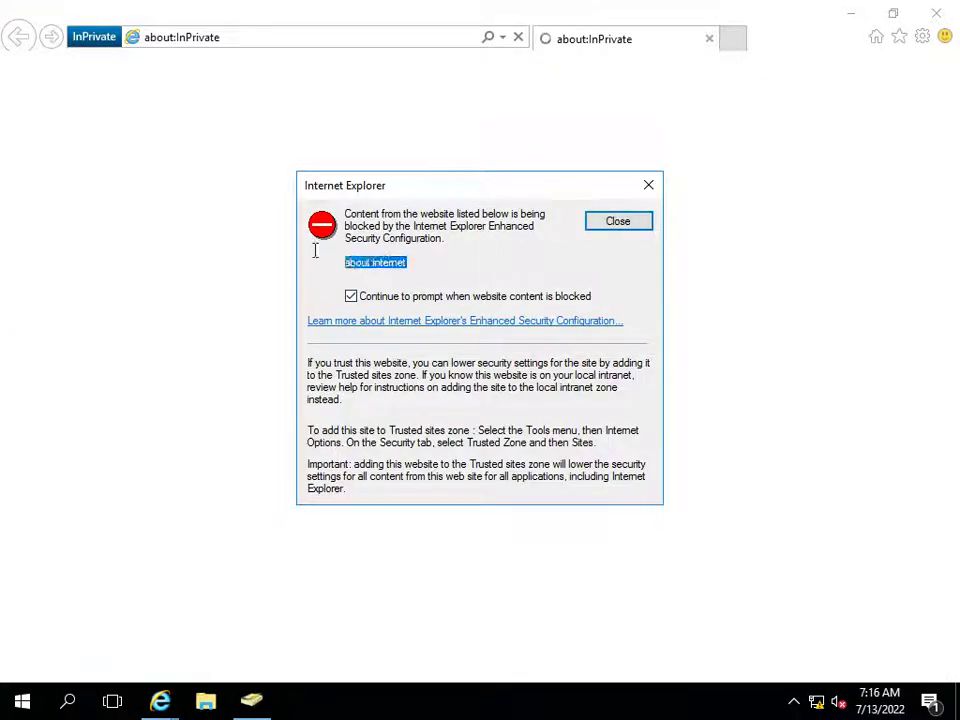
left_click(636, 228)
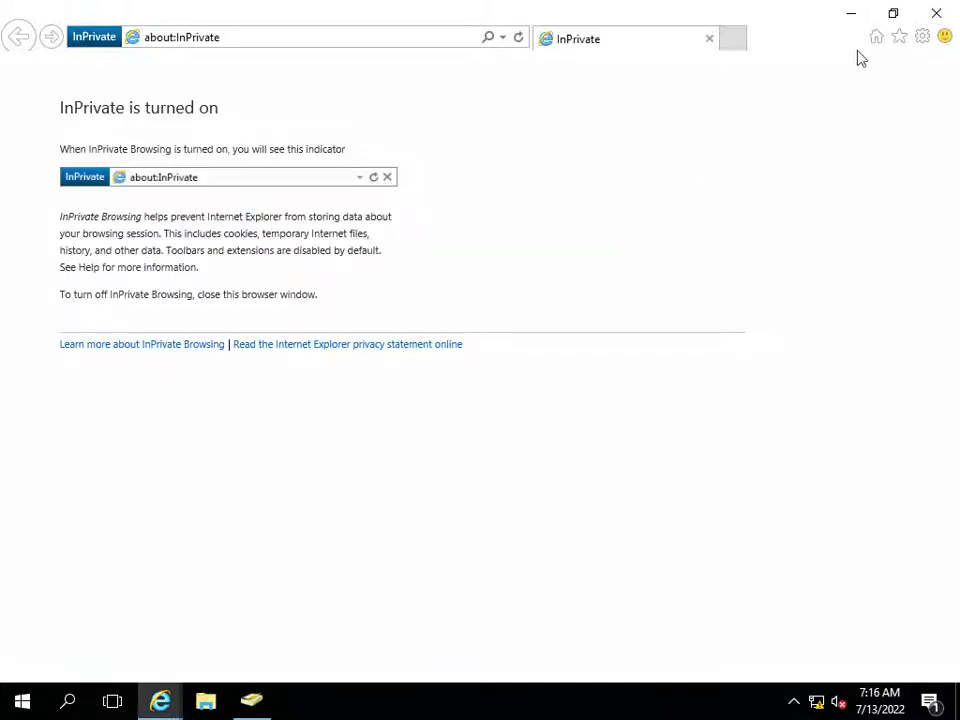
Add about:InPrivate to the Trusted sites zone in Internet Options and close the options
left_click(926, 42)
left_click(780, 279)
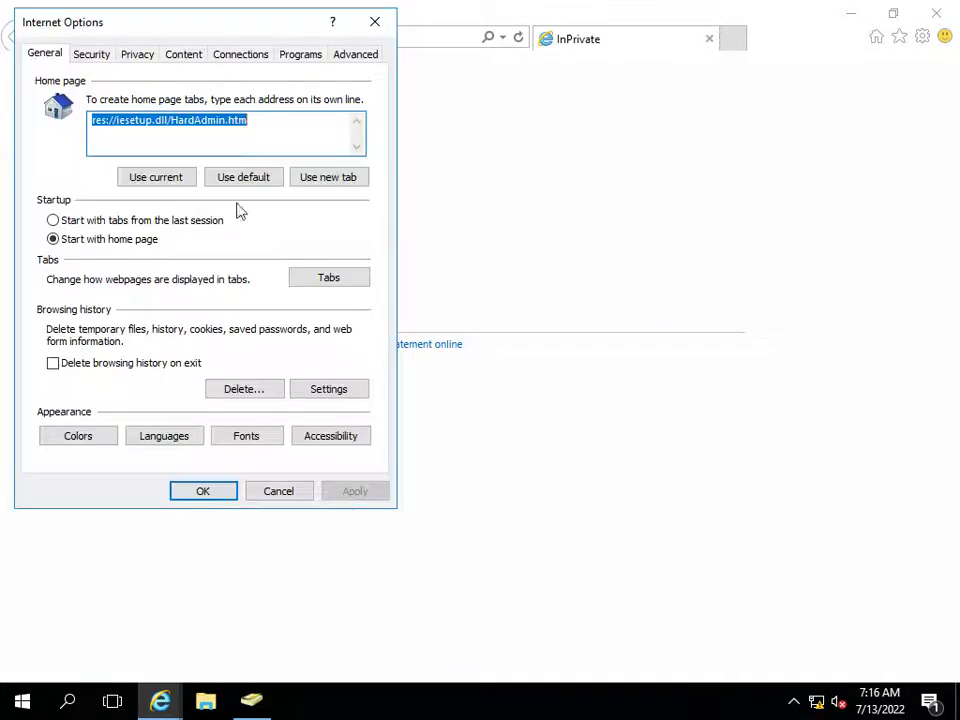
left_click(95, 56)
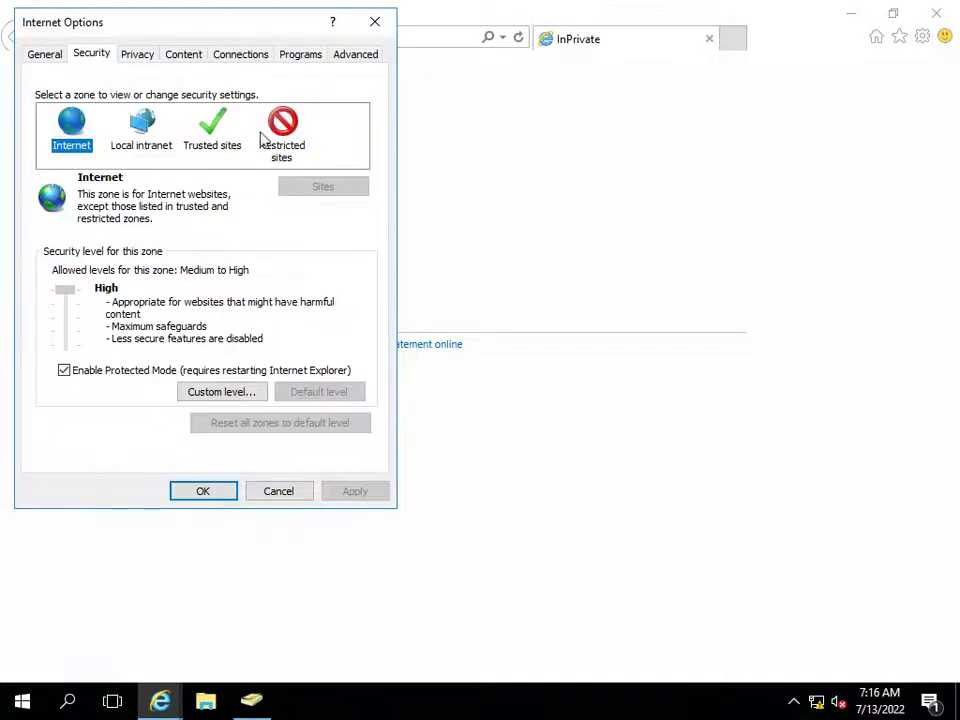
left_click(215, 145)
left_click(321, 186)
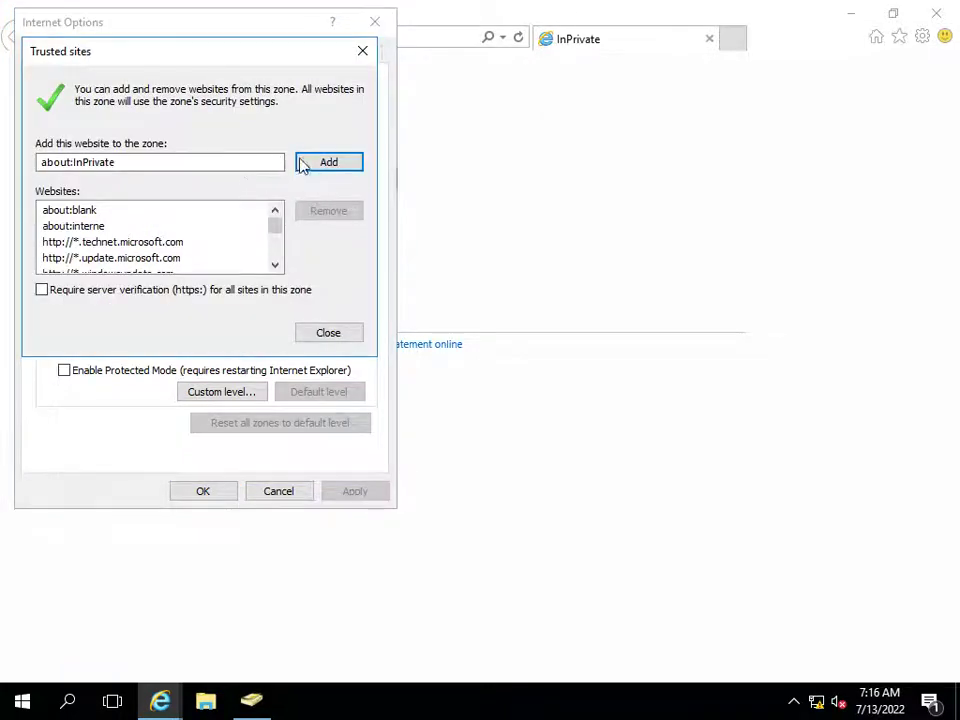
left_click(315, 166)
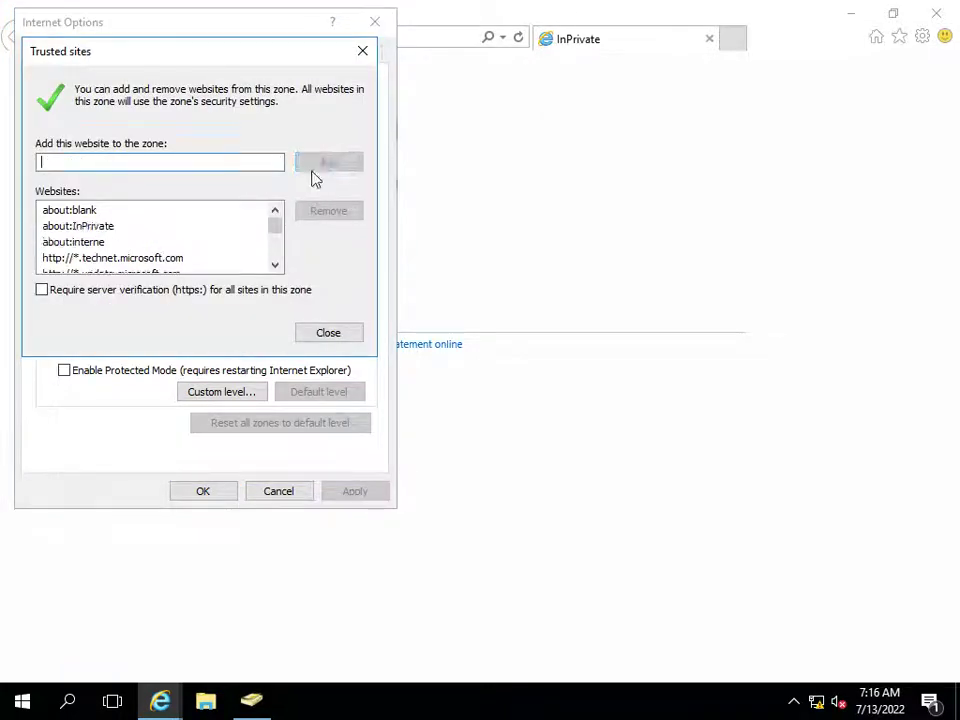
left_click(330, 336)
left_click(258, 492)
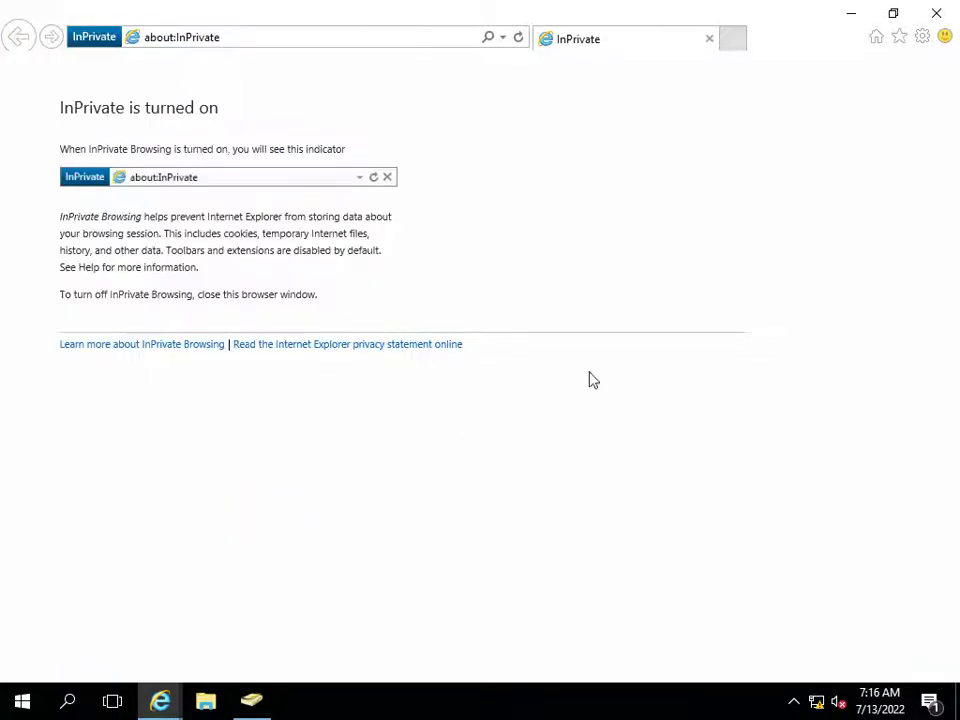
Copy the HLTF Tech Website home page address from the regular browser window and open it in the InPrivate window
left_click(851, 13)
left_click(115, 36)
key("ctrl+c")
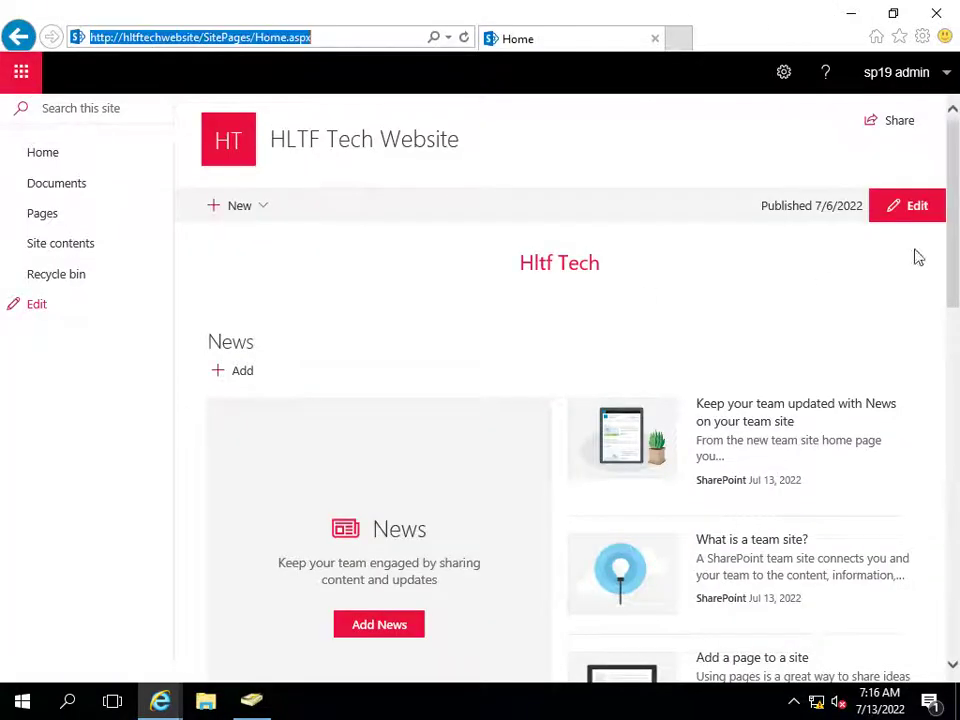
left_click(862, 13)
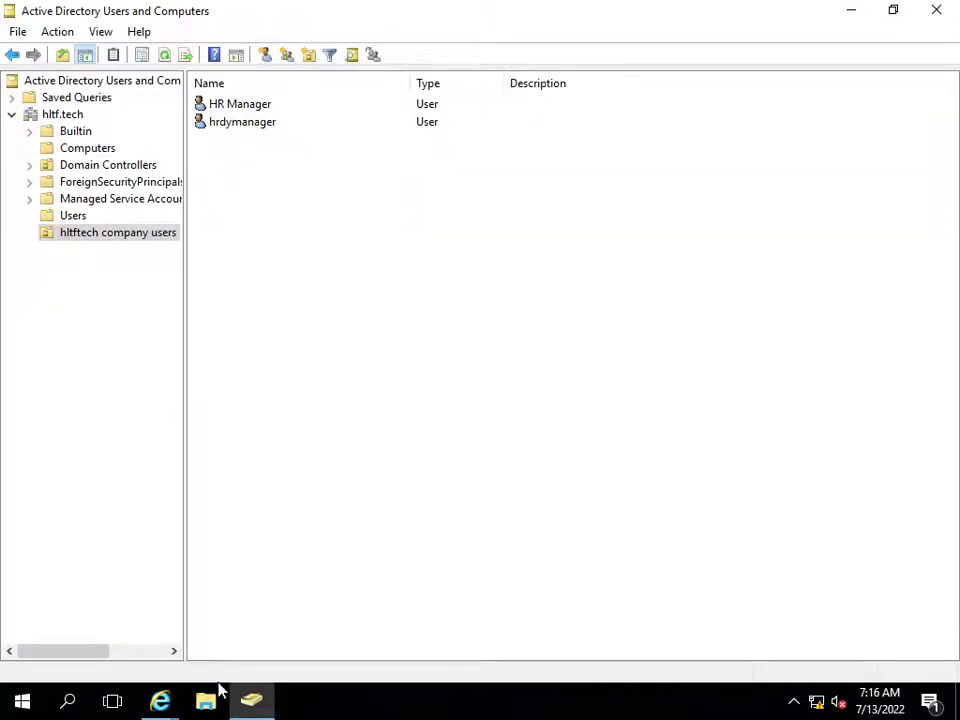
left_click(160, 700)
left_click(279, 626)
left_click(208, 38)
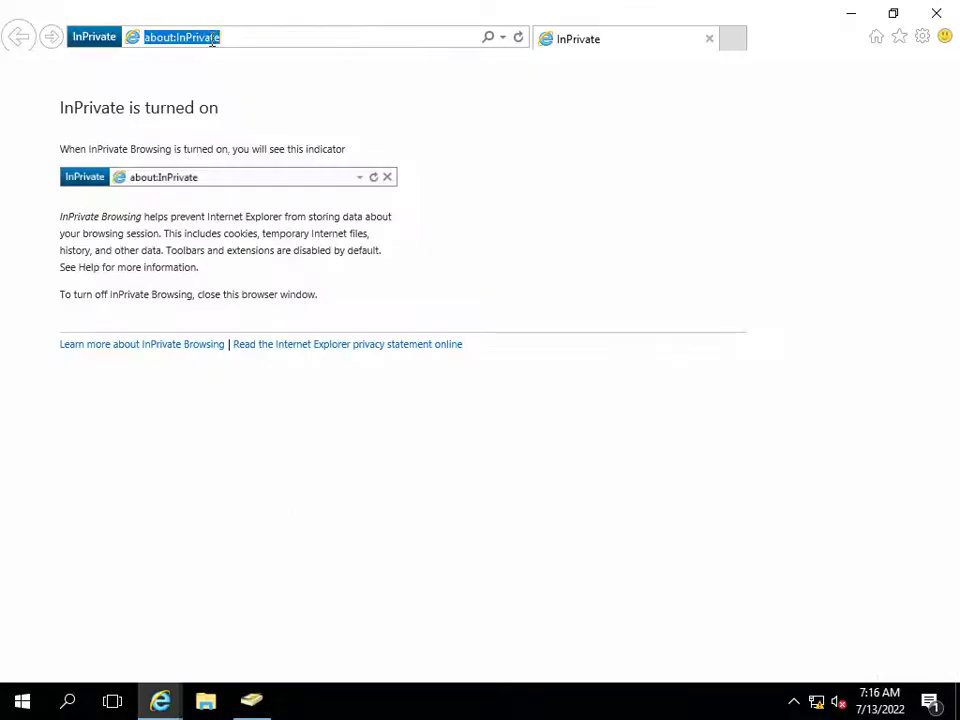
key("ctrl+v")
key("Return")
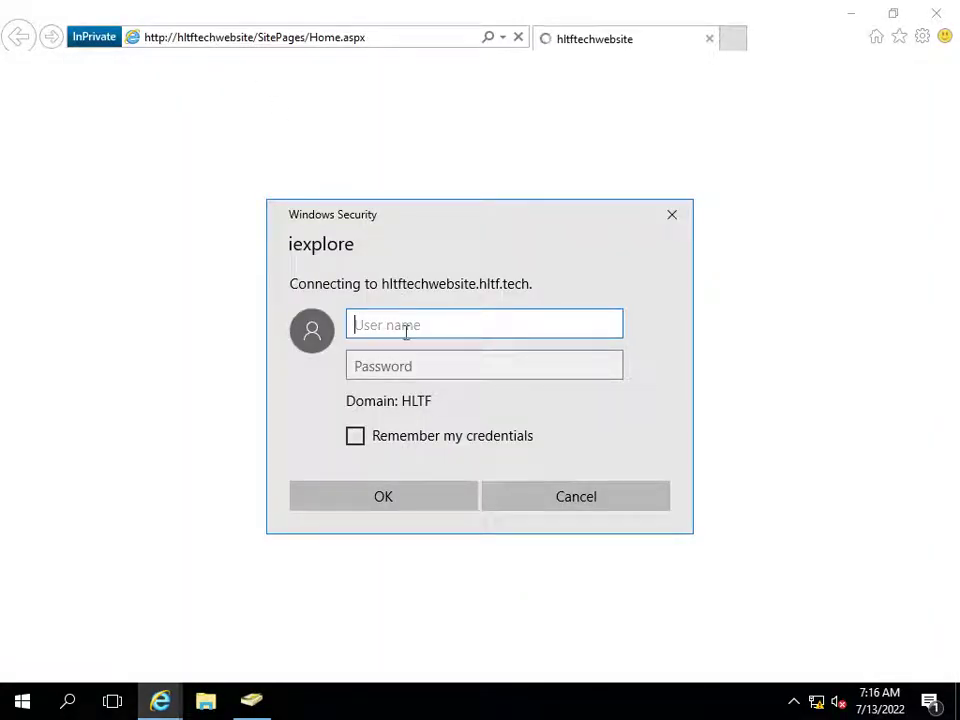
Sign in to the site as hrmanager, entering the account password
type("hltft")
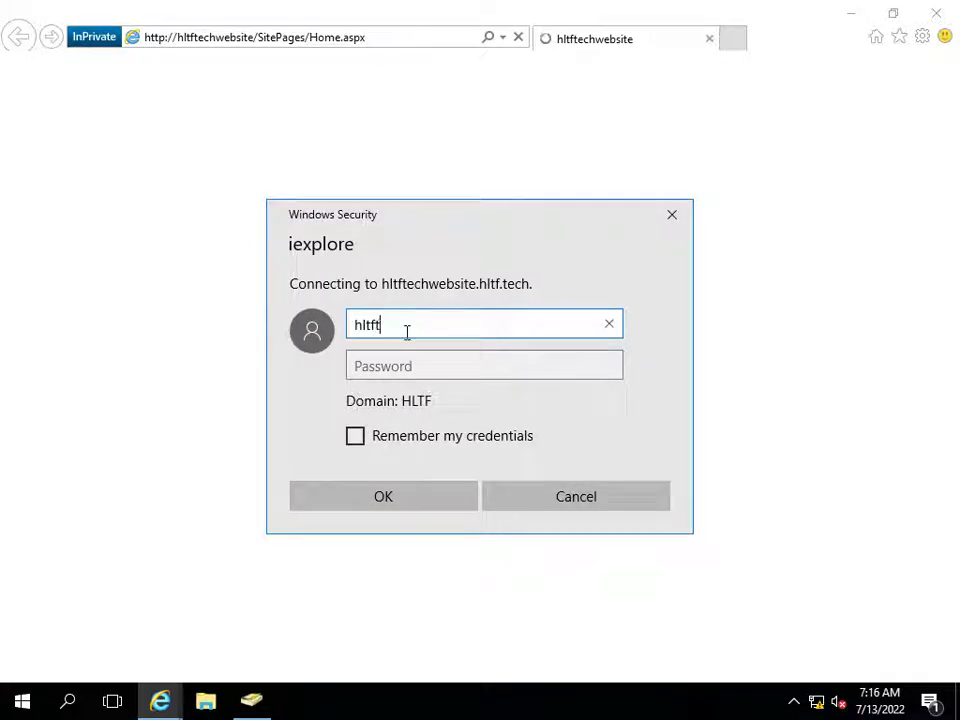
key("BackSpace")
key("BackSpace")
key("BackSpace")
key("BackSpace")
type("hrmanager")
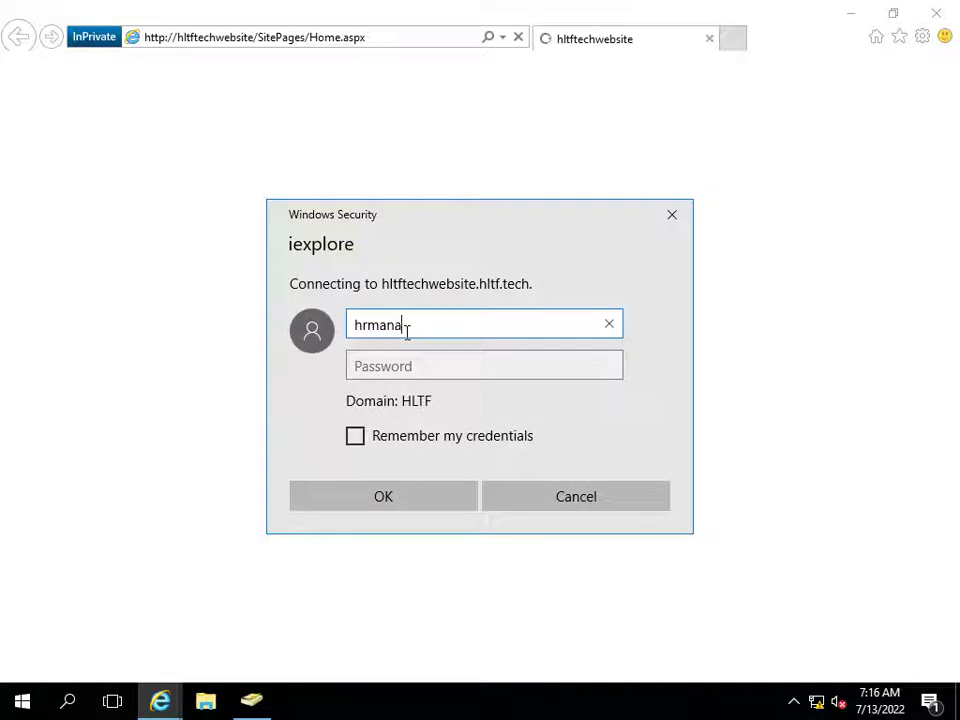
key("Tab")
type("•••••••")
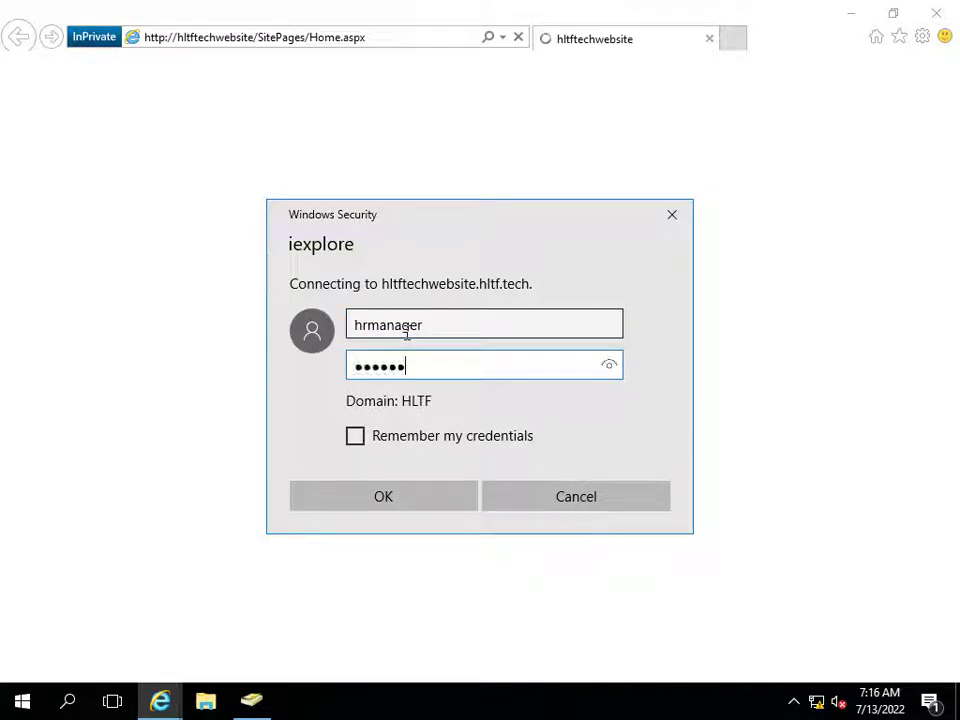
type("••")
key("Return")
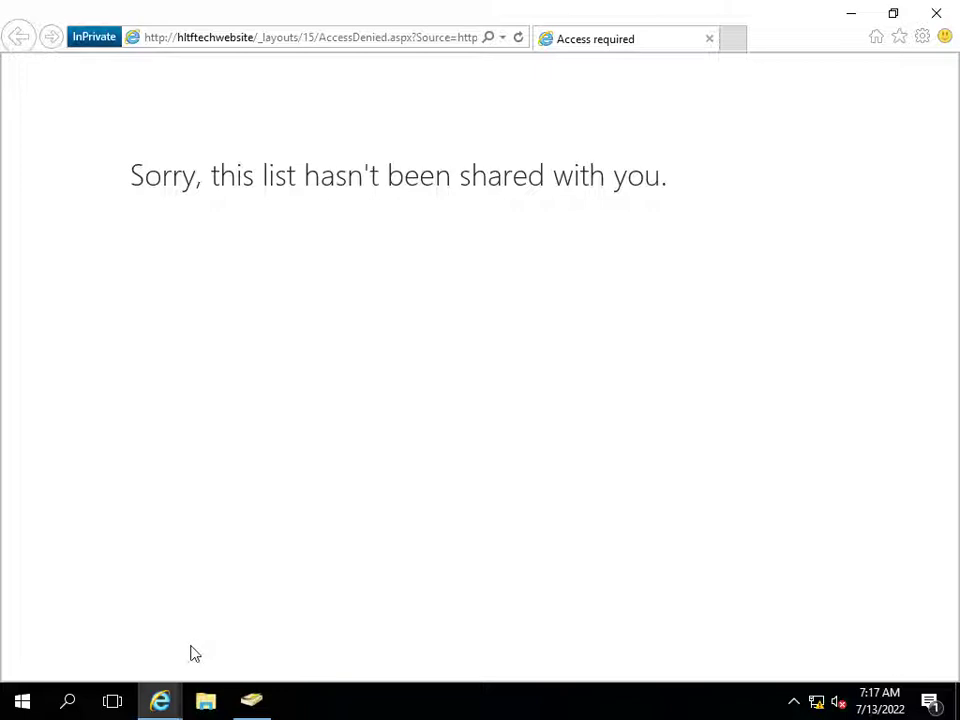
Check the company user accounts in Active Directory Users and Computers, and return to the sp19 admin's Internet Explorer window
left_click(251, 700)
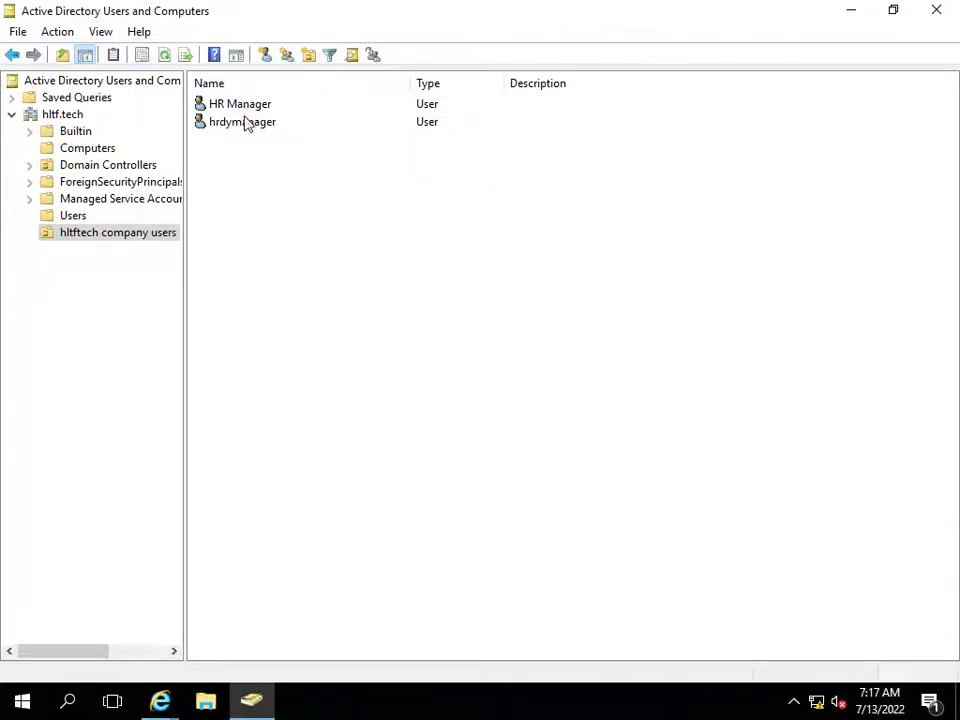
left_click(858, 10)
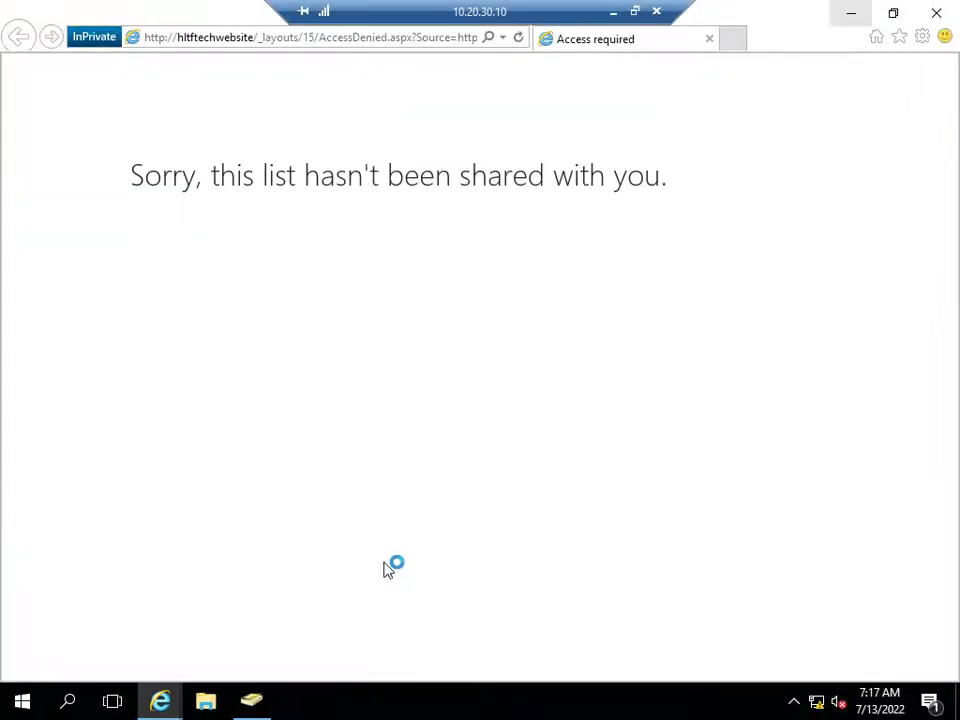
mouse_move(163, 698)
left_click(190, 640)
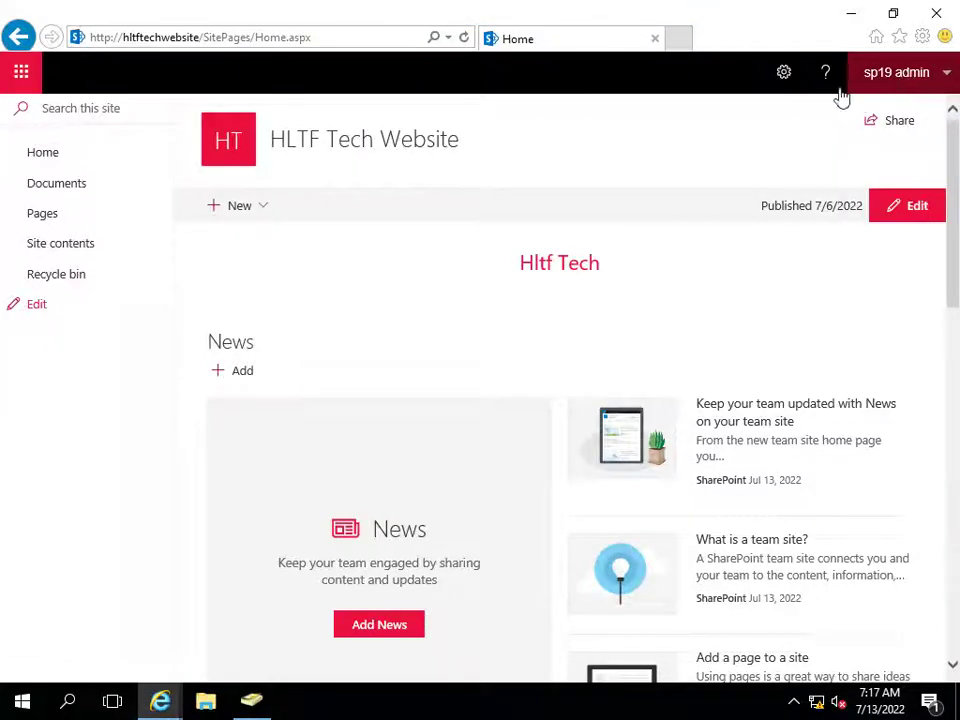
Open the Home Members group from the Site permissions page in the full site settings
left_click(784, 78)
left_click(760, 229)
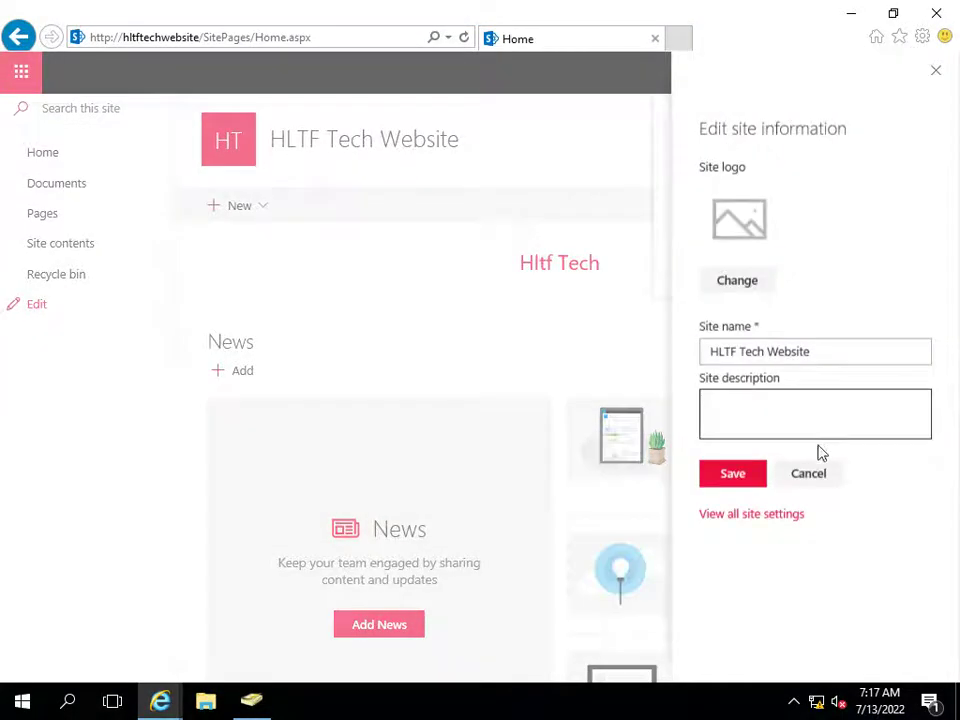
left_click(754, 522)
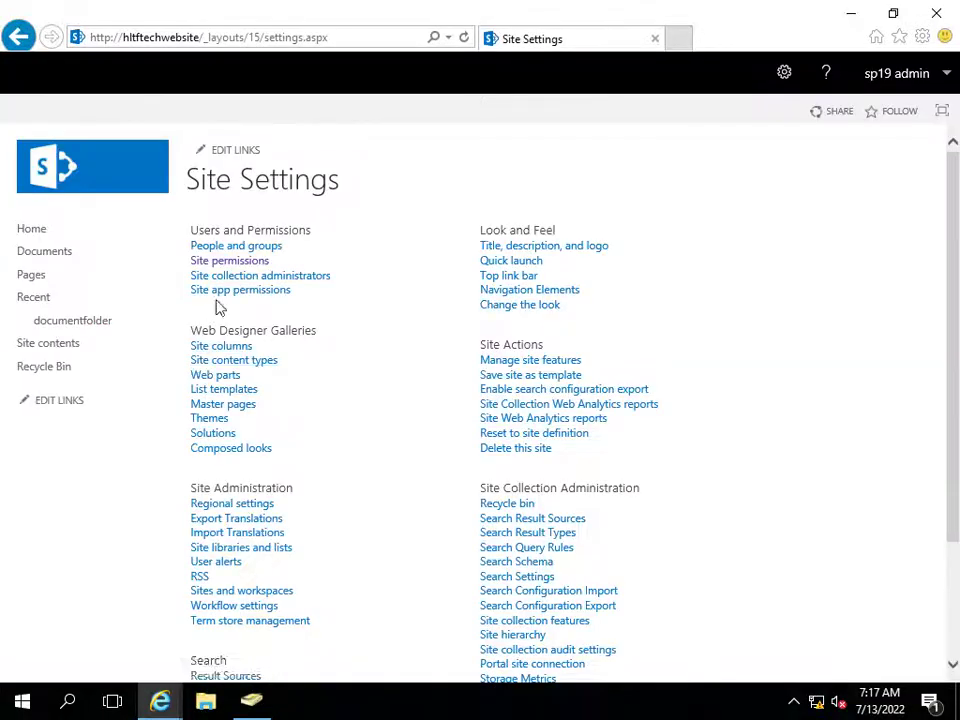
left_click(229, 262)
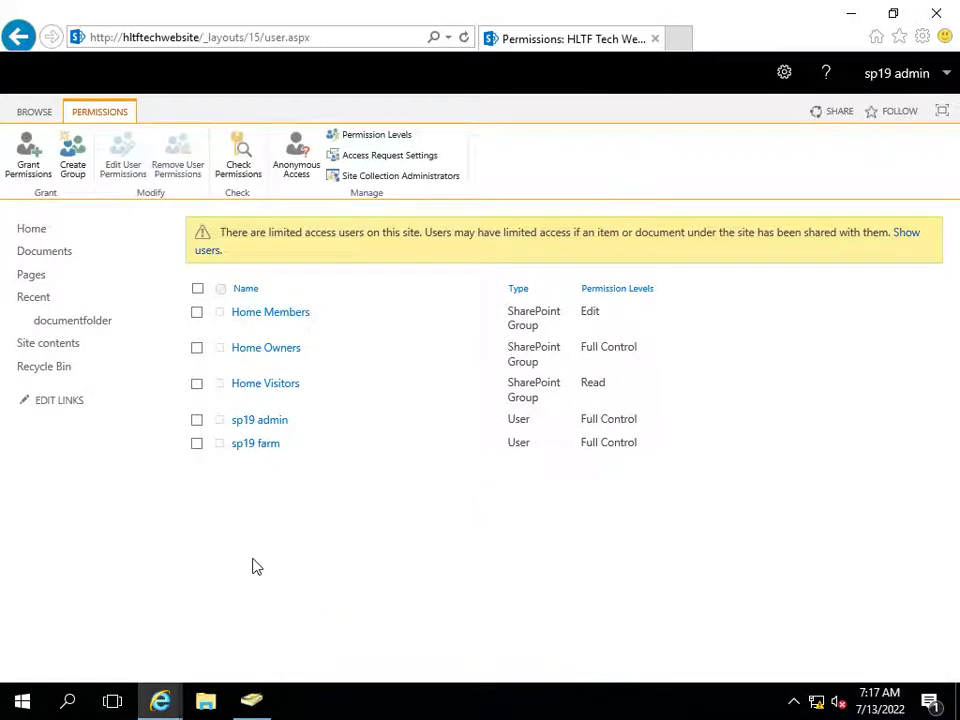
left_click(272, 315)
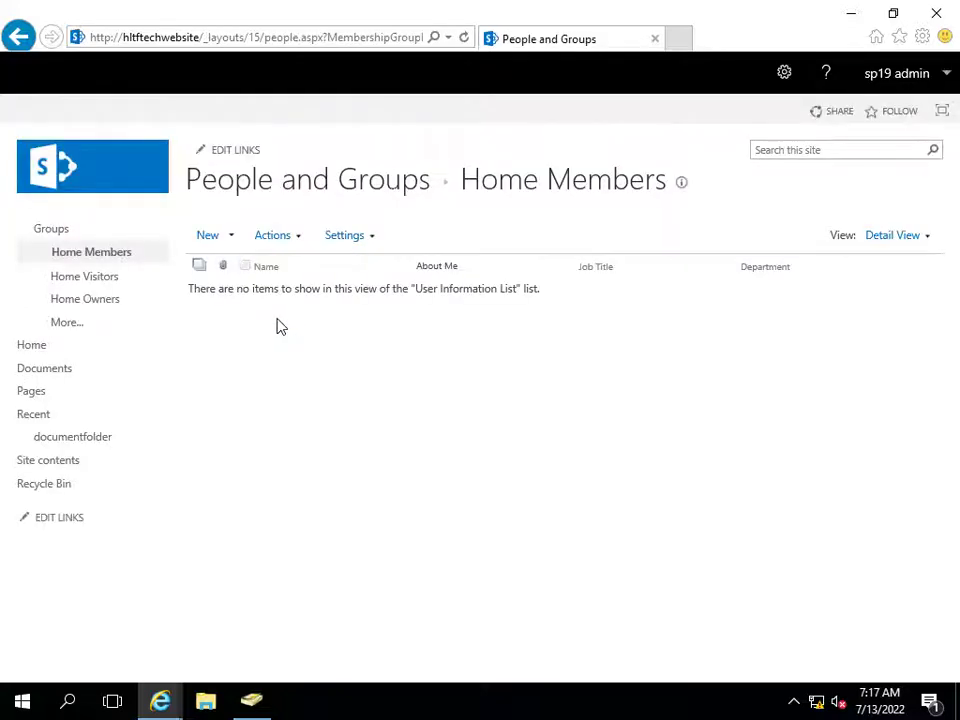
Add the HR Manager user to the Home Members group by sharing the site with that account
left_click(229, 241)
left_click(243, 262)
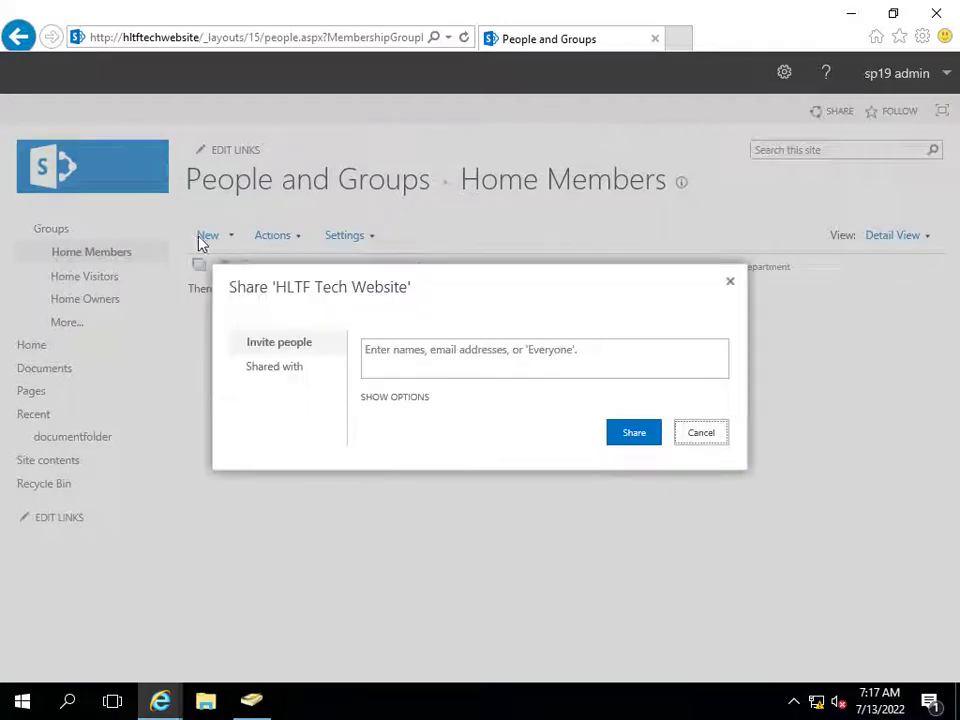
left_click(398, 360)
type("hrmanage")
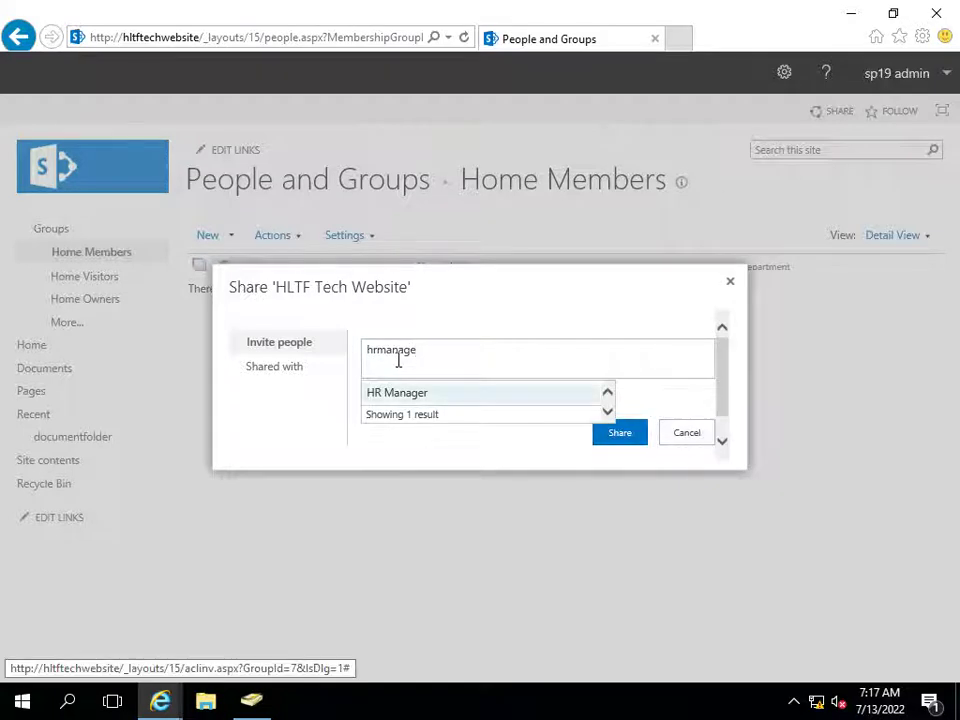
key("Return")
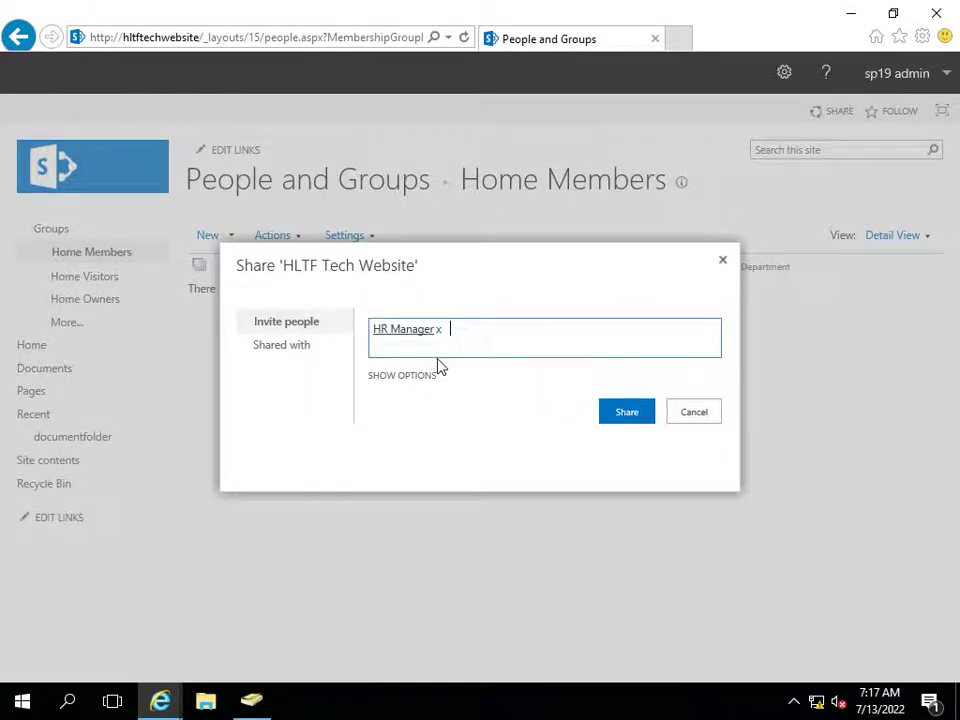
left_click(610, 416)
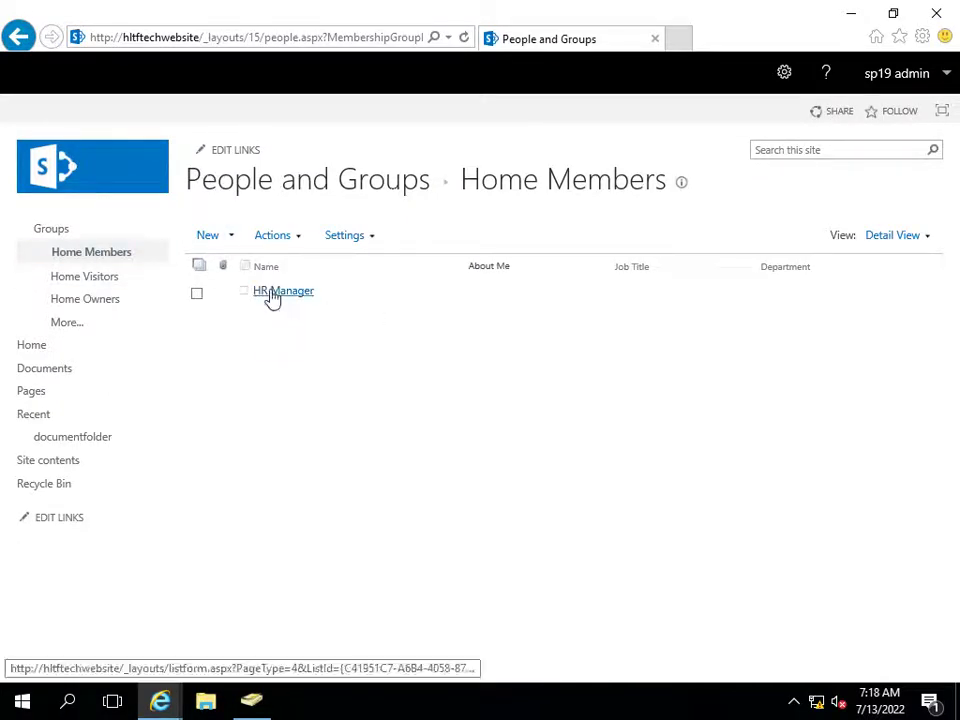
Switch to Active Directory Users and Computers to look at the HR Manager account, and minimize that window
left_click(251, 700)
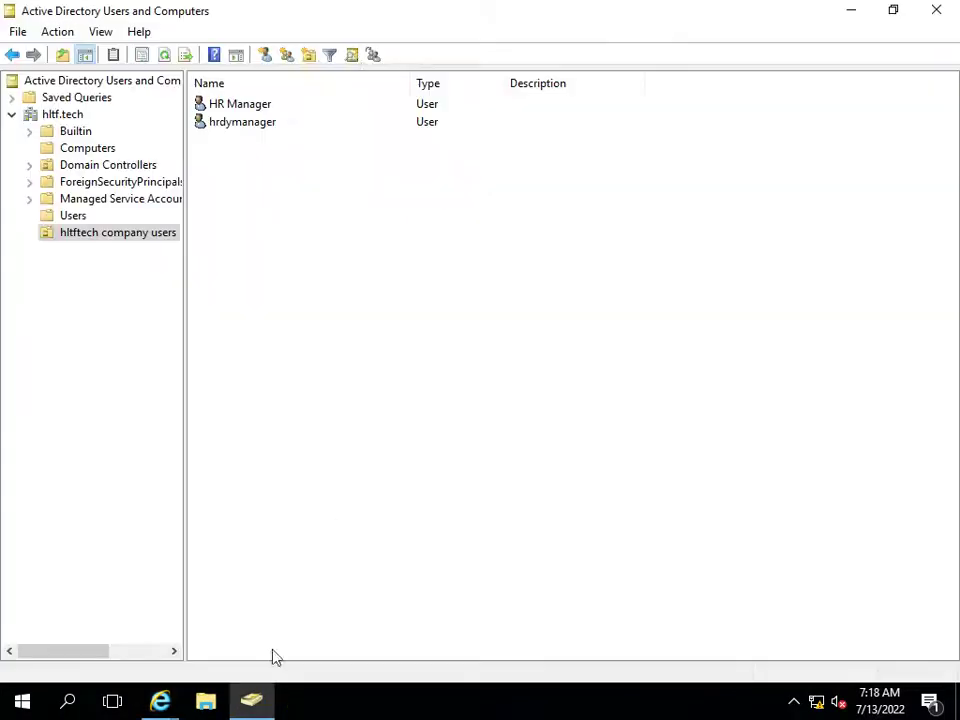
left_click(246, 108)
left_click(851, 10)
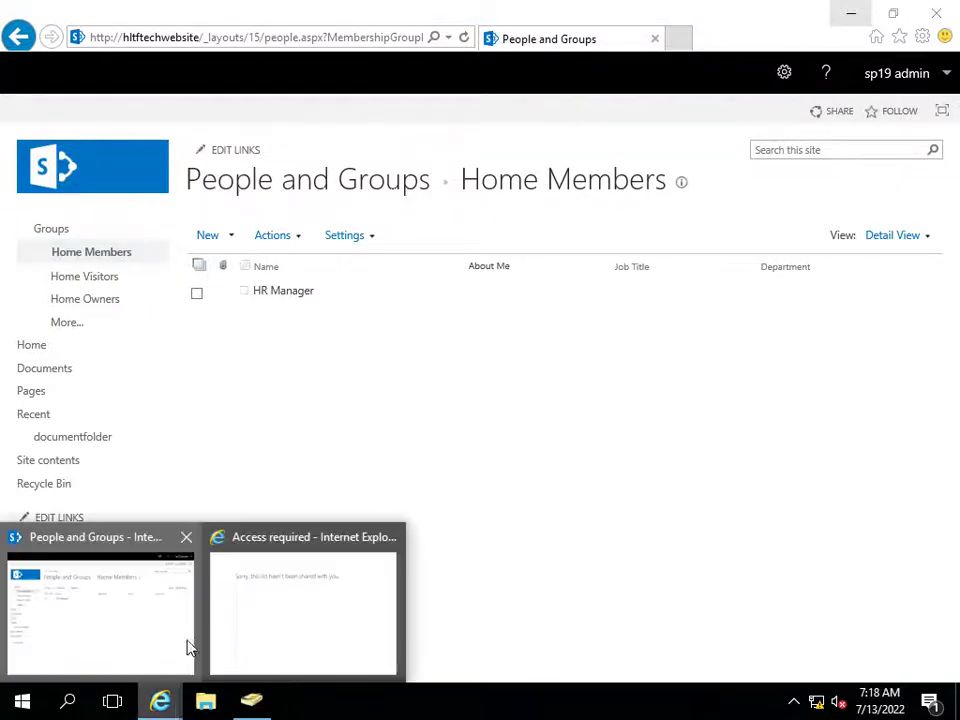
left_click(377, 594)
left_click(521, 40)
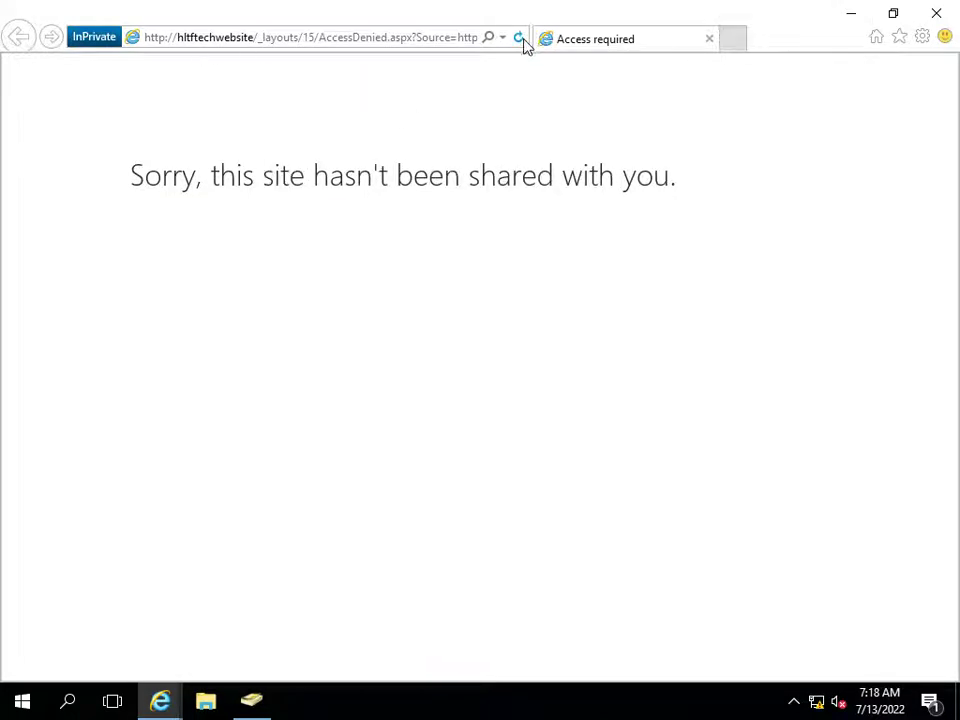
left_click(356, 40)
left_click(358, 38)
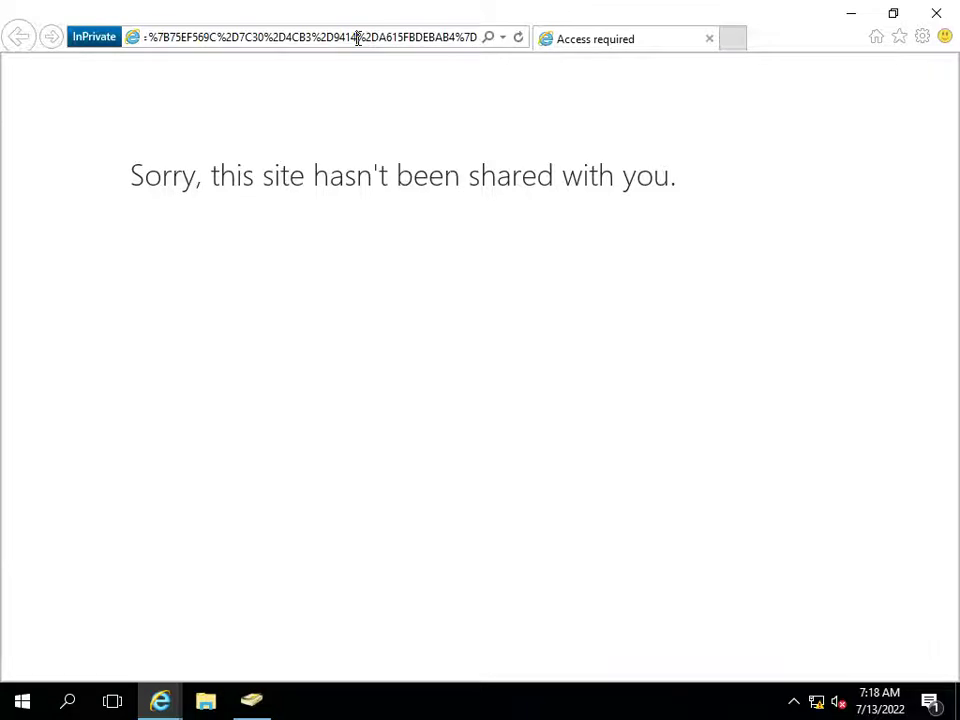
triple_click(358, 38)
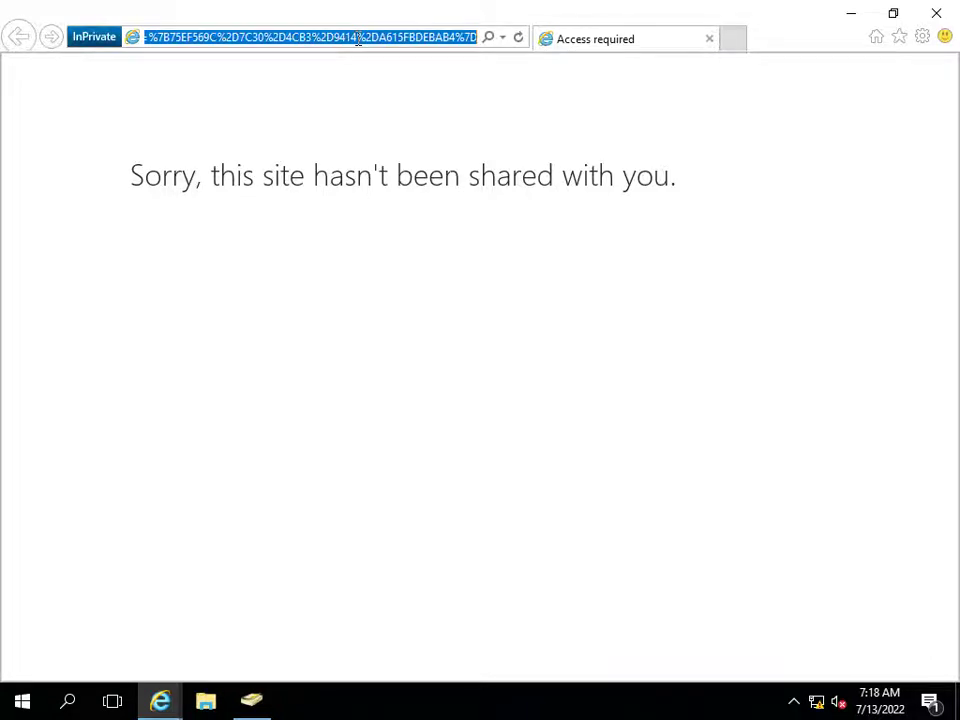
type("http://")
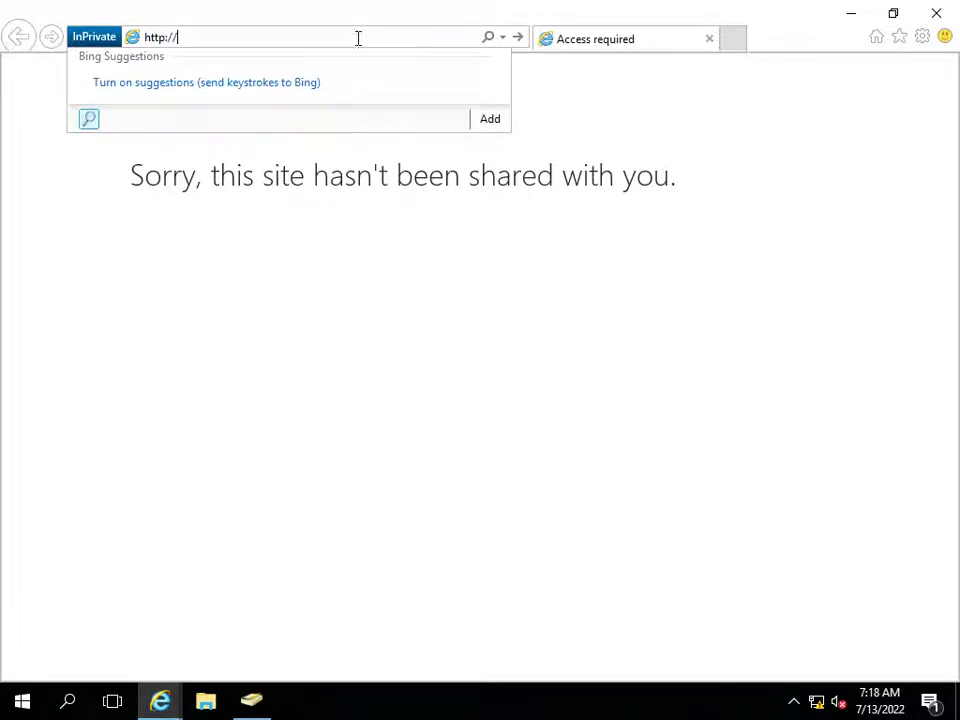
type("hltftechwebsite/")
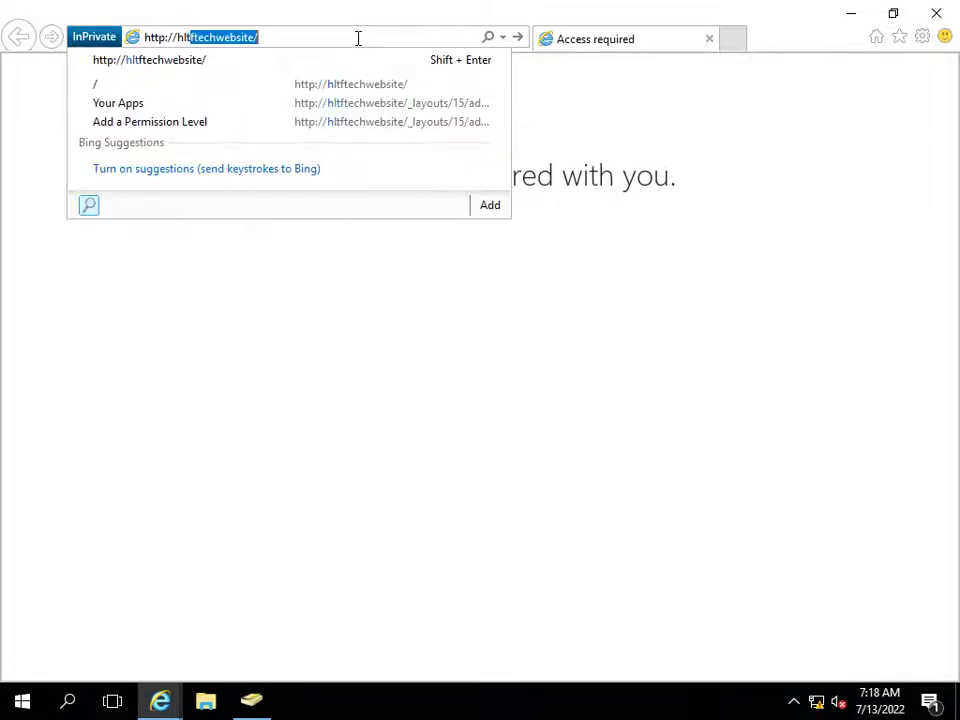
key("Return")
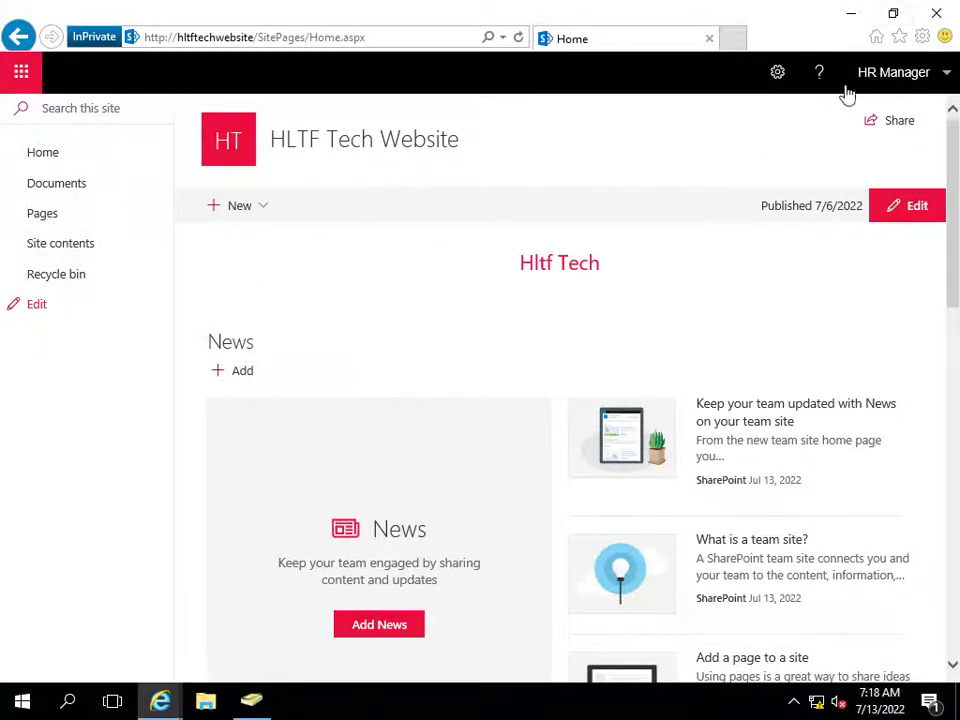
Review the site settings menu available to HR Manager in a reduced window beside the admin's, and maximize the window again
left_click(891, 14)
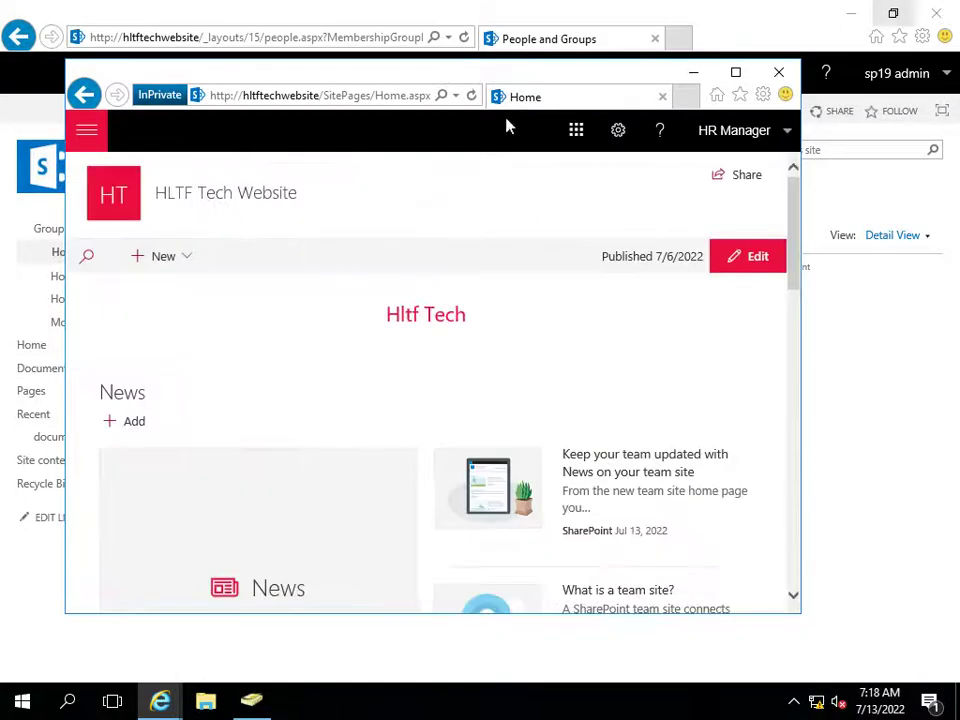
left_click(612, 138)
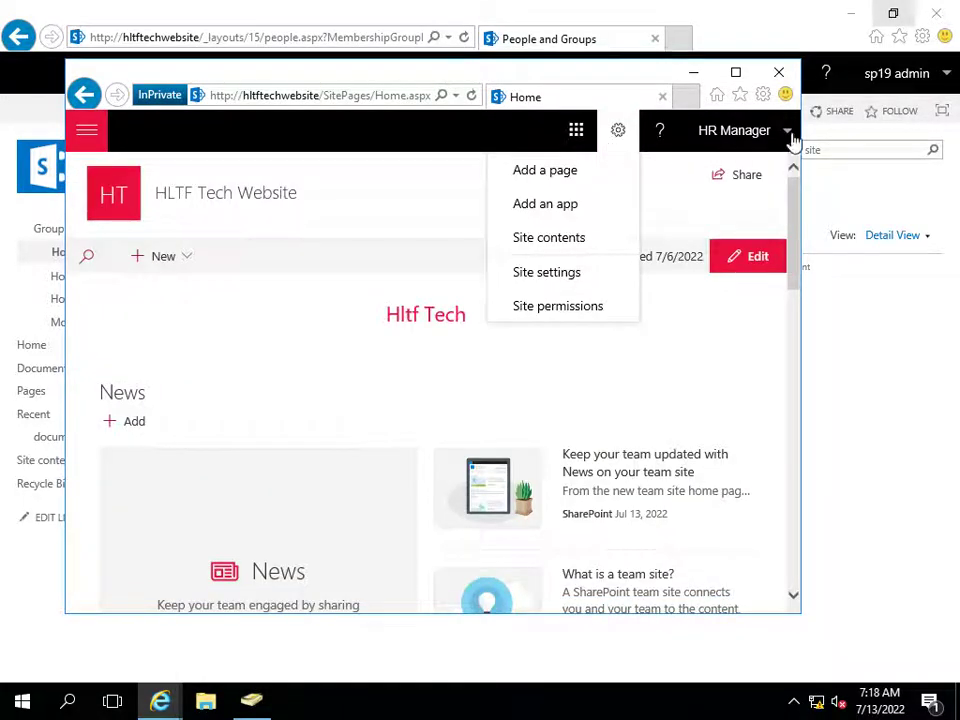
left_click(789, 136)
left_click(614, 140)
left_click(735, 72)
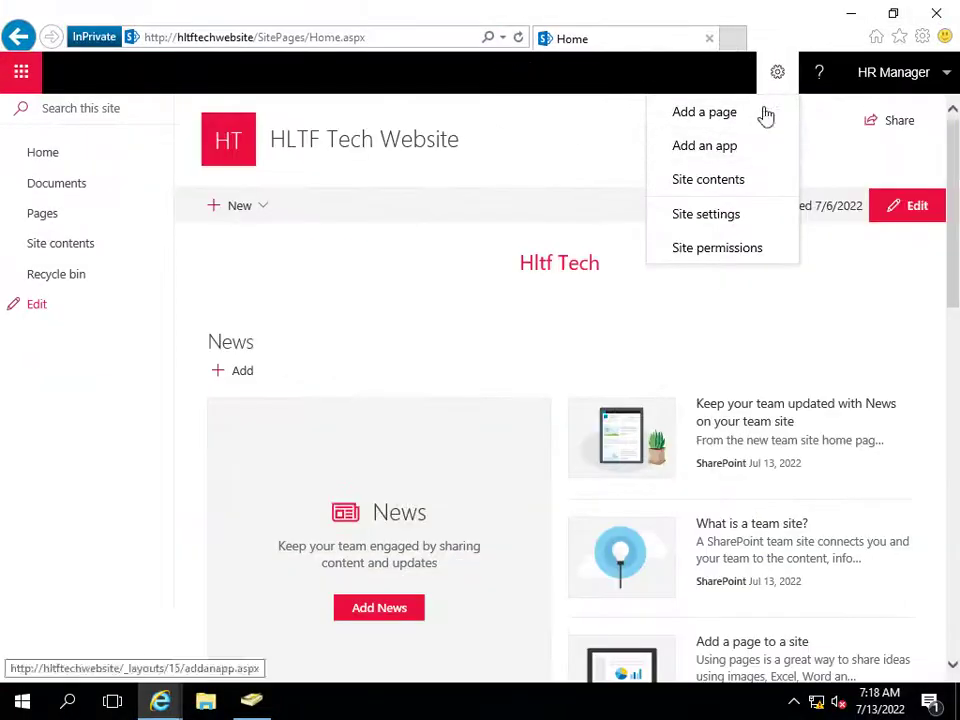
Open the site contents and the site settings as HR Manager to review what that account can manage
left_click(720, 182)
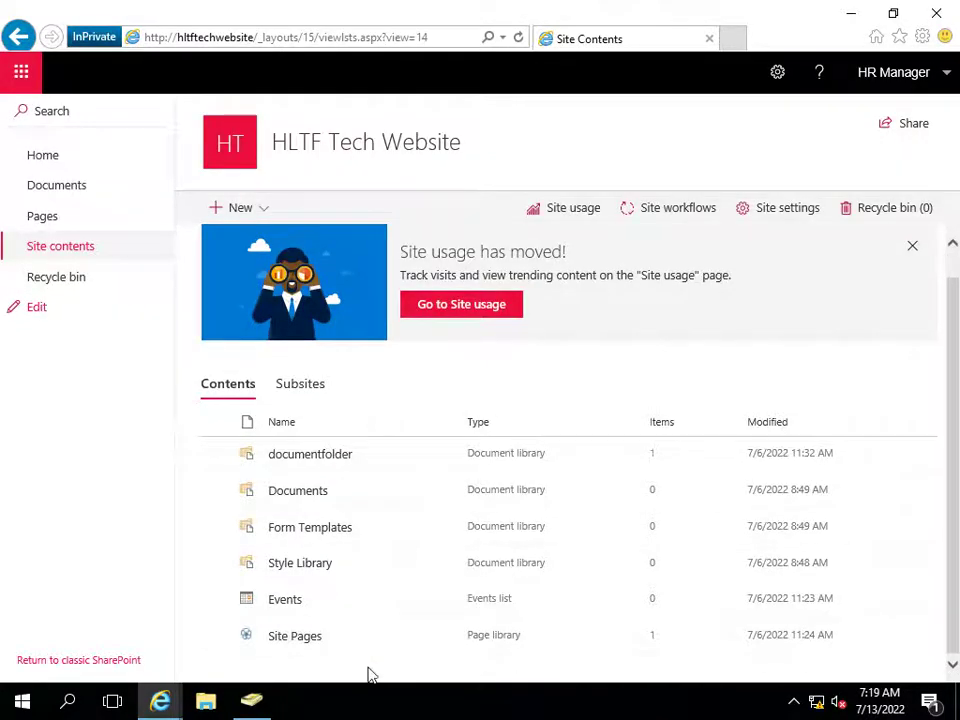
left_click(228, 207)
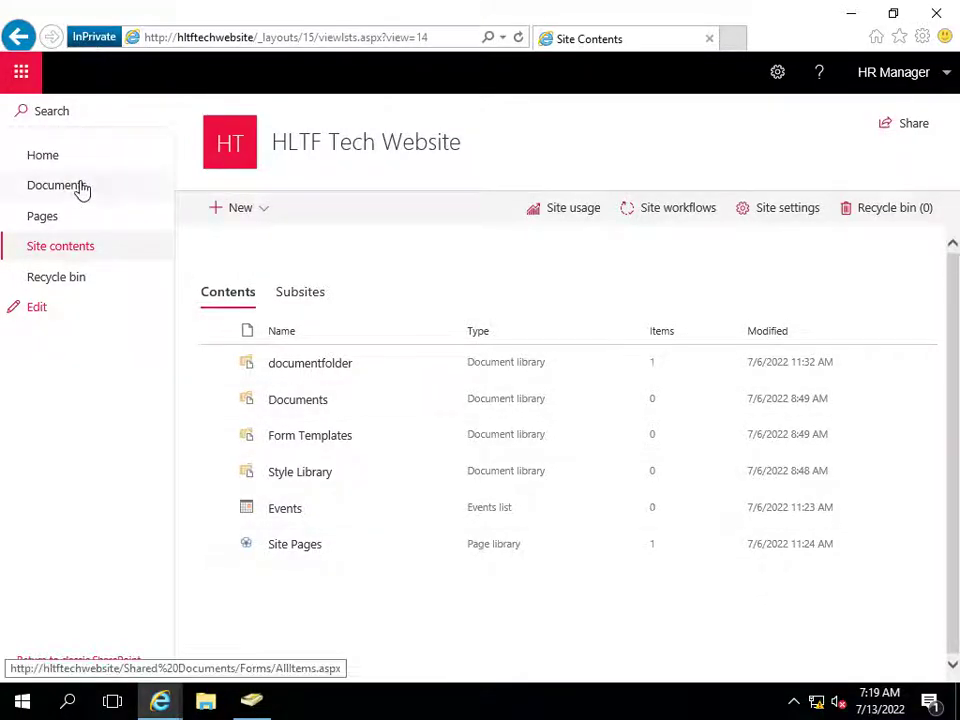
left_click(777, 74)
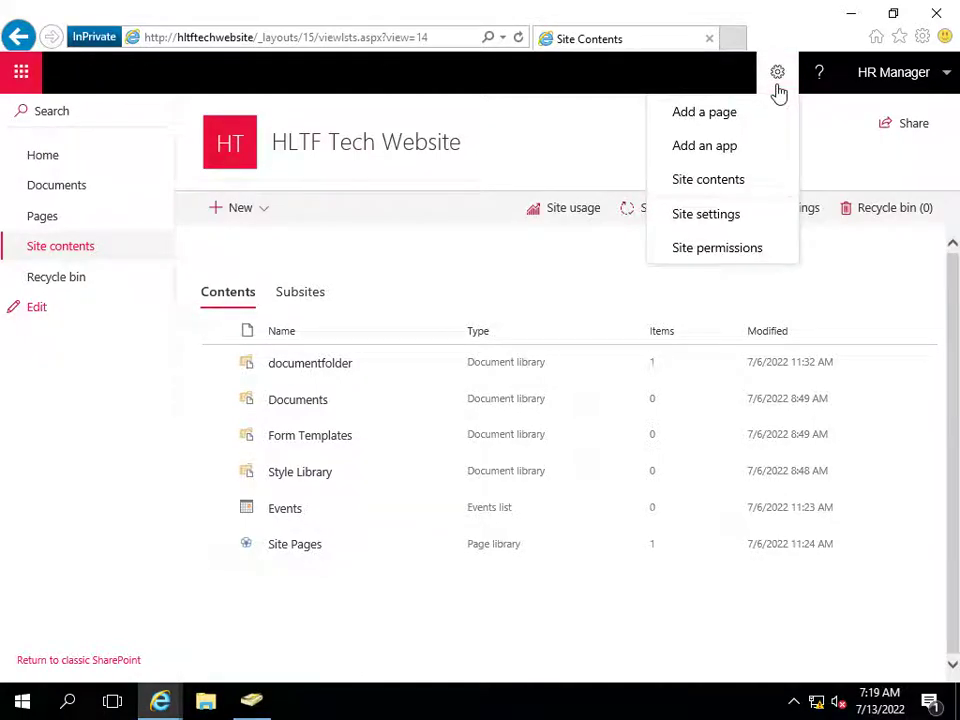
left_click(731, 214)
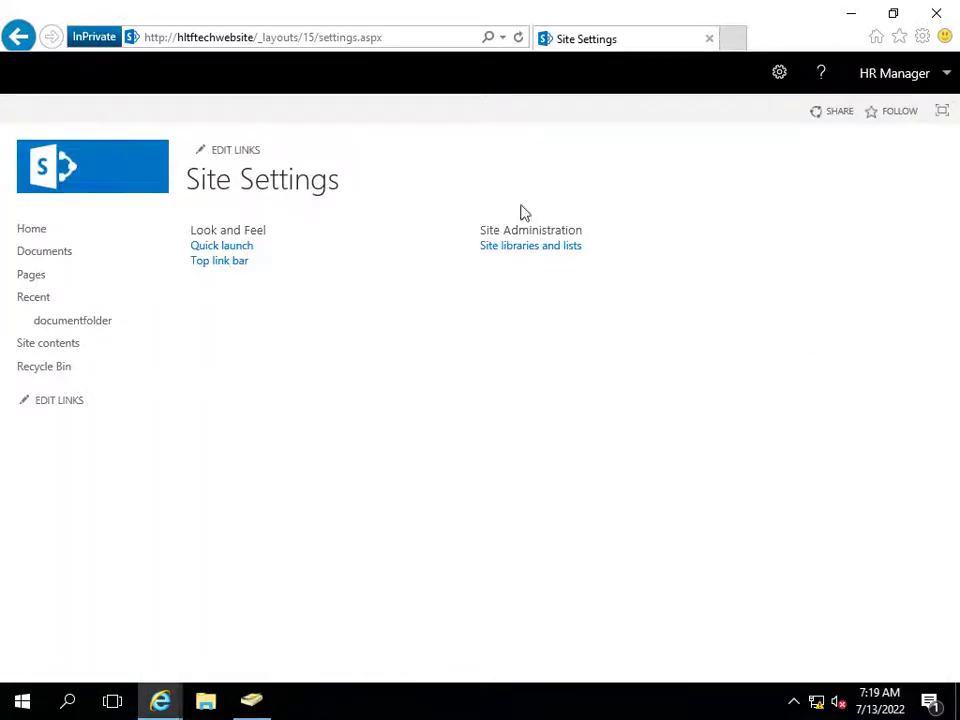
Switch to the sp19 admin window and look through the full list of options on the Site Settings page
left_click(868, 16)
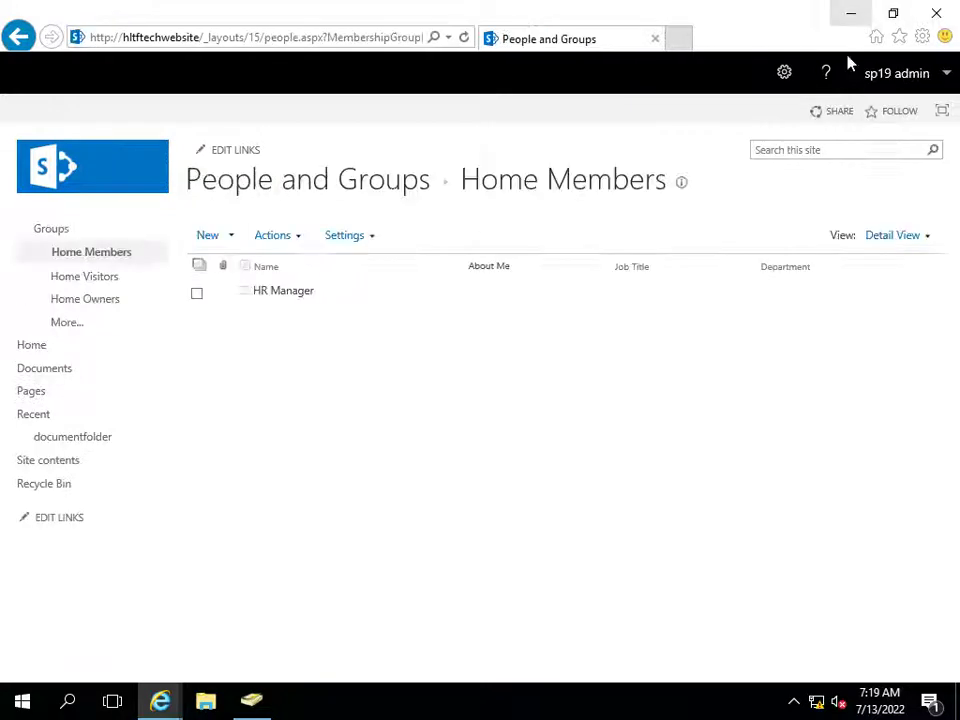
left_click(786, 86)
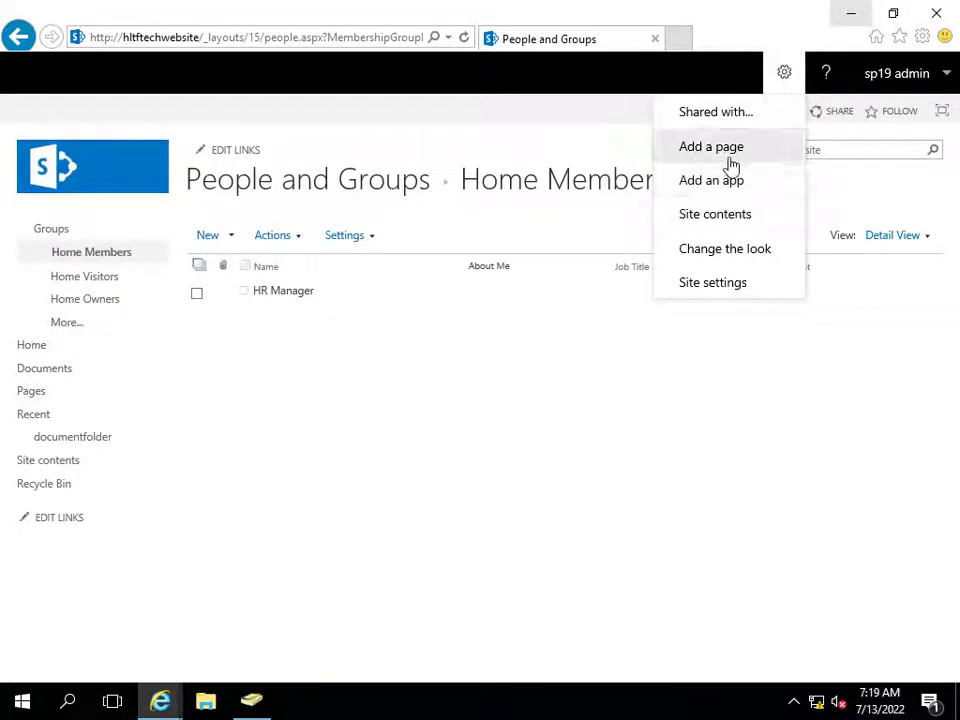
left_click(730, 222)
left_click(18, 37)
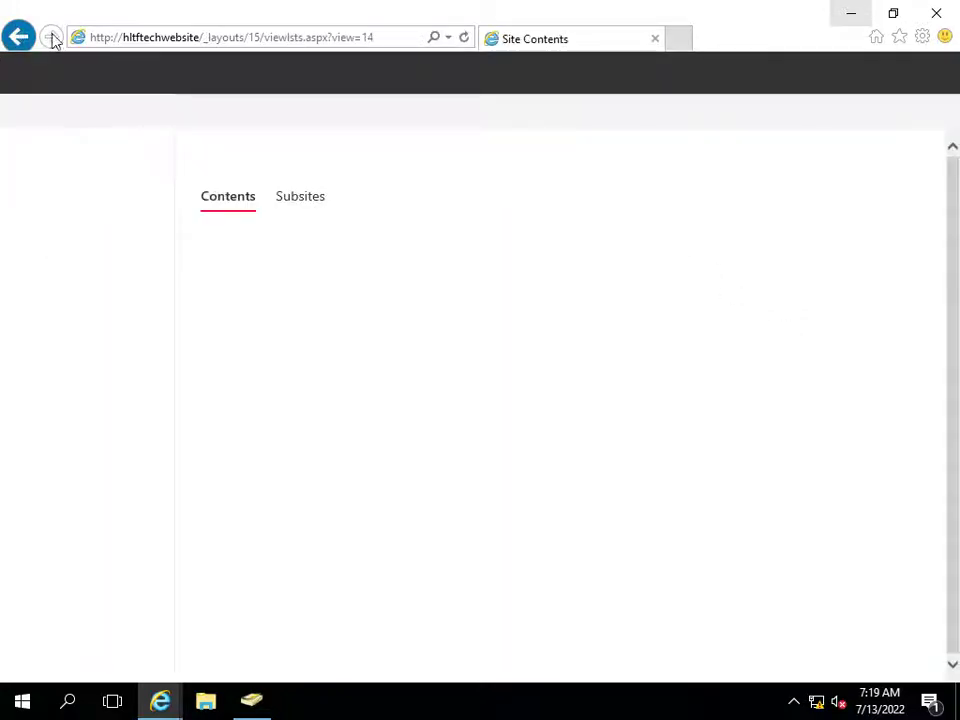
left_click(783, 72)
left_click(739, 279)
scroll(330, 379, "down", 3)
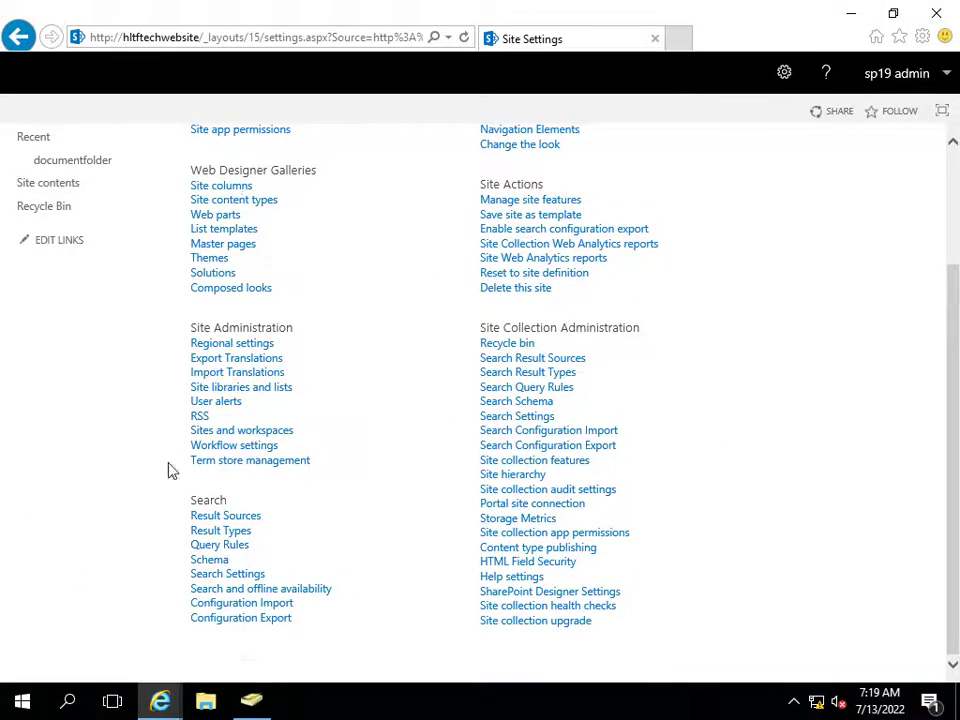
left_click(891, 87)
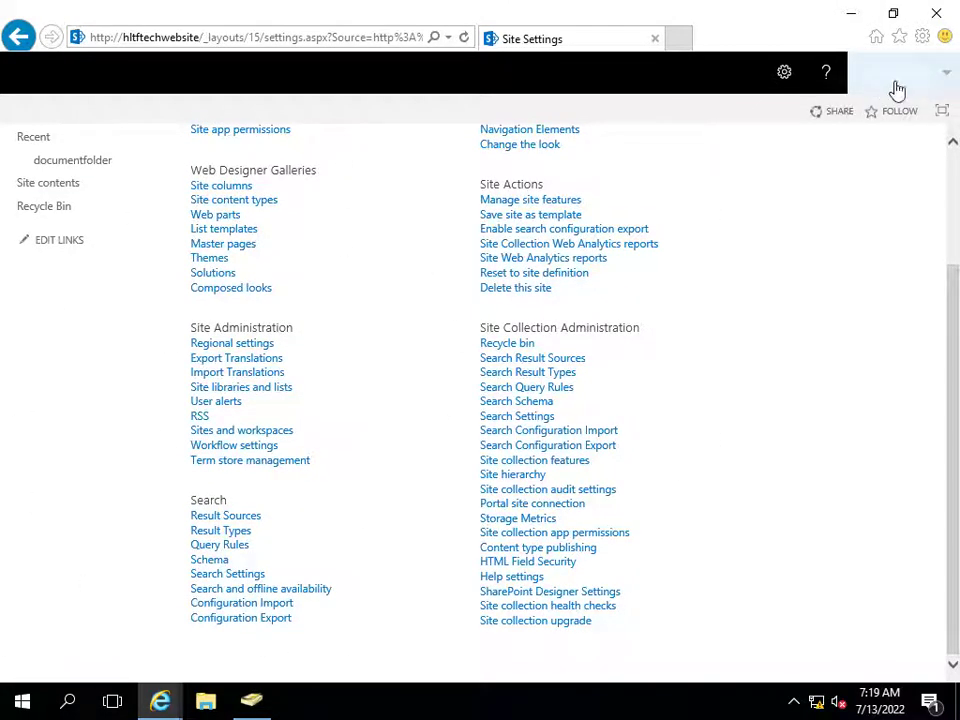
scroll(399, 588, "up", 3)
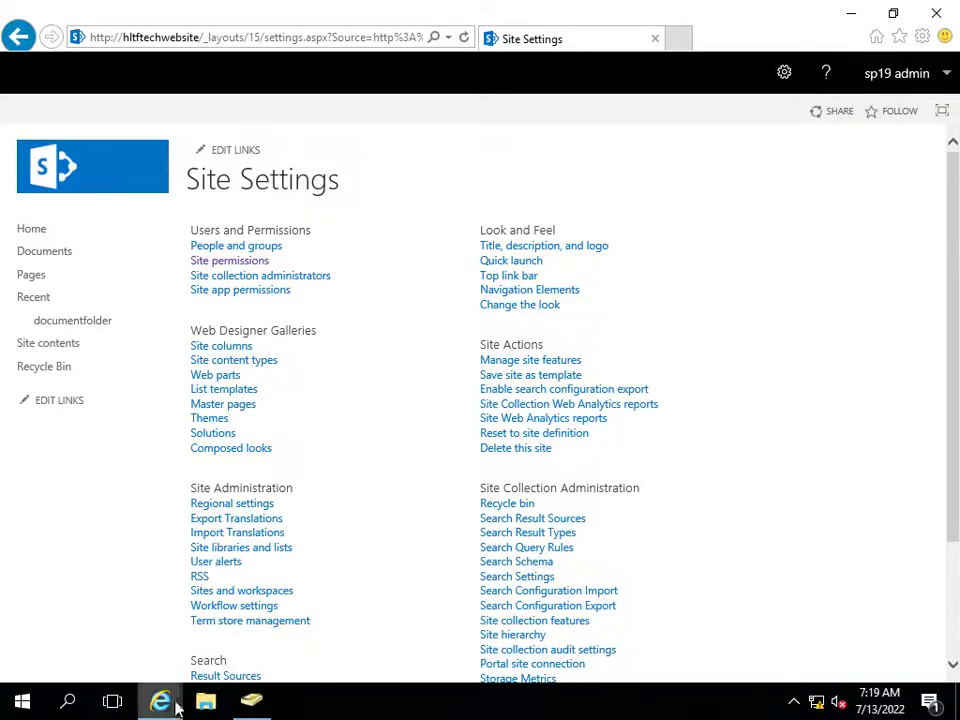
Compare with HR Manager's Site Settings page in the InPrivate window, and return to the sp19 admin window
mouse_move(170, 700)
left_click(289, 628)
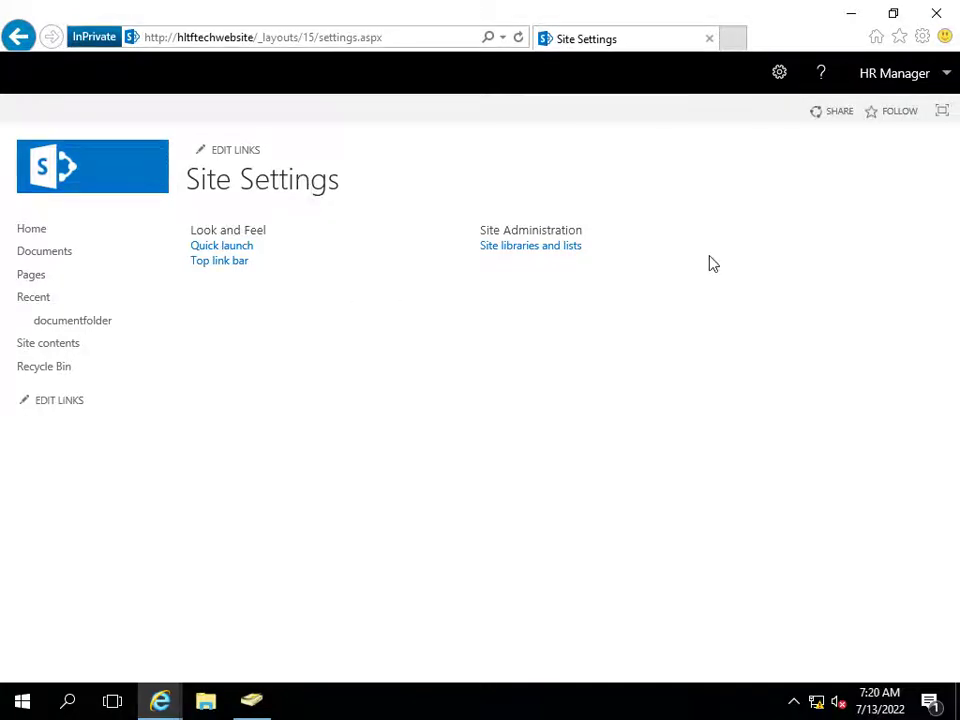
left_click(851, 12)
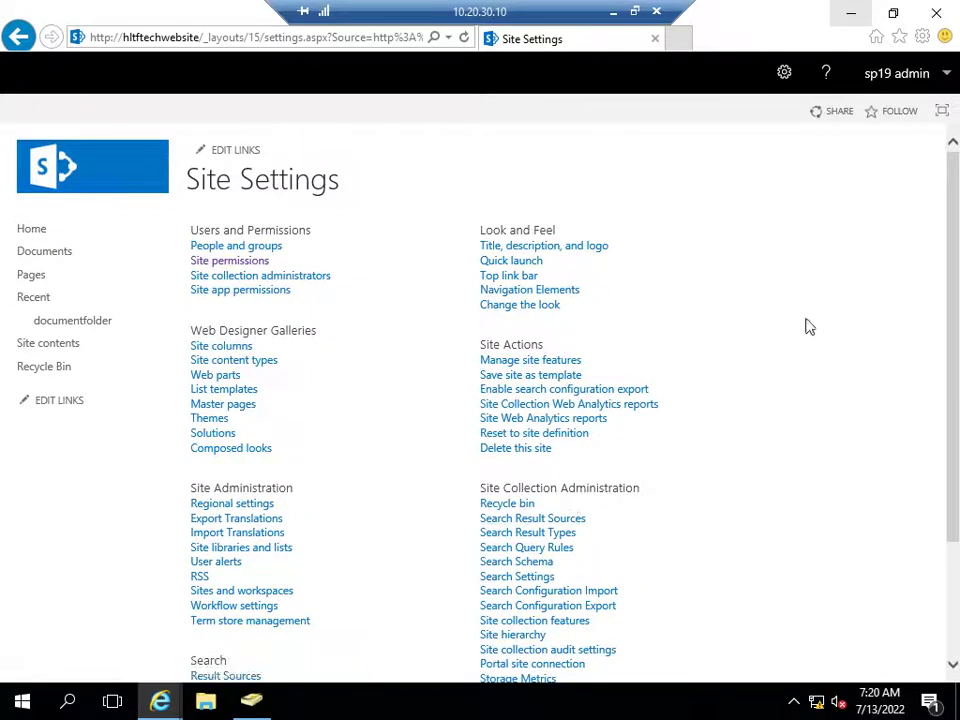
Open the HLTF Tech Website's site permissions as sp19 admin, starting from the home page's site information
left_click(77, 229)
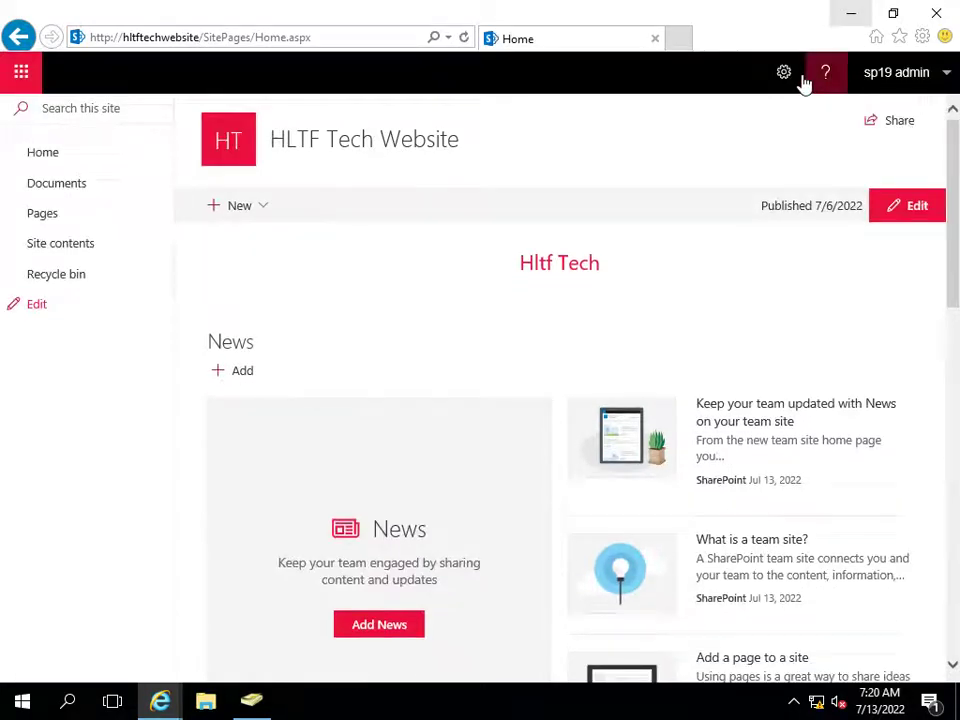
left_click(799, 77)
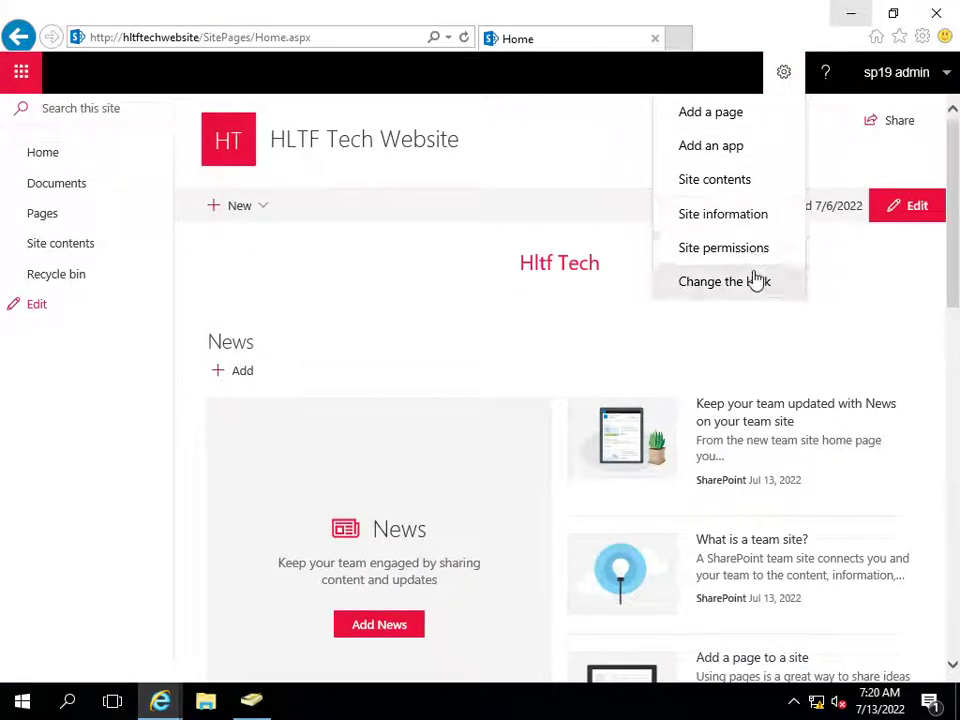
left_click(722, 214)
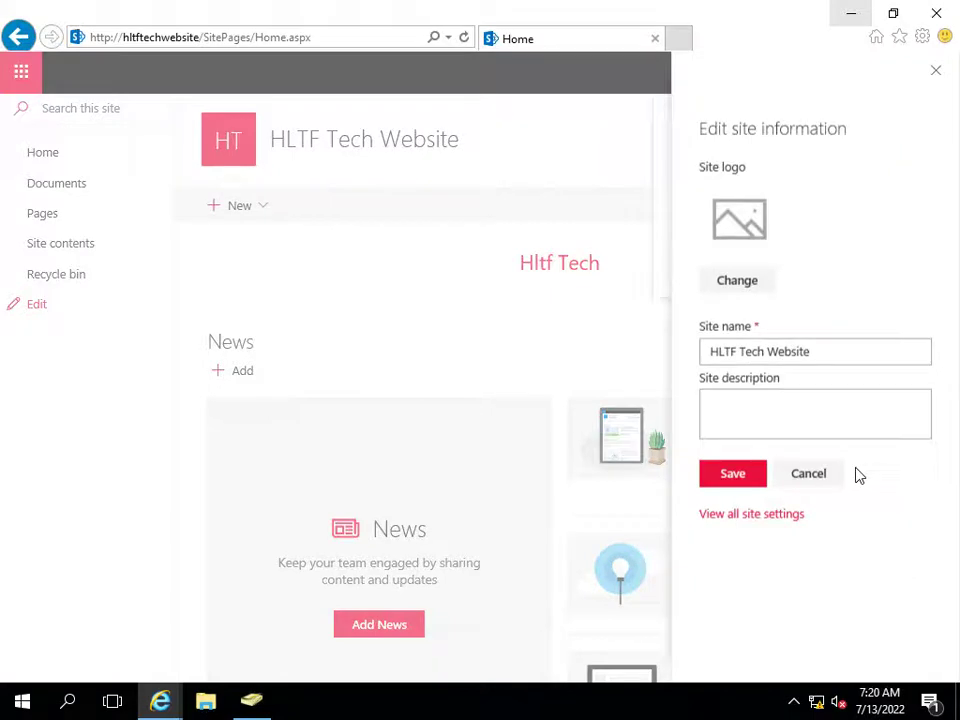
left_click(762, 517)
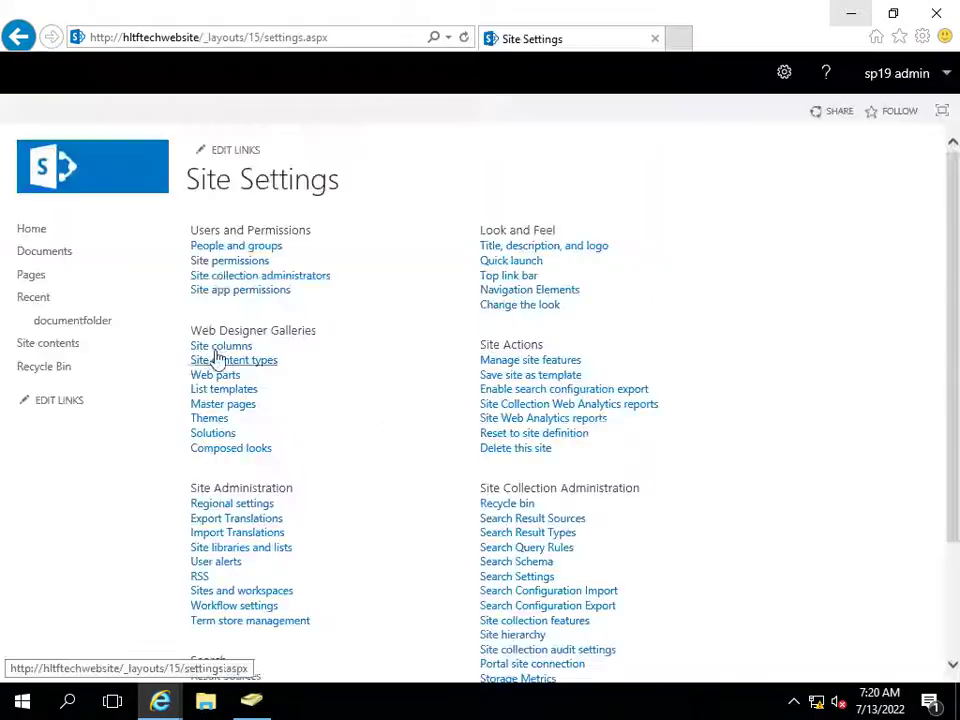
left_click(232, 262)
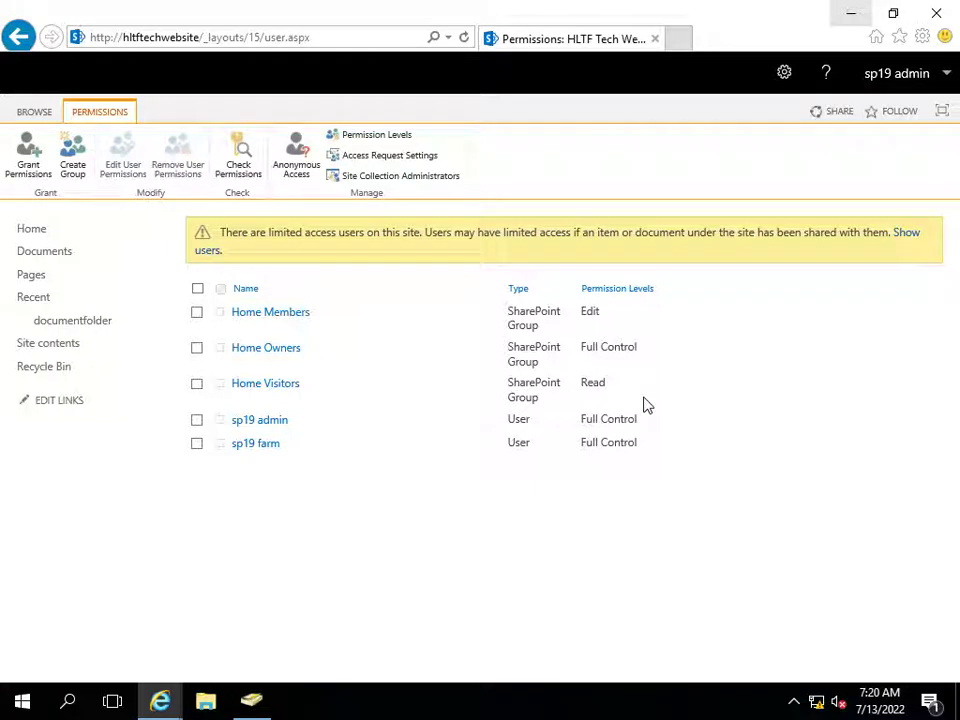
Add the hrdymanager user to the Home Visitors group by sharing the site with that account
left_click(270, 386)
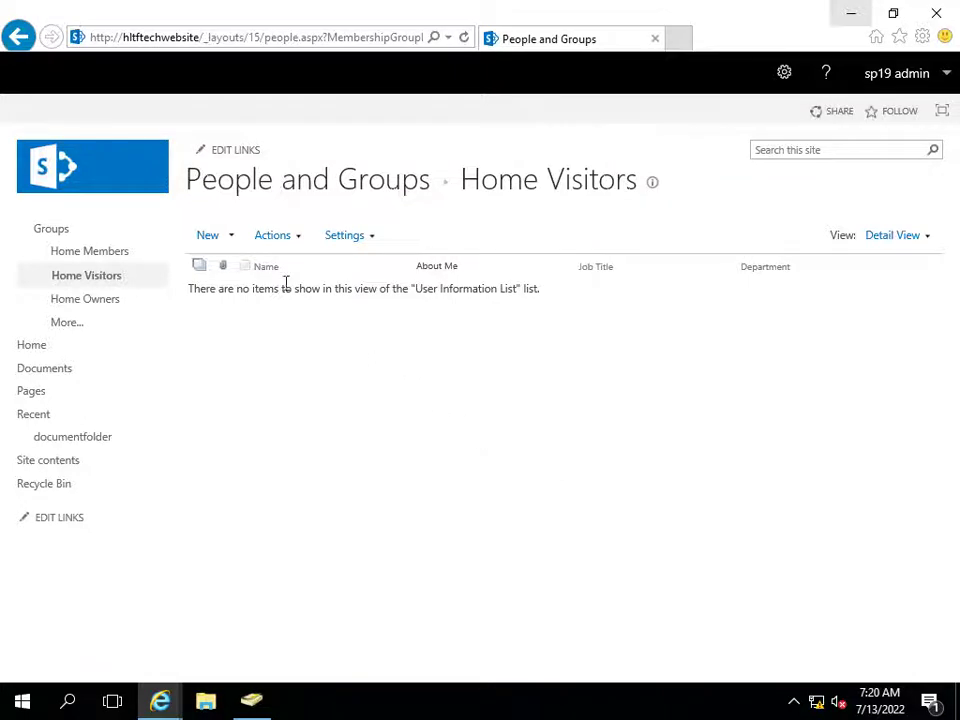
left_click(222, 238)
left_click(432, 361)
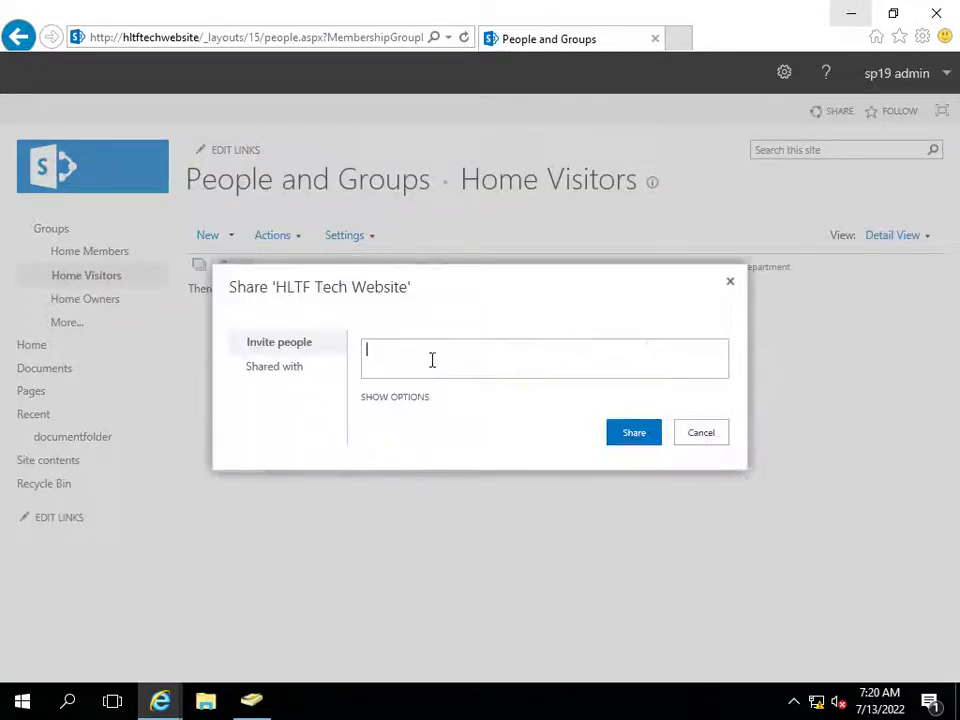
type("hrdy")
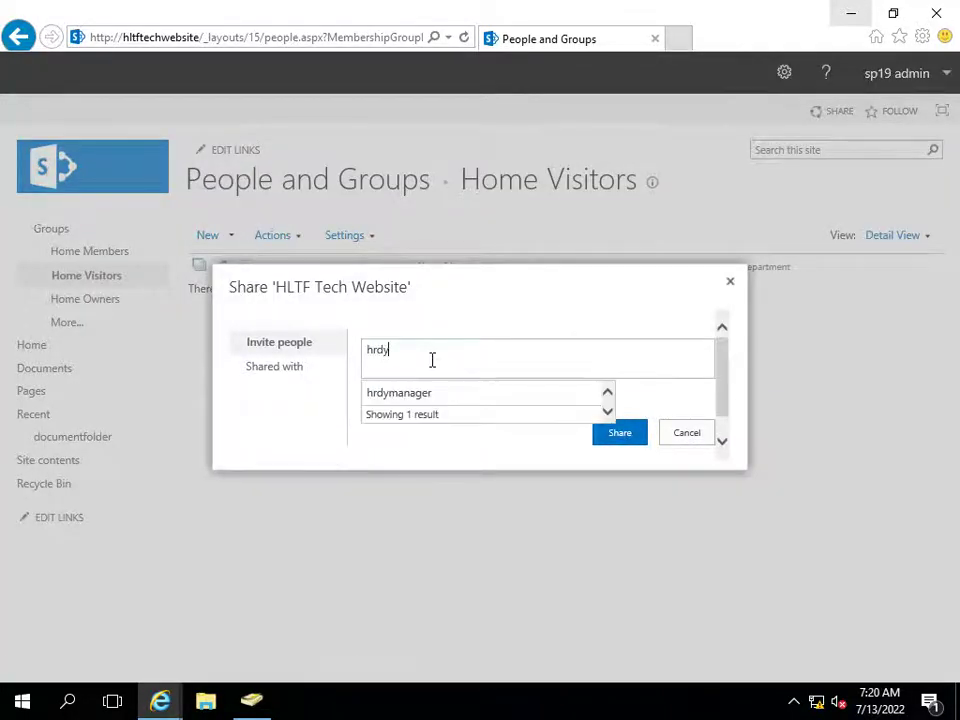
key("Return")
left_click(385, 376)
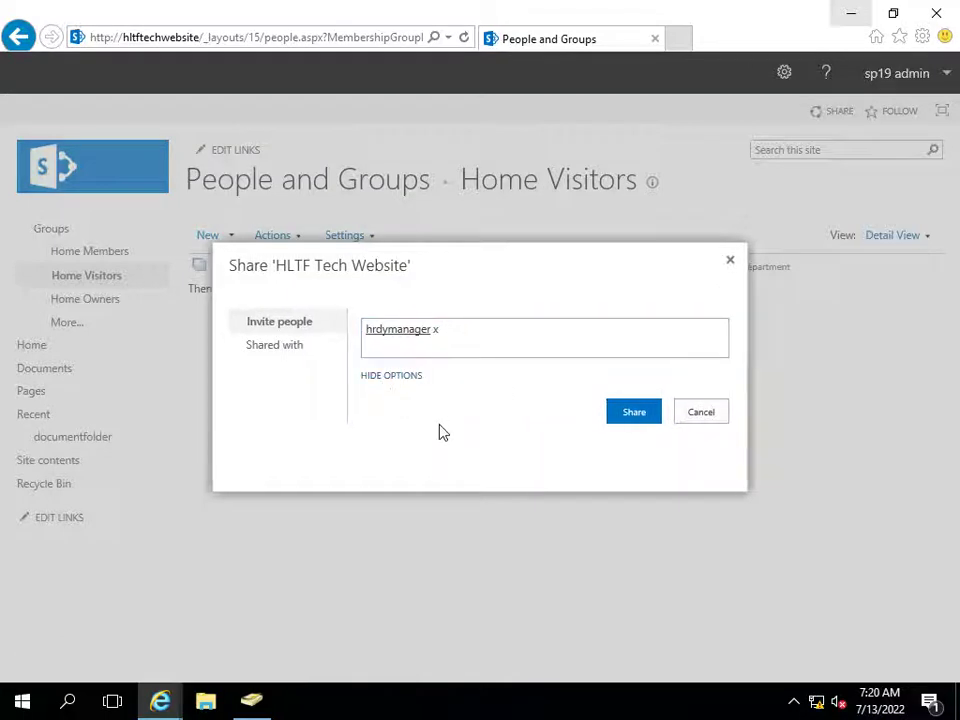
left_click(636, 414)
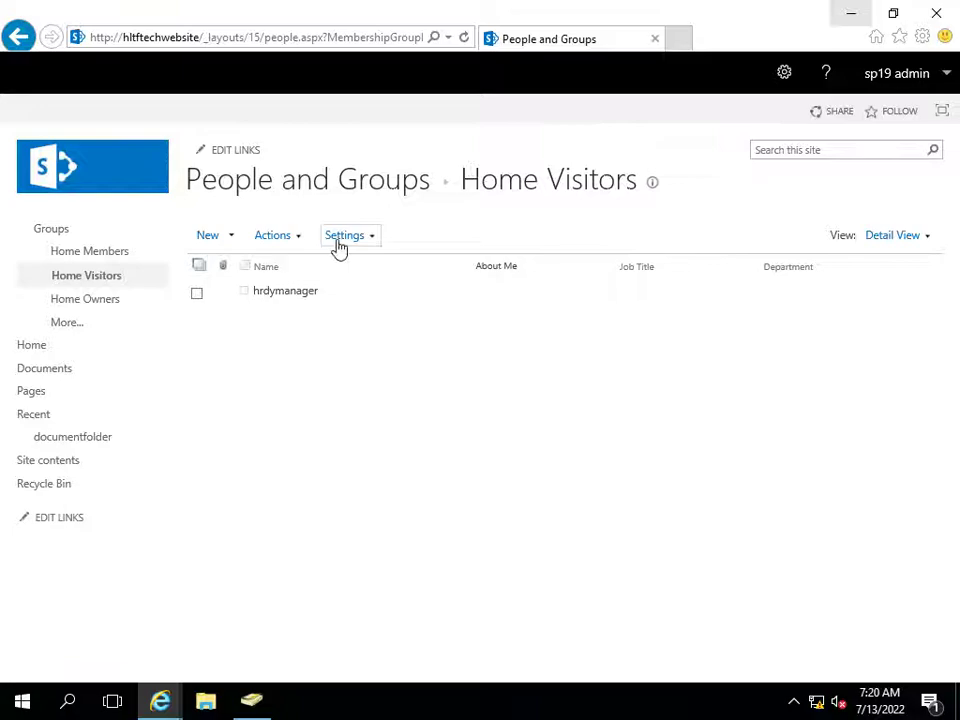
Minimize the admin window and close HR Manager's InPrivate session
left_click(849, 14)
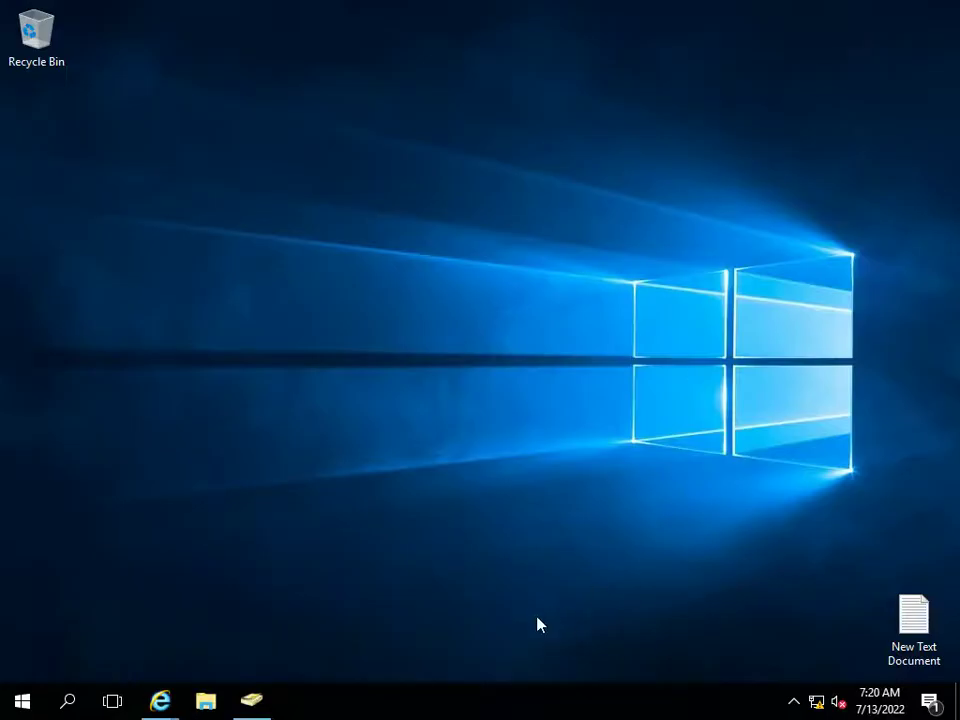
mouse_move(160, 699)
left_click(273, 622)
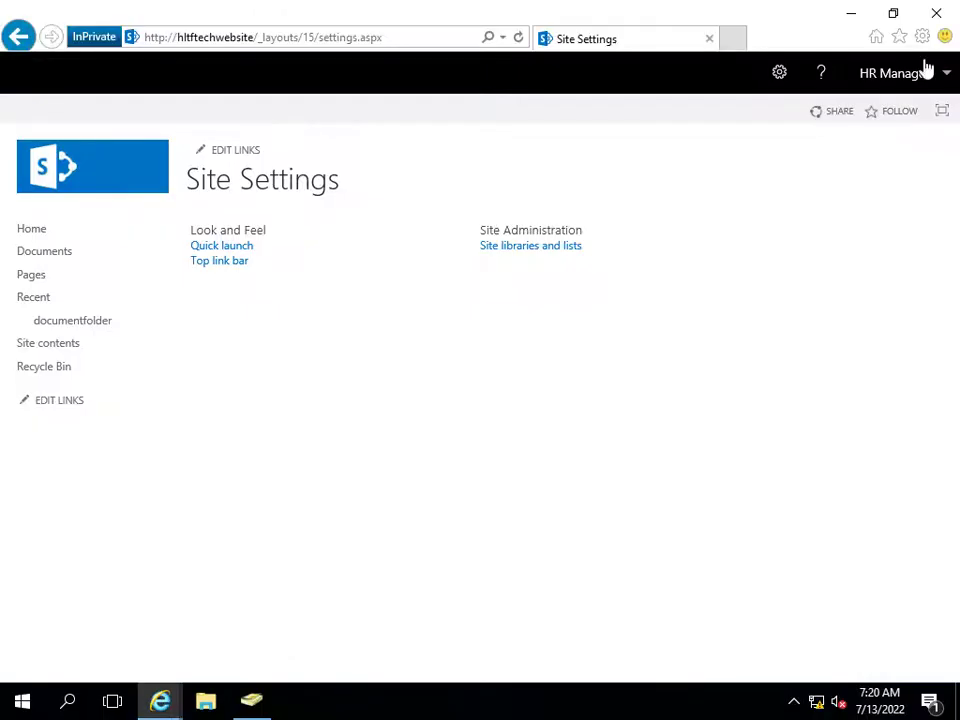
left_click(936, 13)
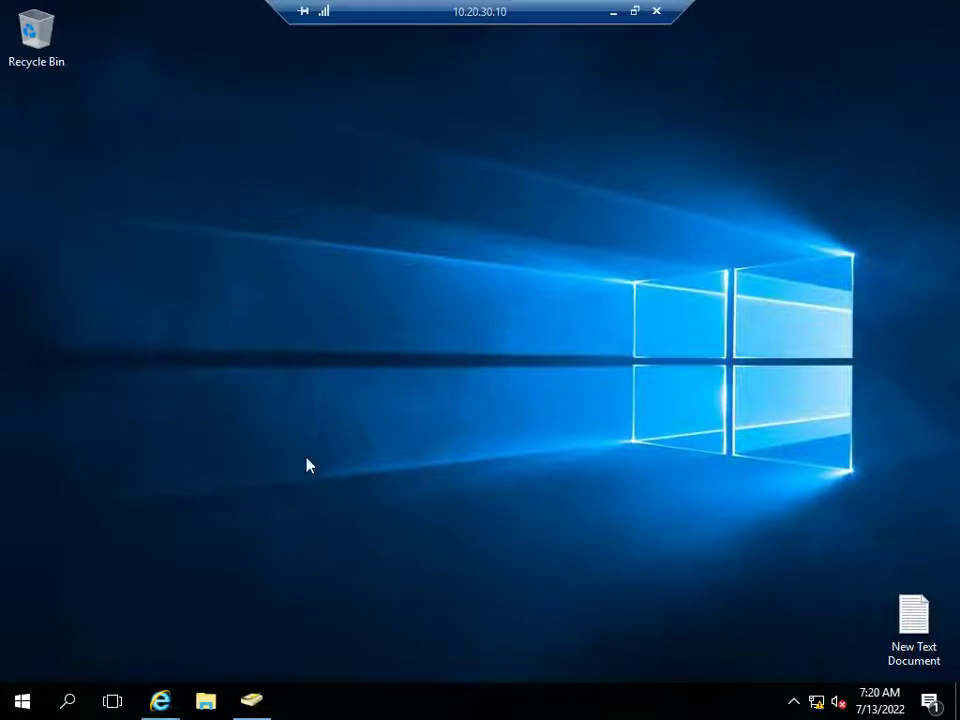
left_click(162, 704)
right_click(162, 704)
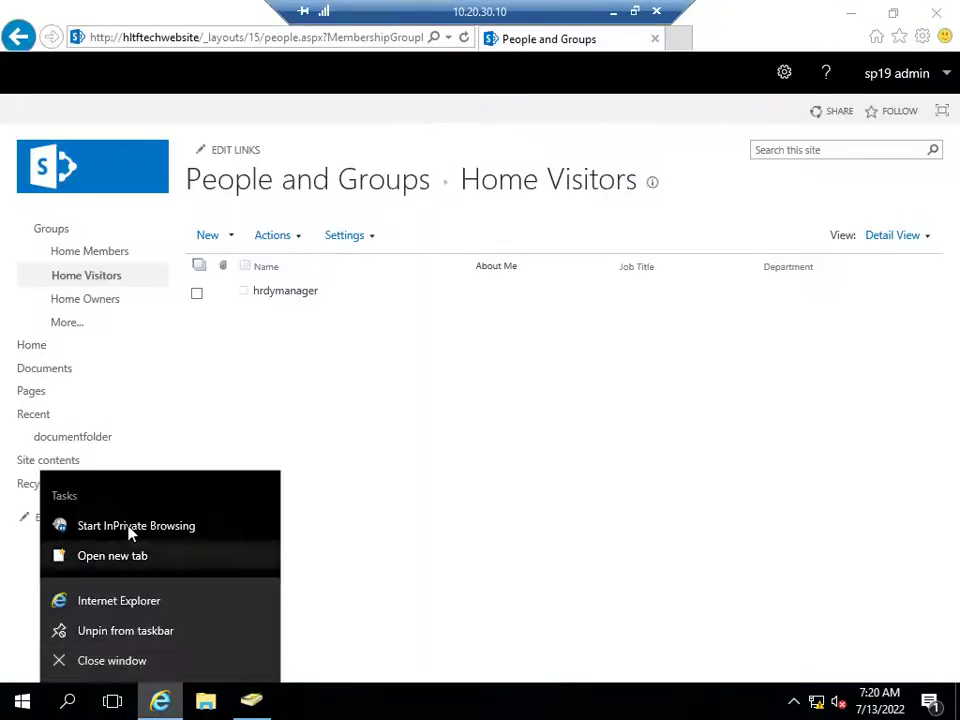
left_click(137, 524)
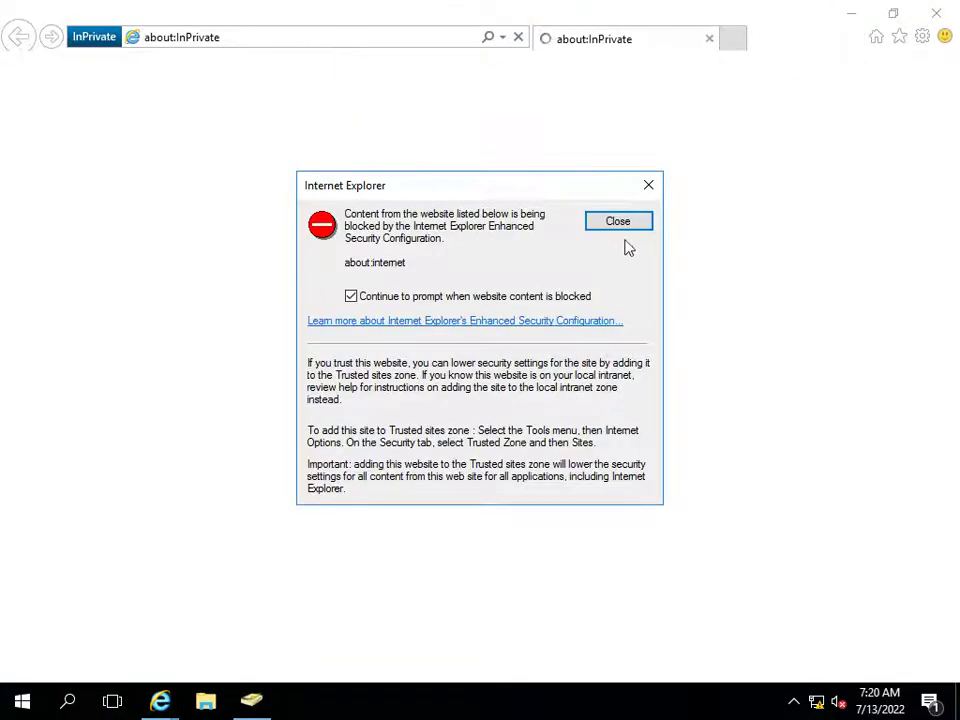
left_click(618, 222)
left_click(365, 41)
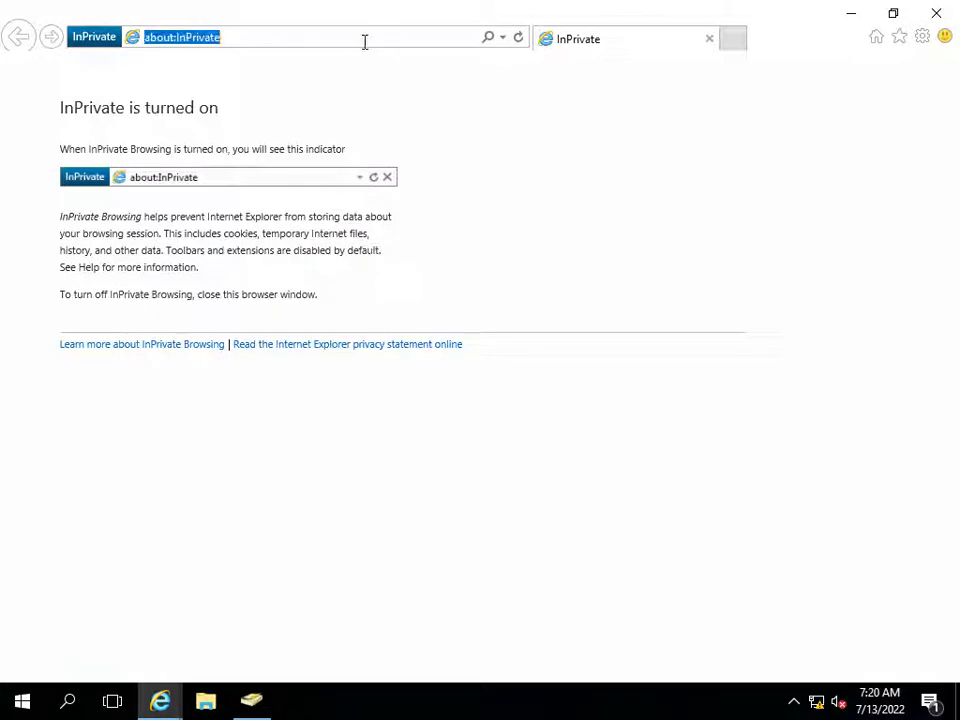
type("h")
key("Down")
key("Return")
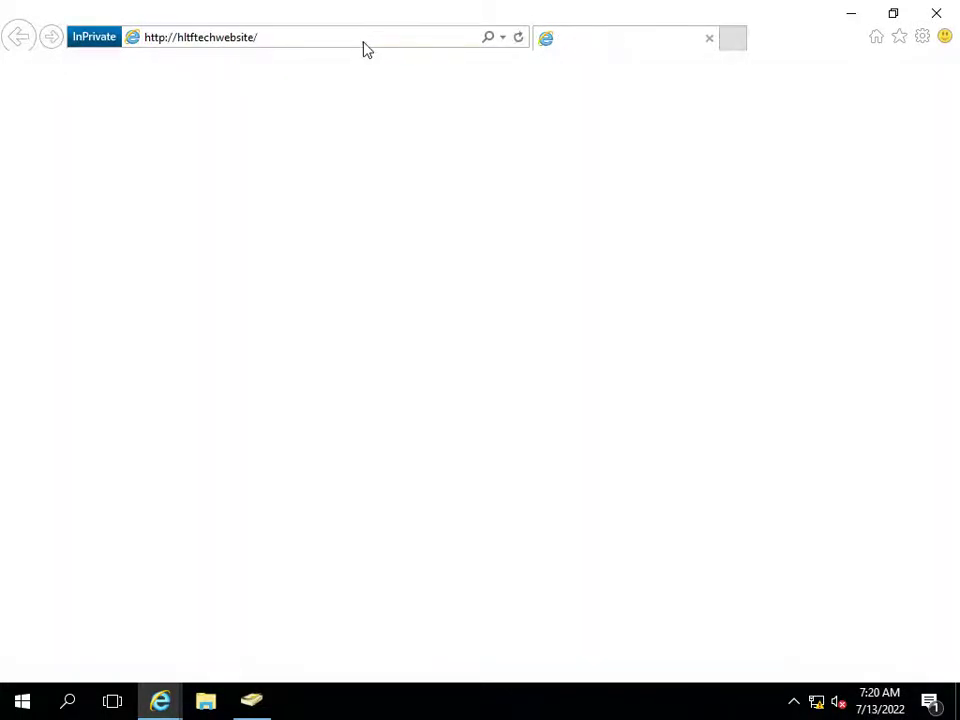
Sign in to the site as hrdymanager with the account password
type("h")
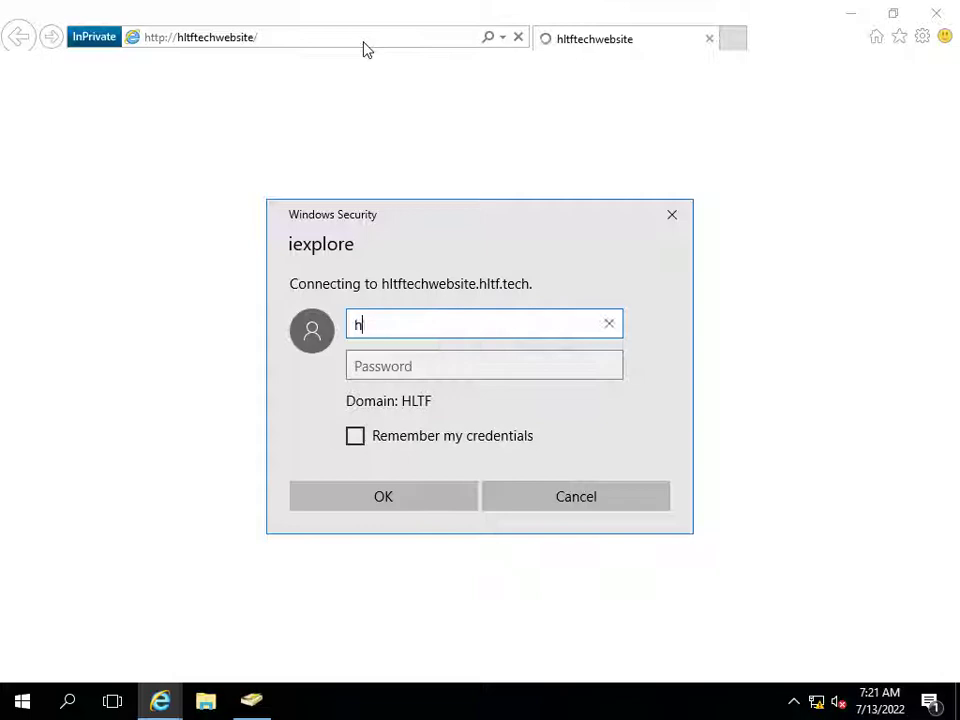
type("rdymanager")
key("Tab")
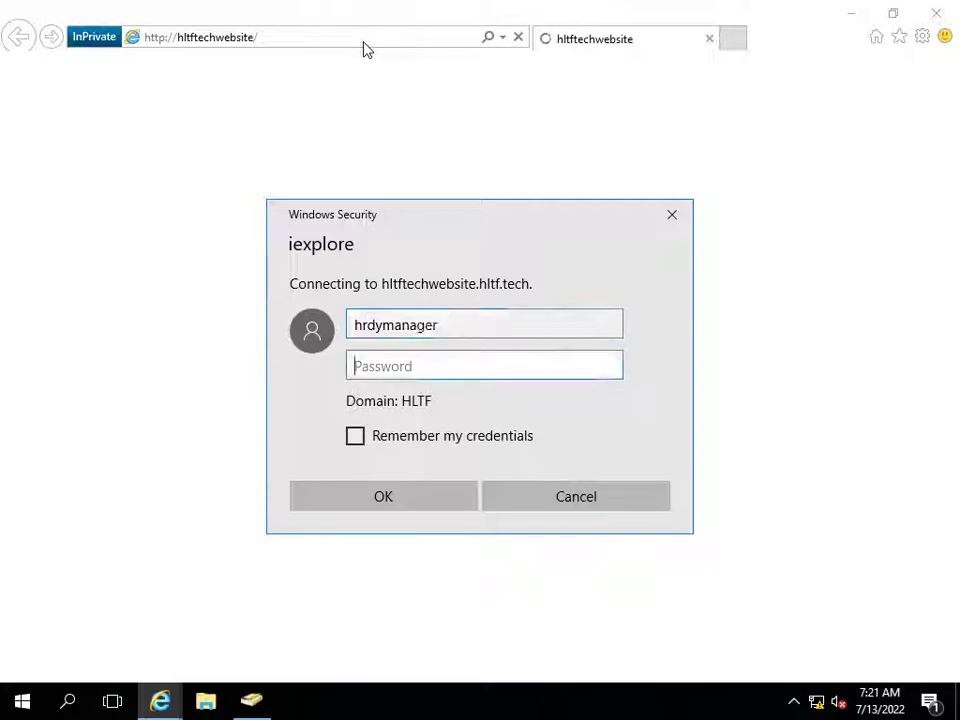
type("**********")
key("Return")
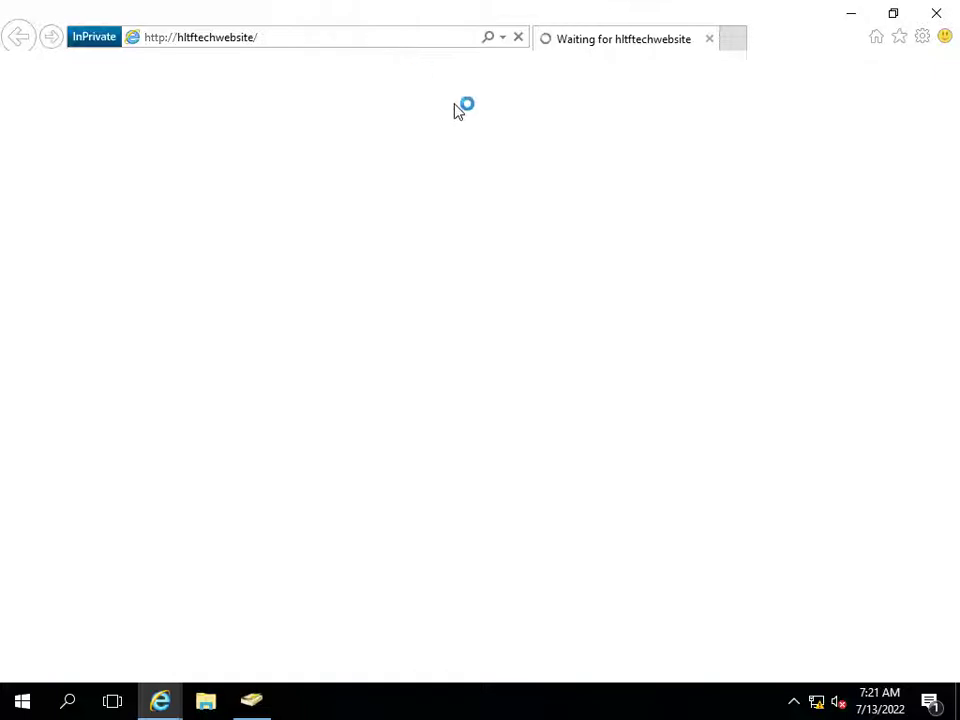
Switch to Active Directory Users and Computers and view the account properties of the hrdymanager user
left_click(251, 700)
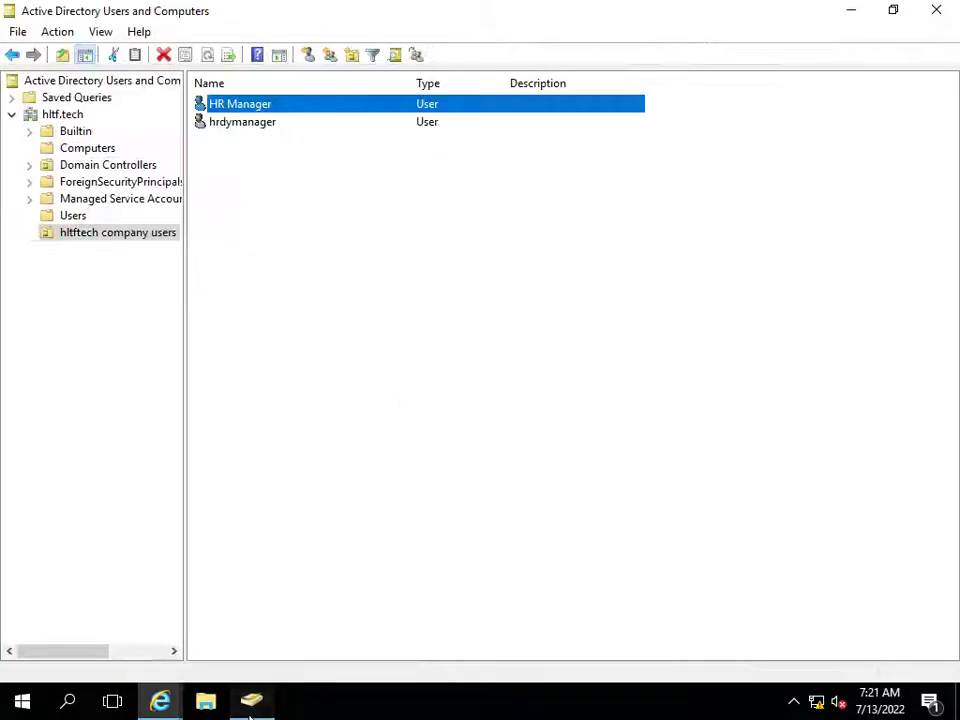
left_click(231, 124)
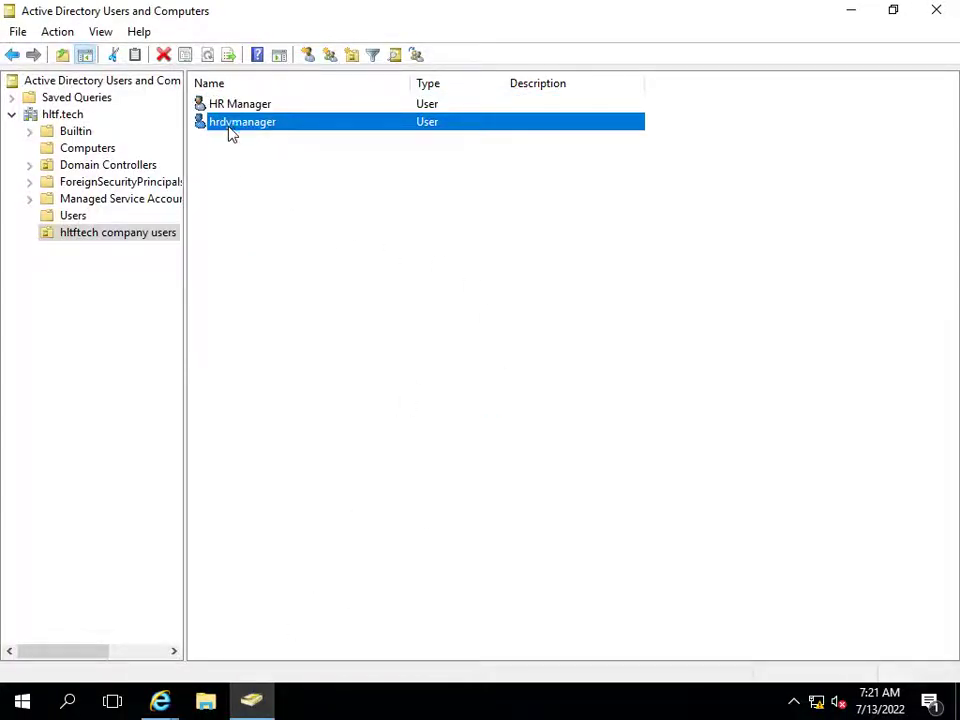
double_click(231, 127)
left_click(437, 167)
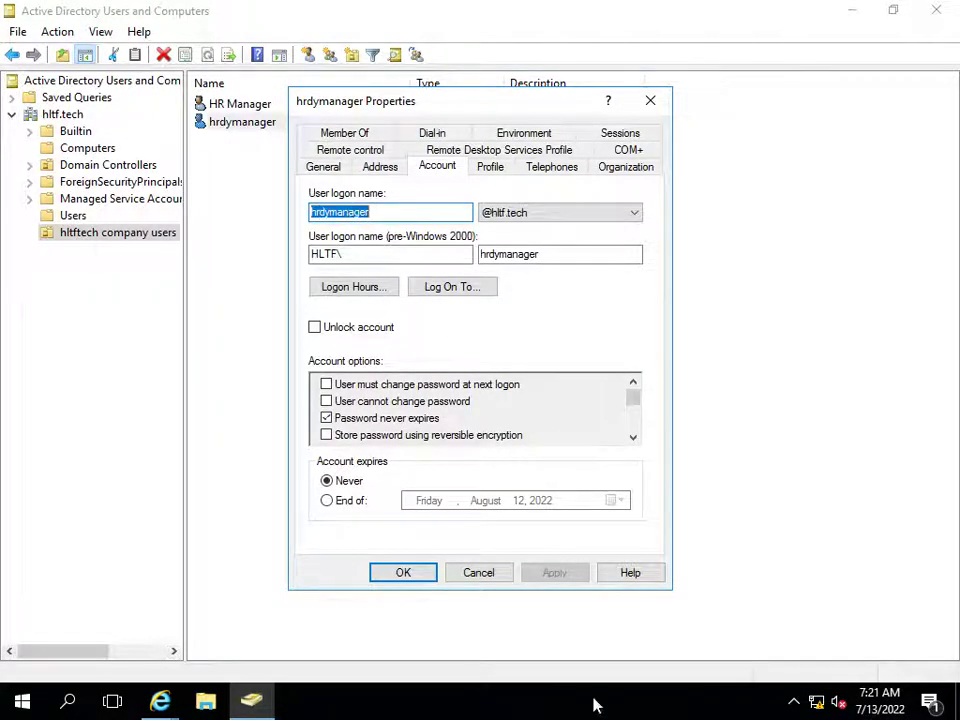
Close the hrdymanager account properties and return to the sp19 admin browser window to open the site's Home page
left_click(497, 577)
left_click(849, 12)
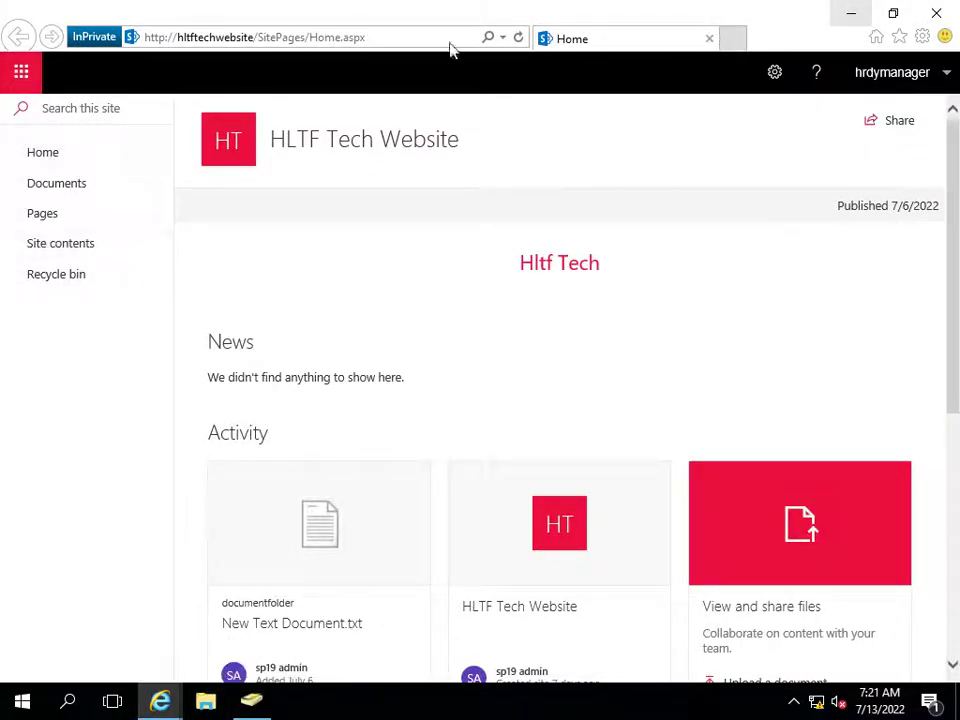
left_click(851, 13)
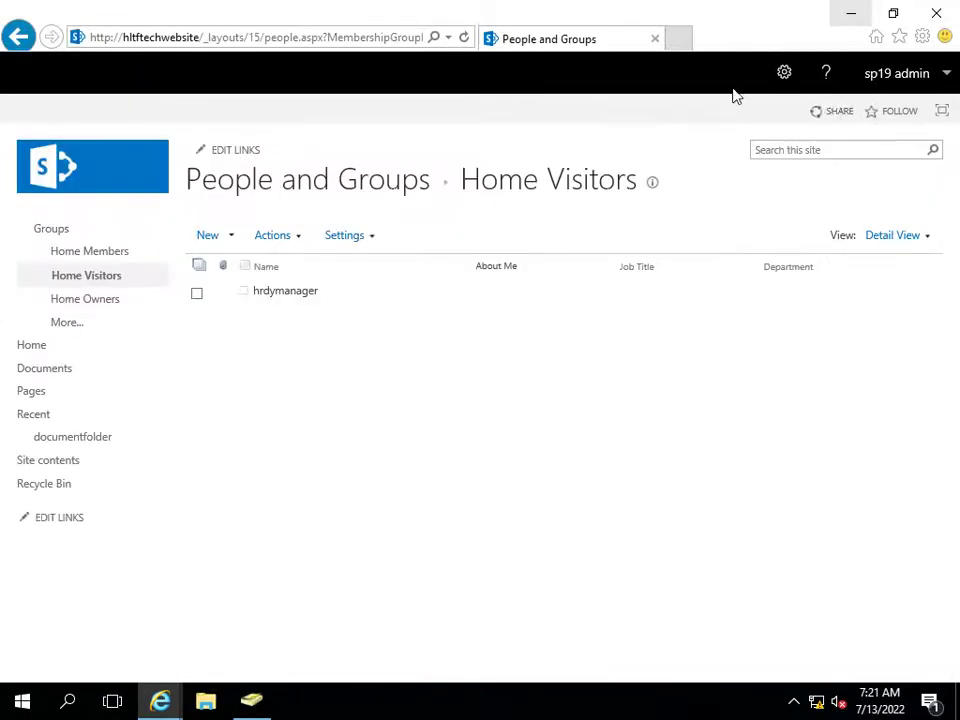
left_click(56, 345)
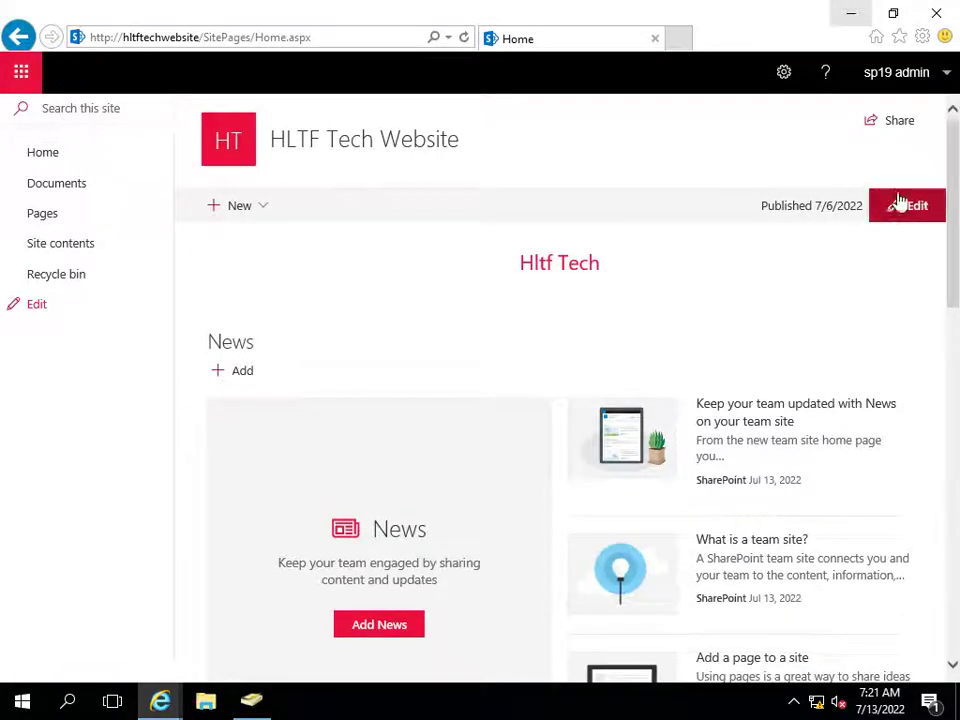
Place the sp19 admin and hrdymanager InPrivate browser windows side by side to compare their Home pages
left_click(892, 13)
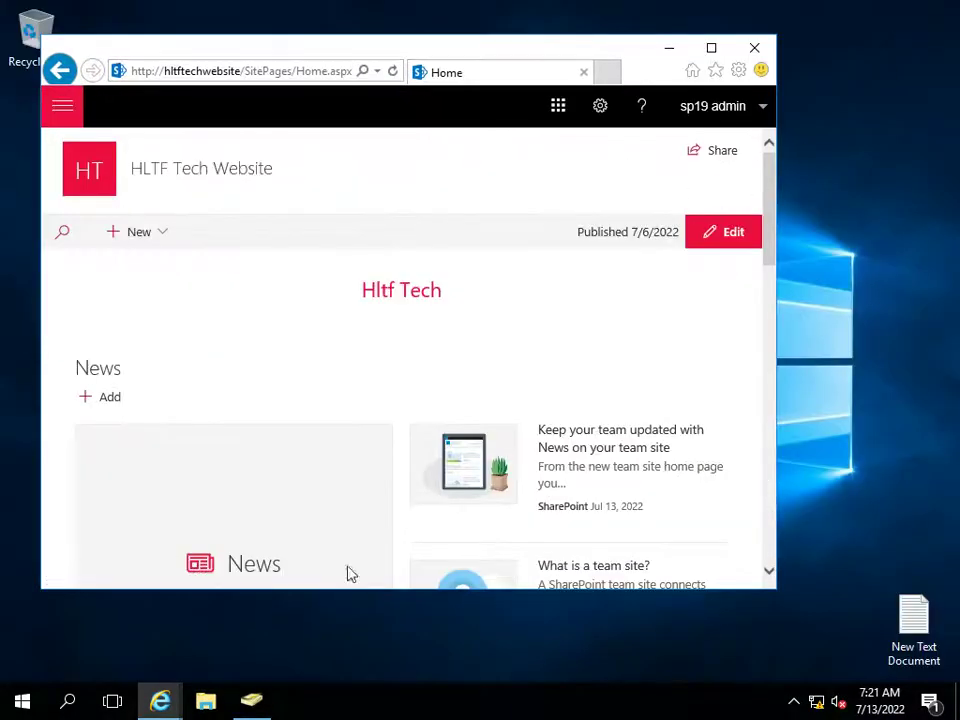
mouse_move(160, 701)
left_click(250, 607)
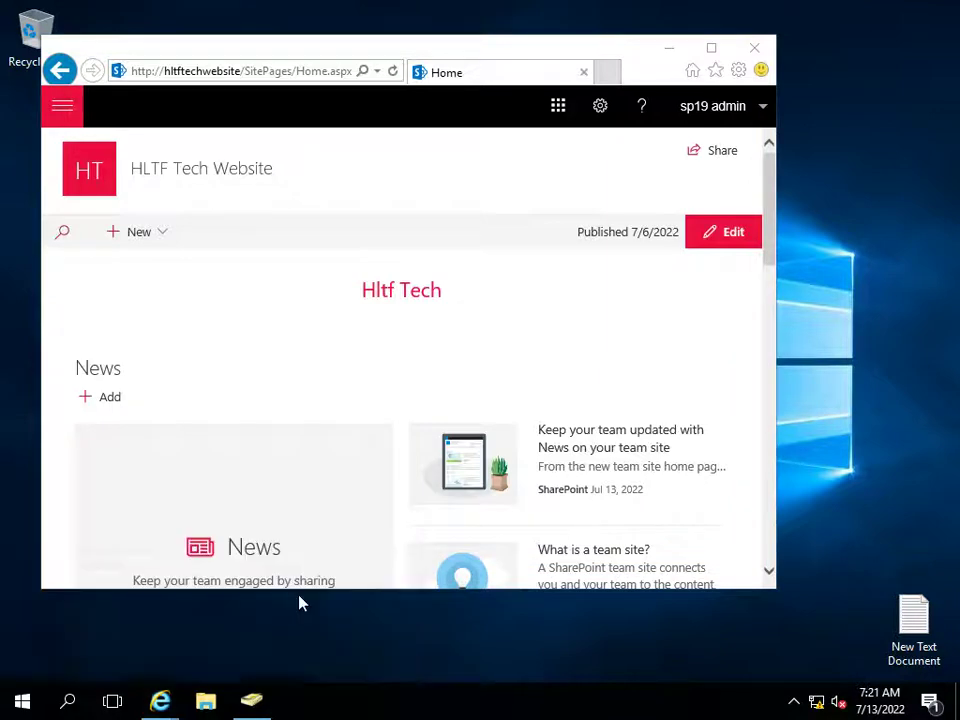
left_click(894, 13)
left_click_drag(558, 77, 889, 215)
left_click_drag(436, 60, 91, 144)
left_click_drag(756, 222, 728, 128)
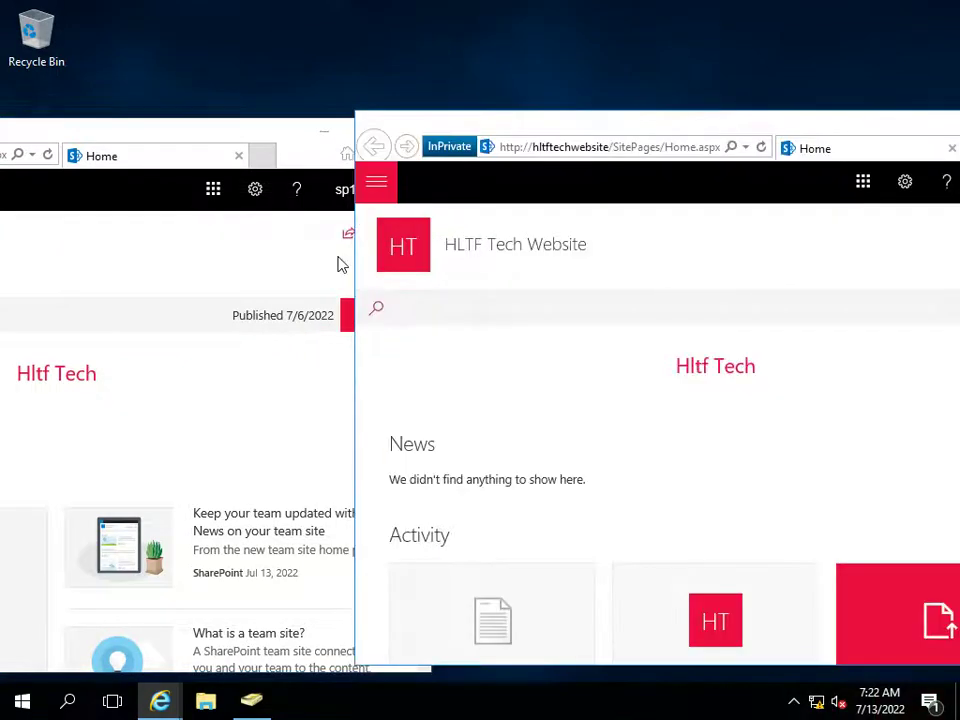
left_click_drag(354, 251, 628, 248)
left_click_drag(781, 133, 559, 124)
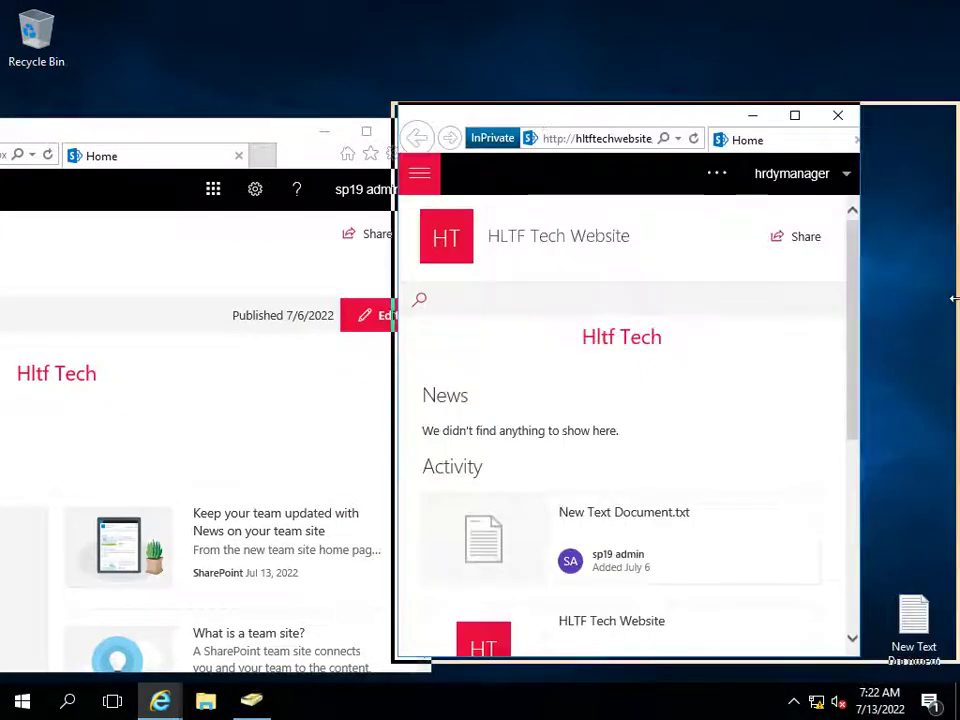
left_click_drag(862, 312, 952, 316)
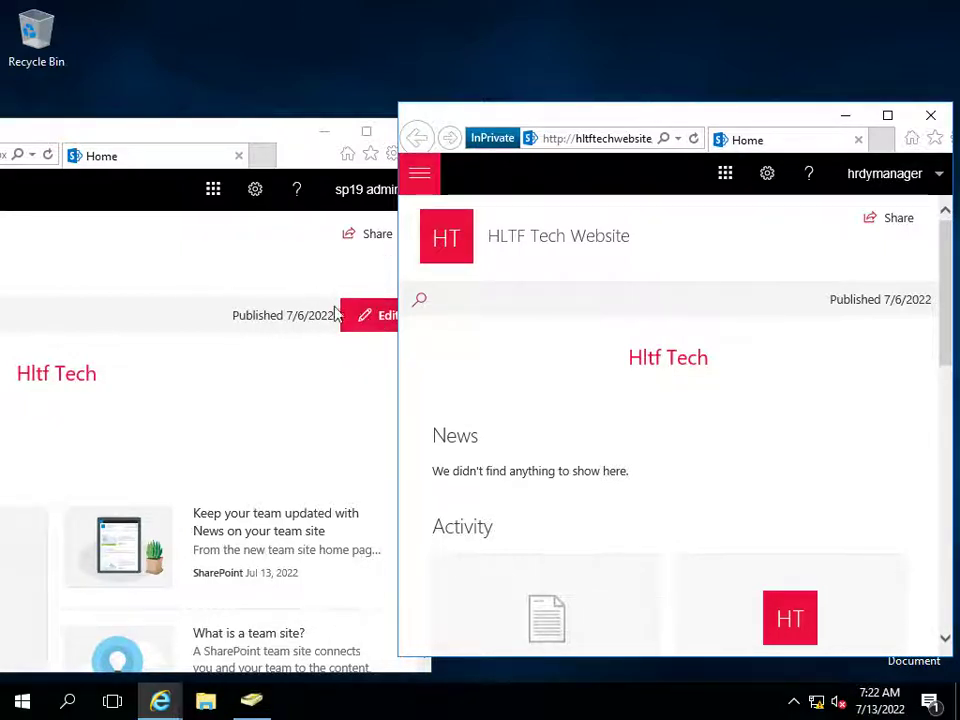
Maximize the sp19 admin window, examine the navigation editing options for the Site contents link, and cancel the edit
double_click(280, 128)
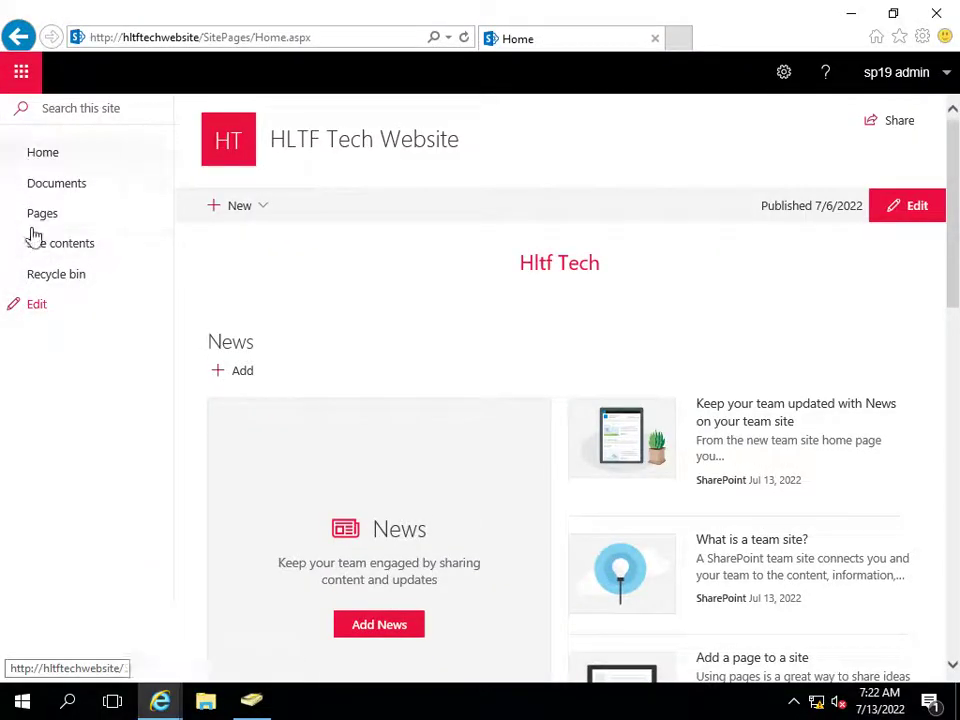
left_click(39, 308)
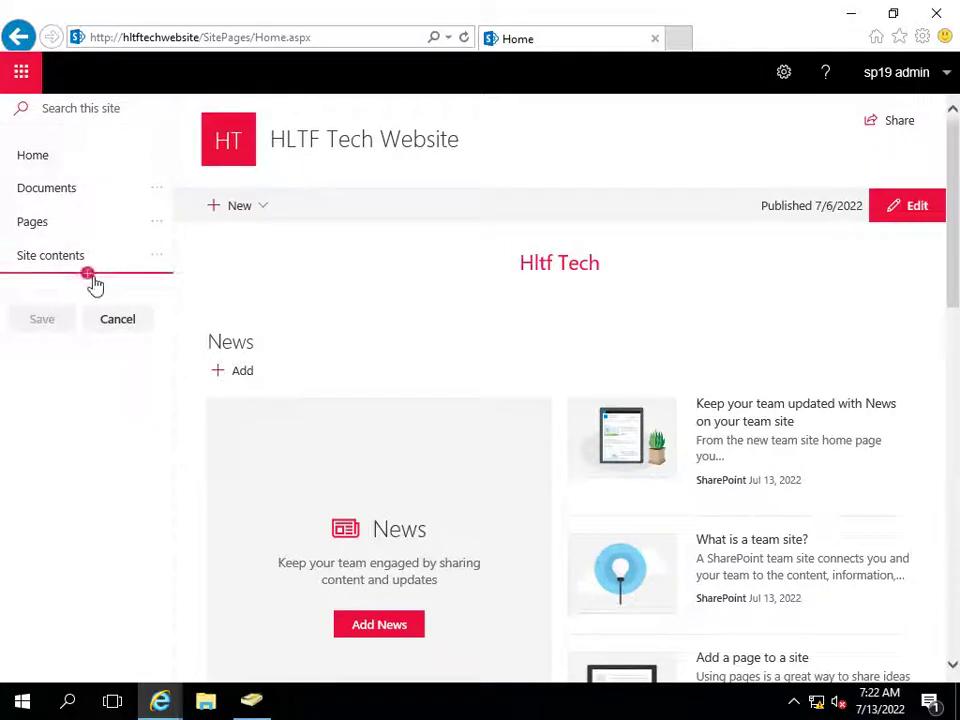
left_click(99, 272)
left_click(391, 366)
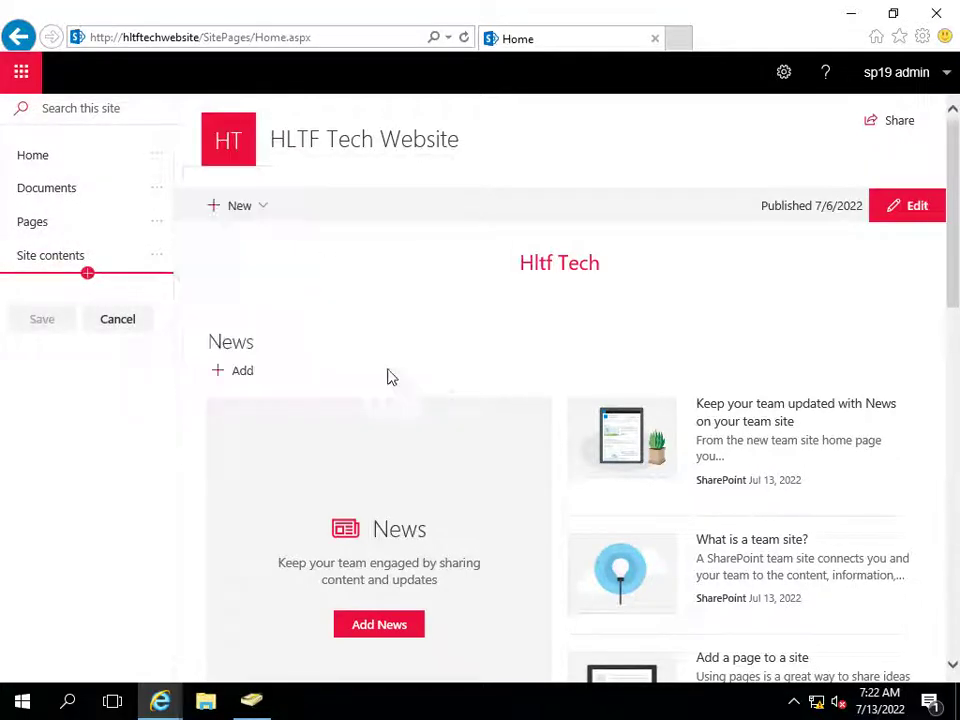
left_click(163, 259)
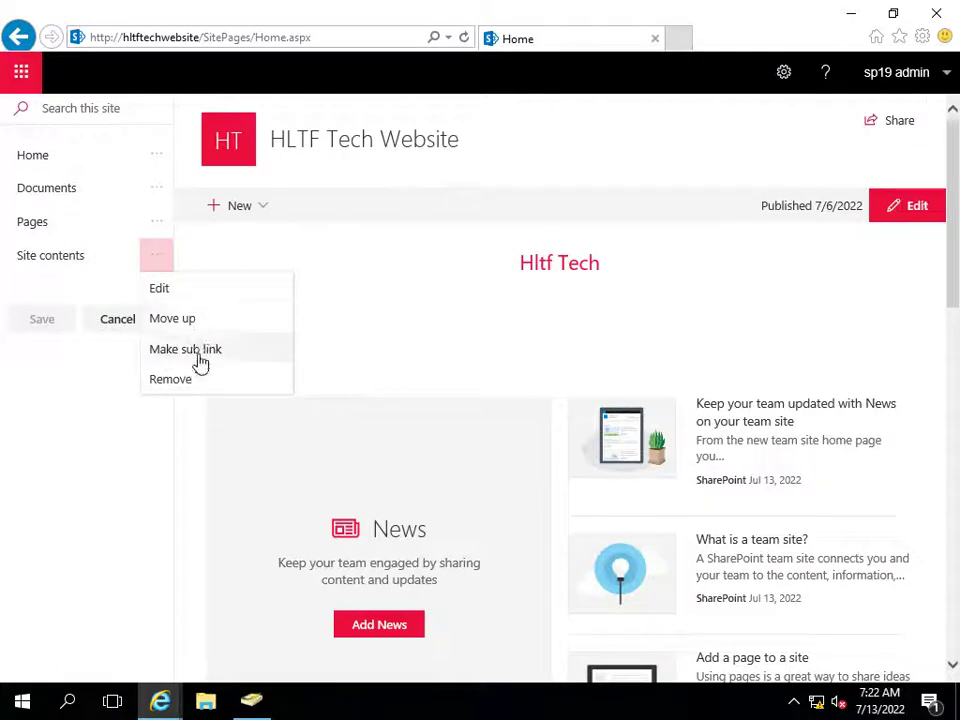
left_click(104, 328)
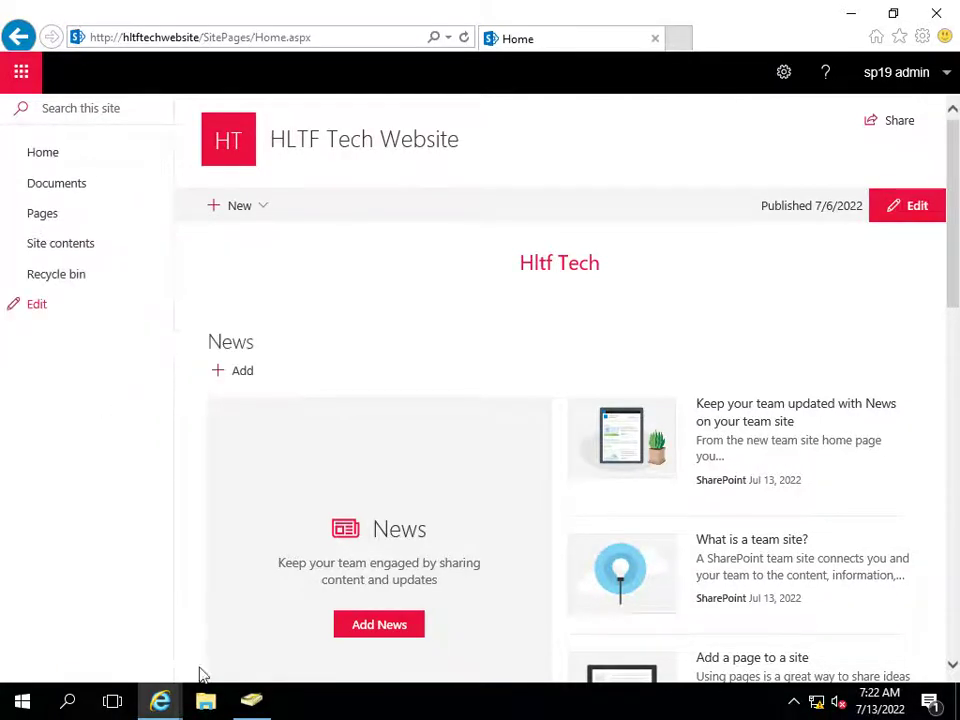
Switch to the hrdymanager InPrivate window, maximize it, and open the Documents library from Site contents in a new tab
mouse_move(171, 708)
left_click(296, 598)
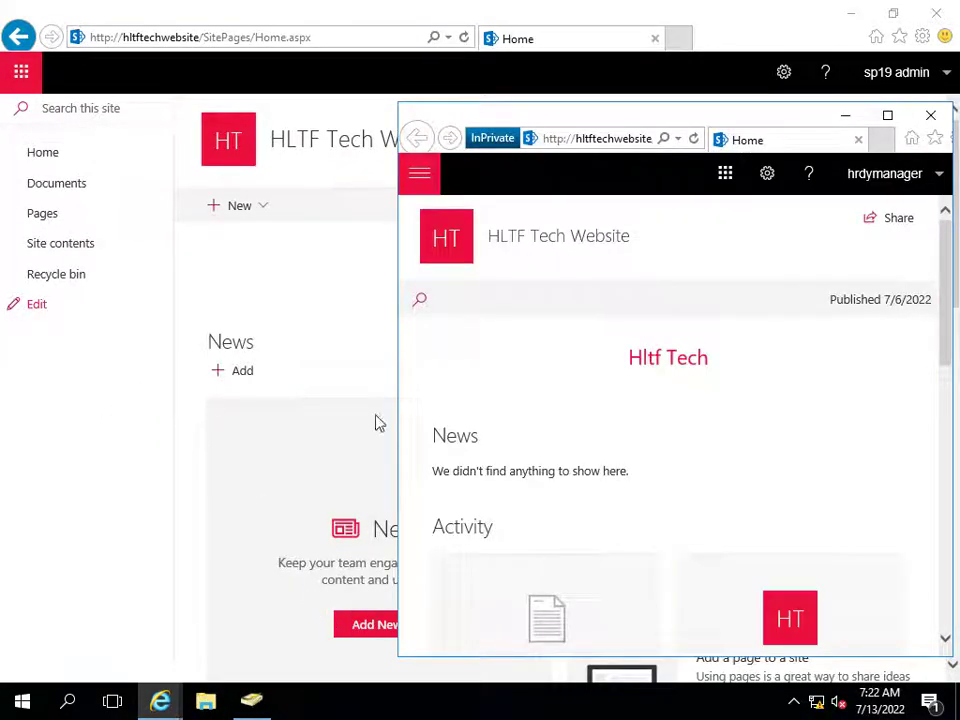
left_click(887, 115)
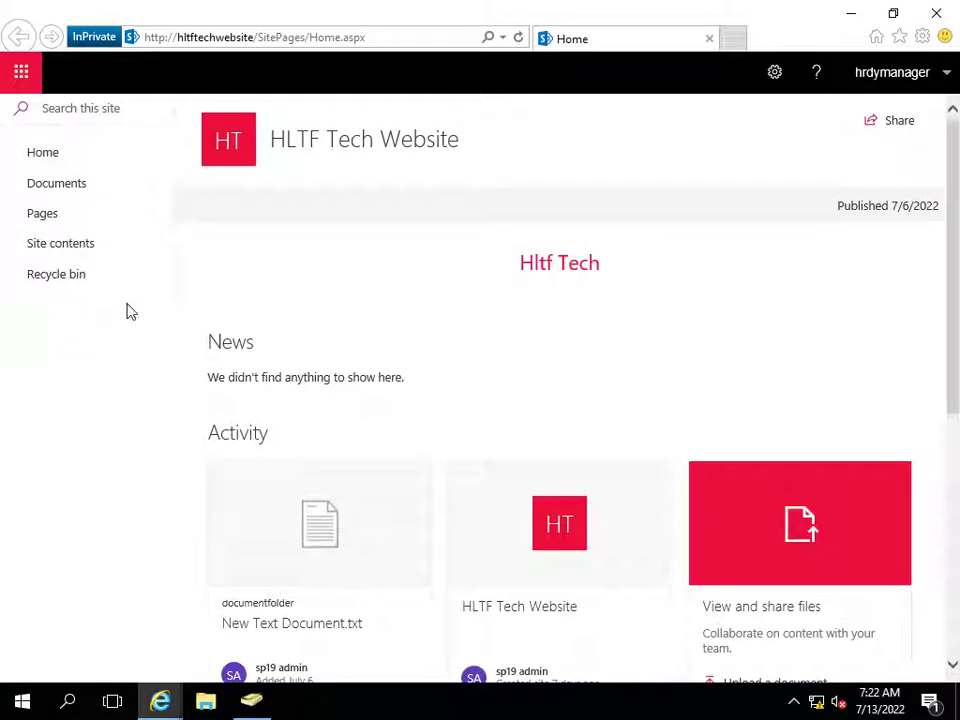
left_click(774, 72)
left_click(738, 120)
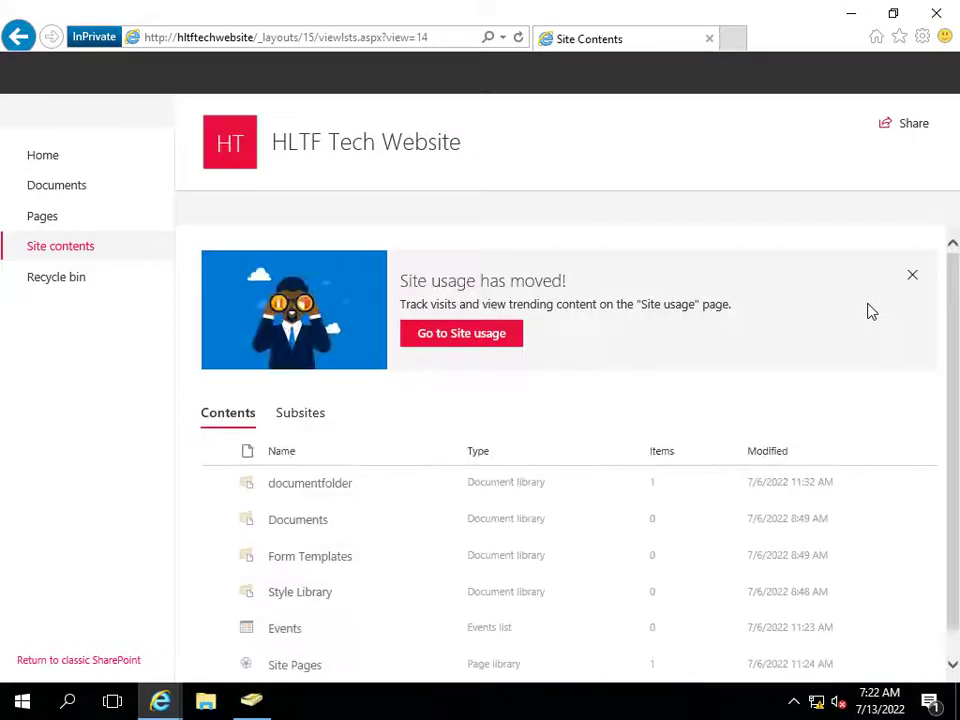
scroll(240, 400, "down", 1)
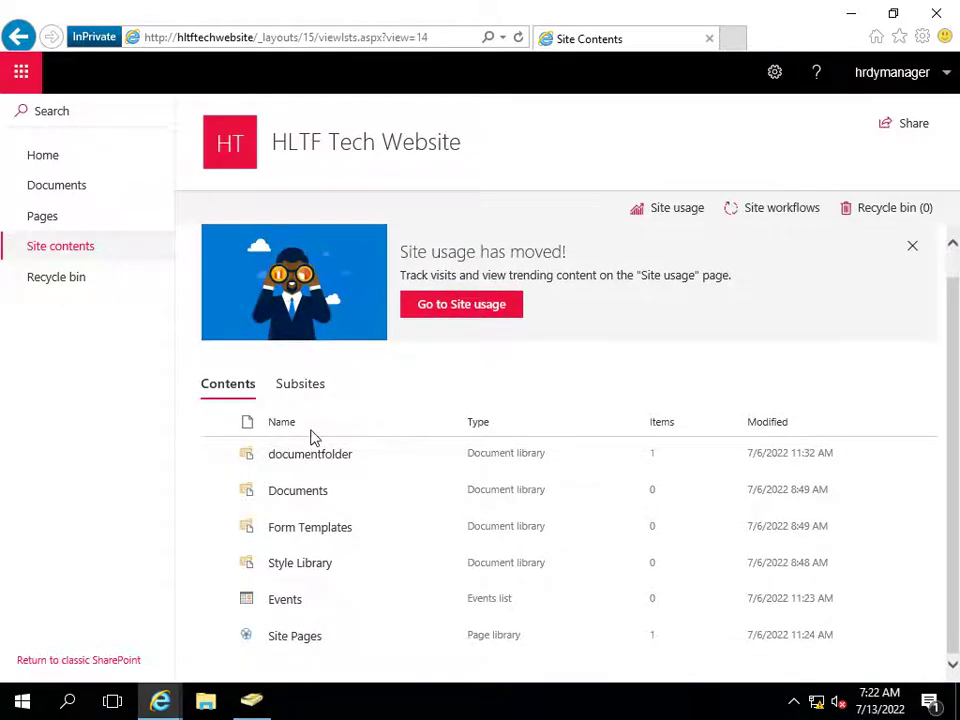
middle_click(300, 491)
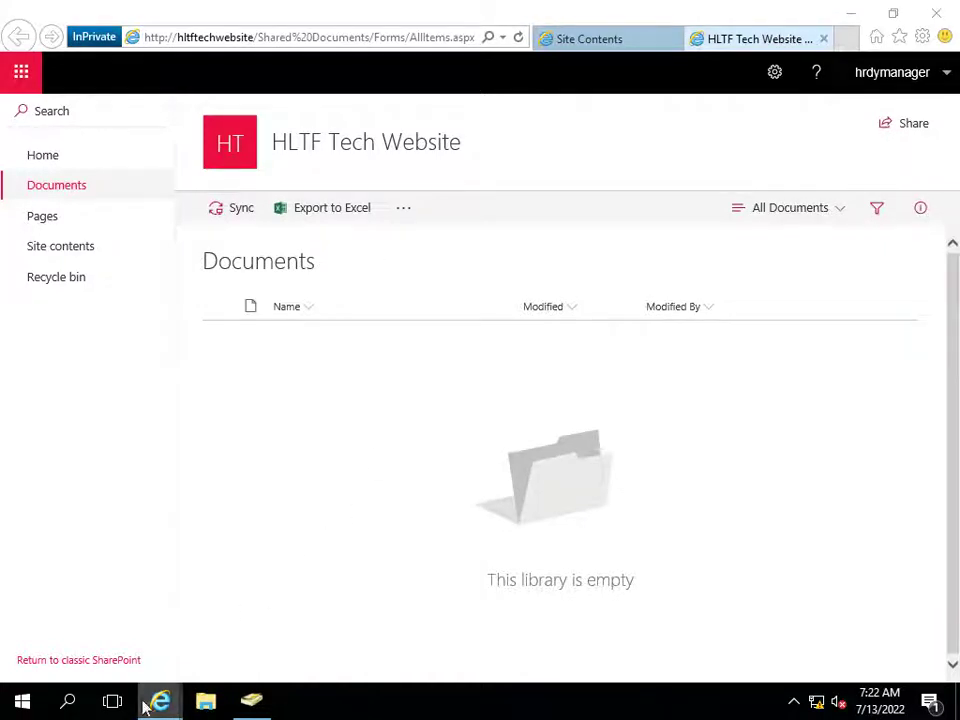
In the sp19 admin window, open the Documents library from Site contents and examine its additional commands
mouse_move(160, 700)
left_click(153, 622)
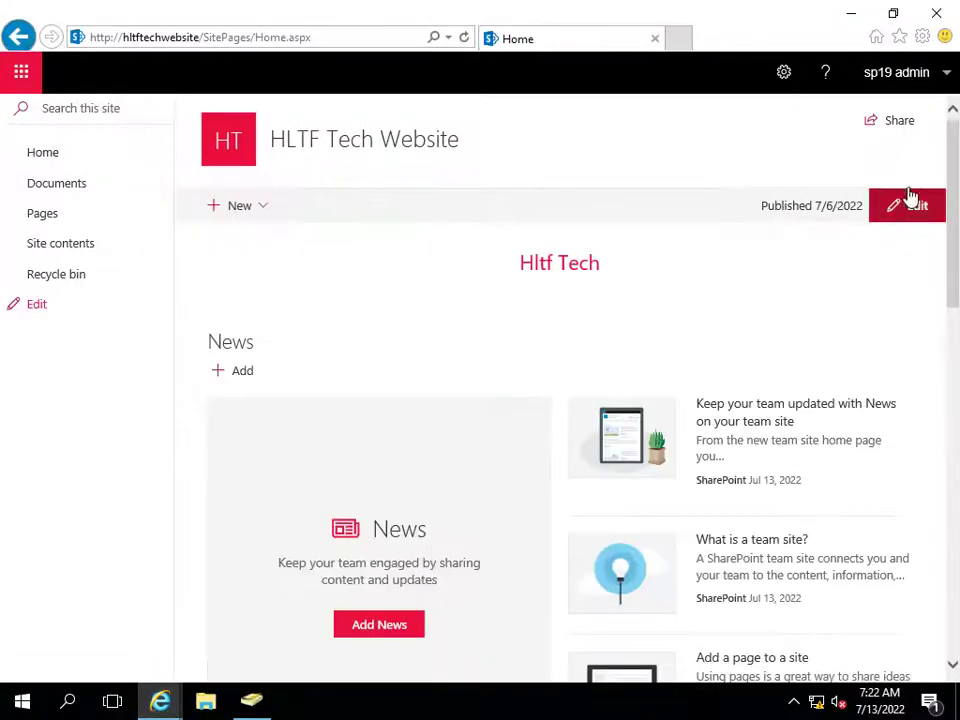
left_click(790, 82)
left_click(752, 180)
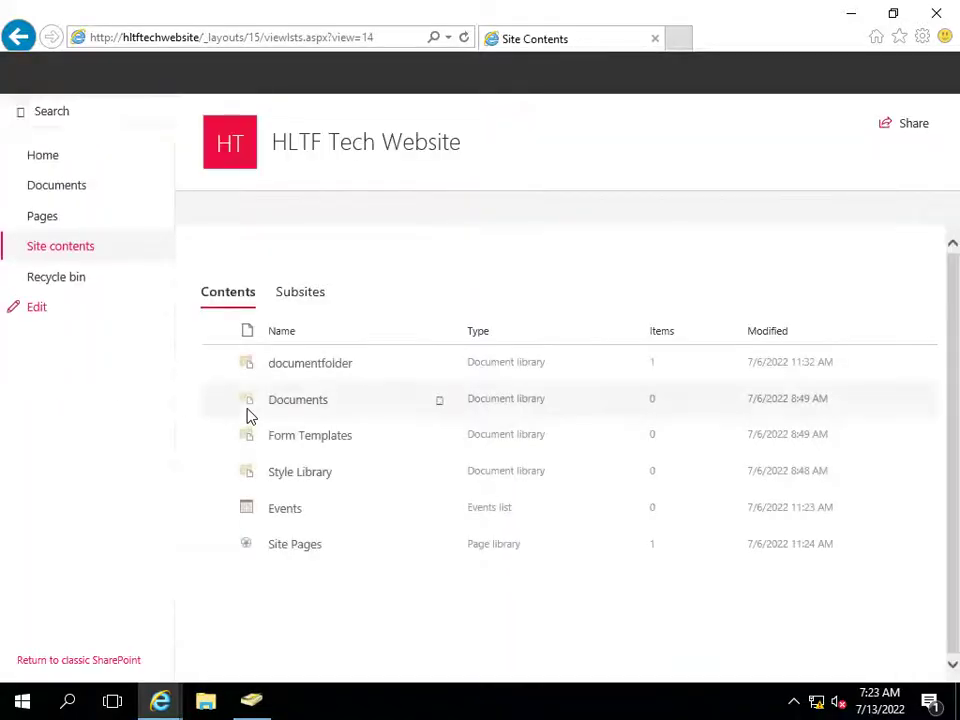
left_click(312, 401)
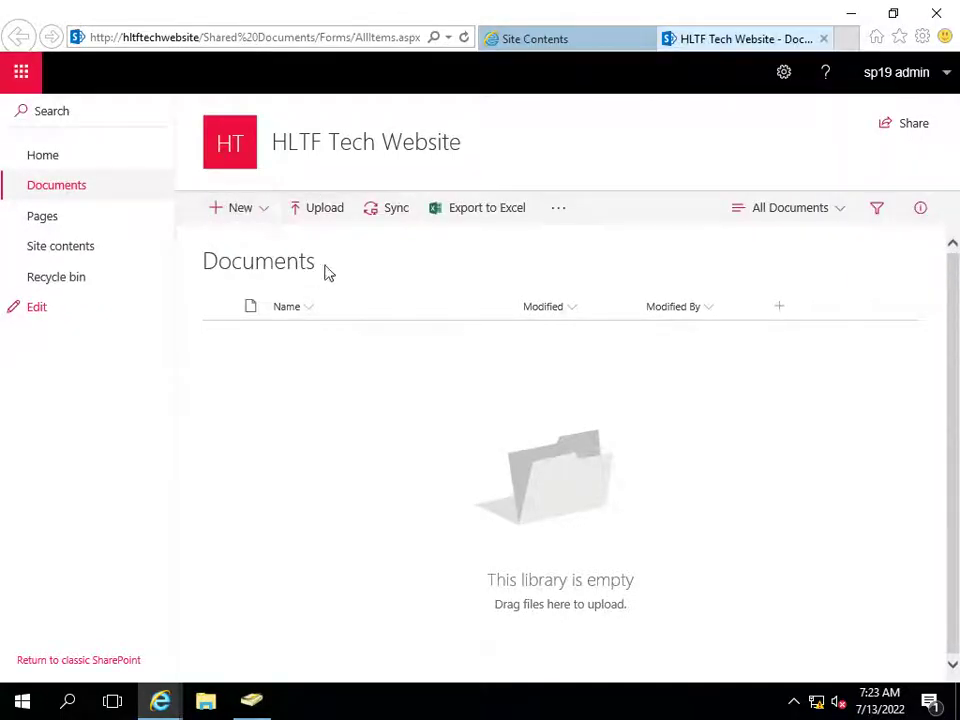
left_click(558, 208)
left_click(324, 381)
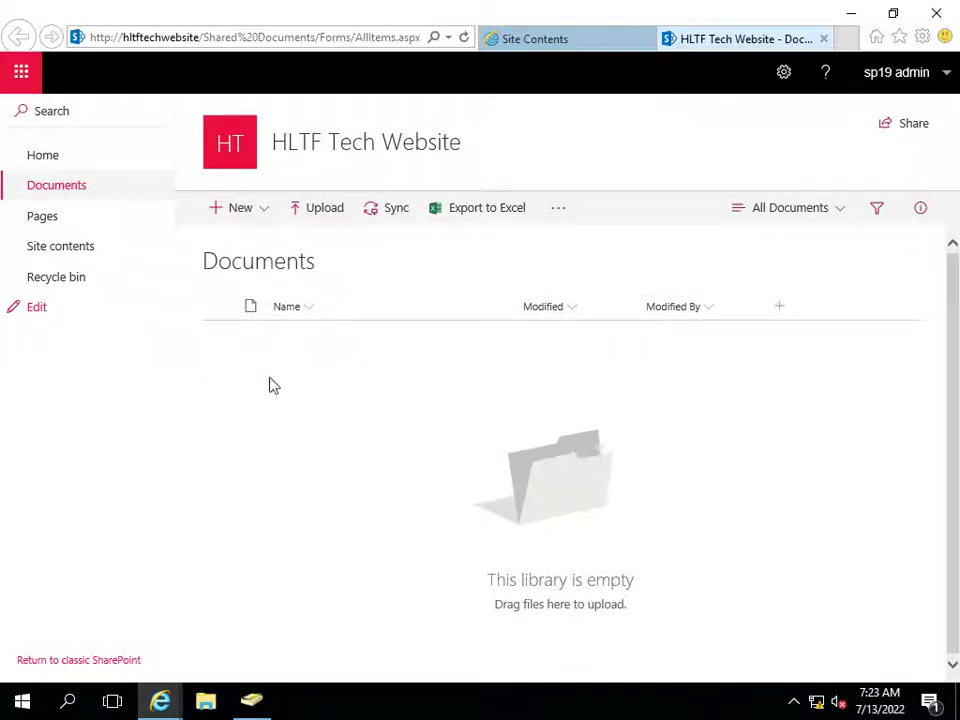
Return to the hrdymanager session, open the Pages library and examine the additional commands available for Home.aspx
mouse_move(160, 700)
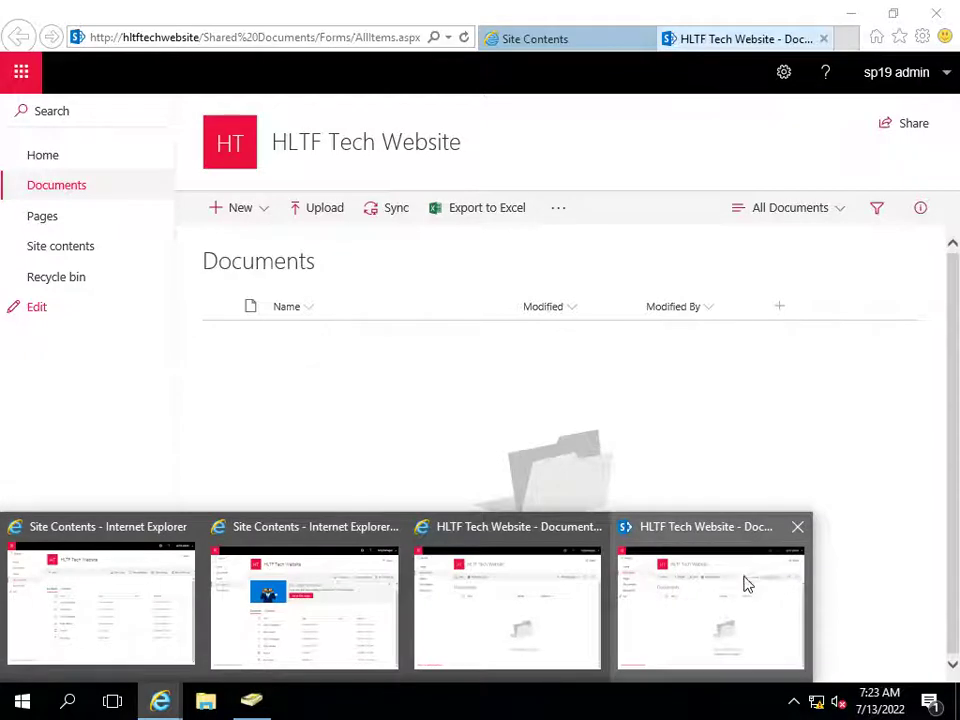
left_click(851, 13)
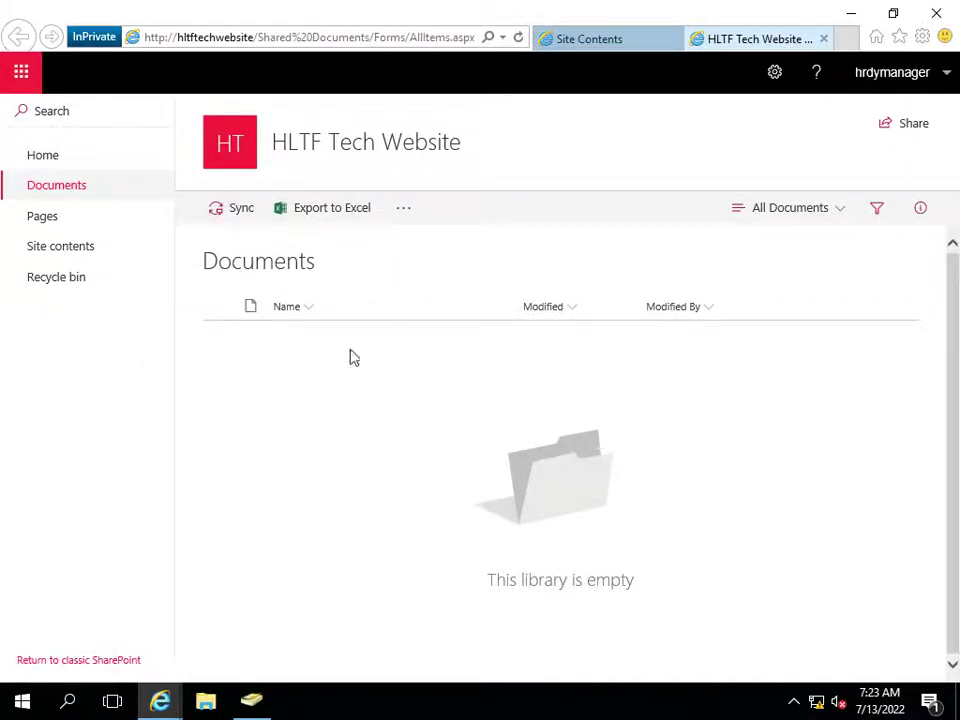
left_click(69, 223)
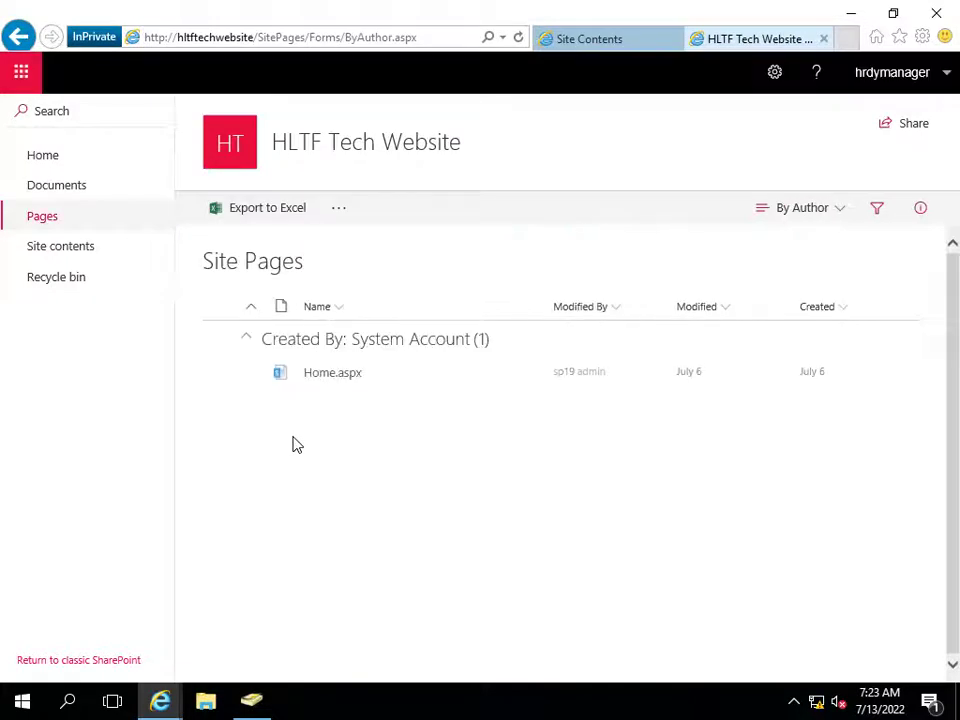
left_click(220, 373)
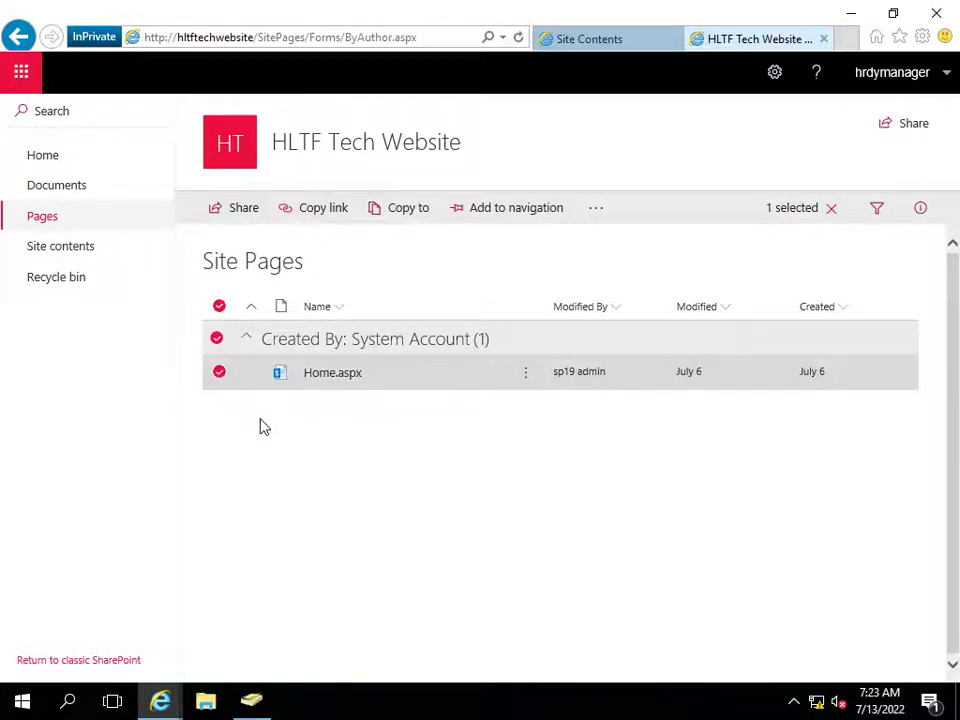
left_click(610, 220)
left_click(652, 518)
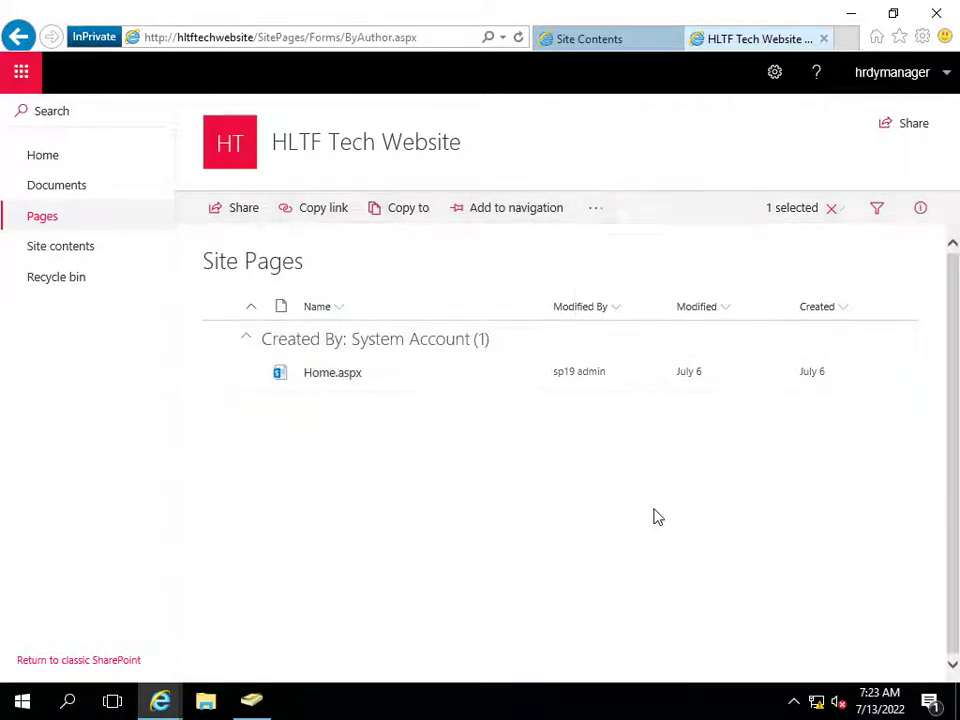
Review the site permissions and the available site settings options in the hrdymanager session
left_click(777, 90)
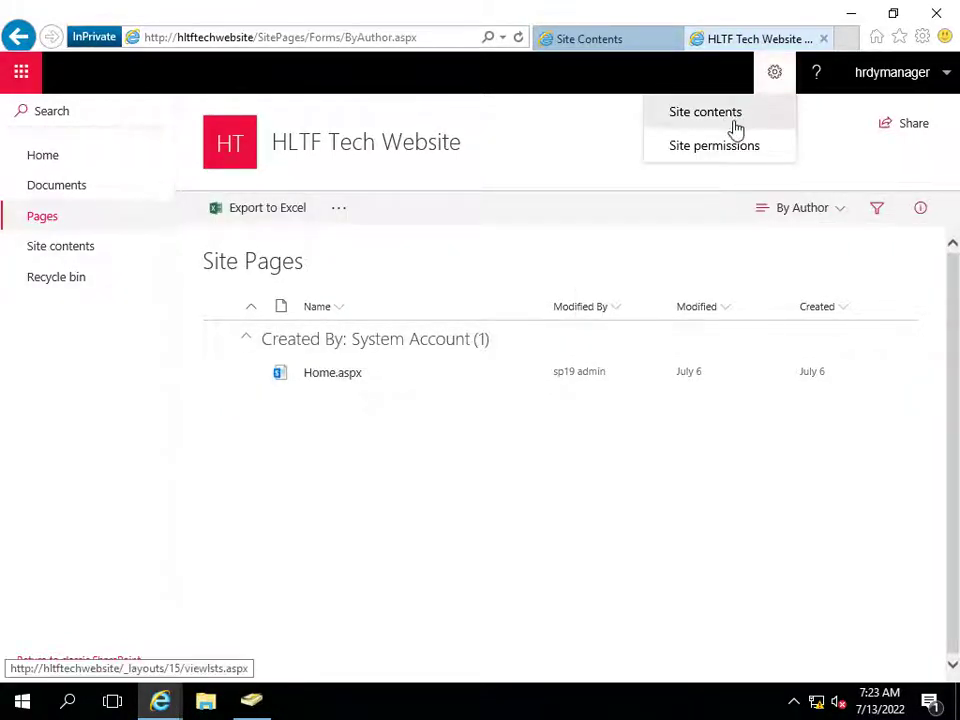
left_click(733, 148)
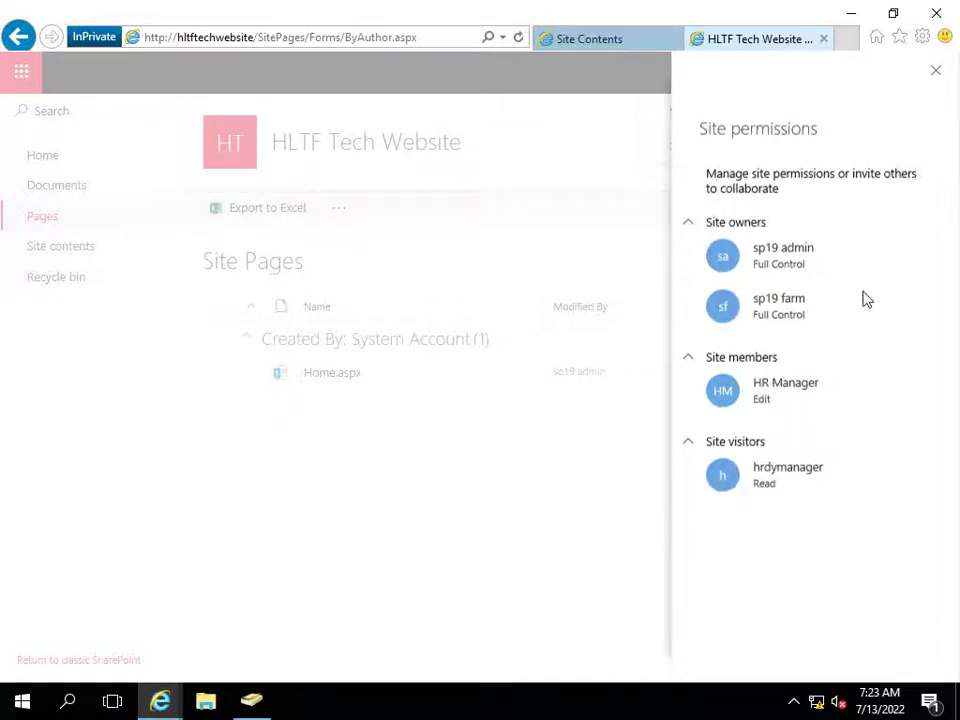
left_click(935, 72)
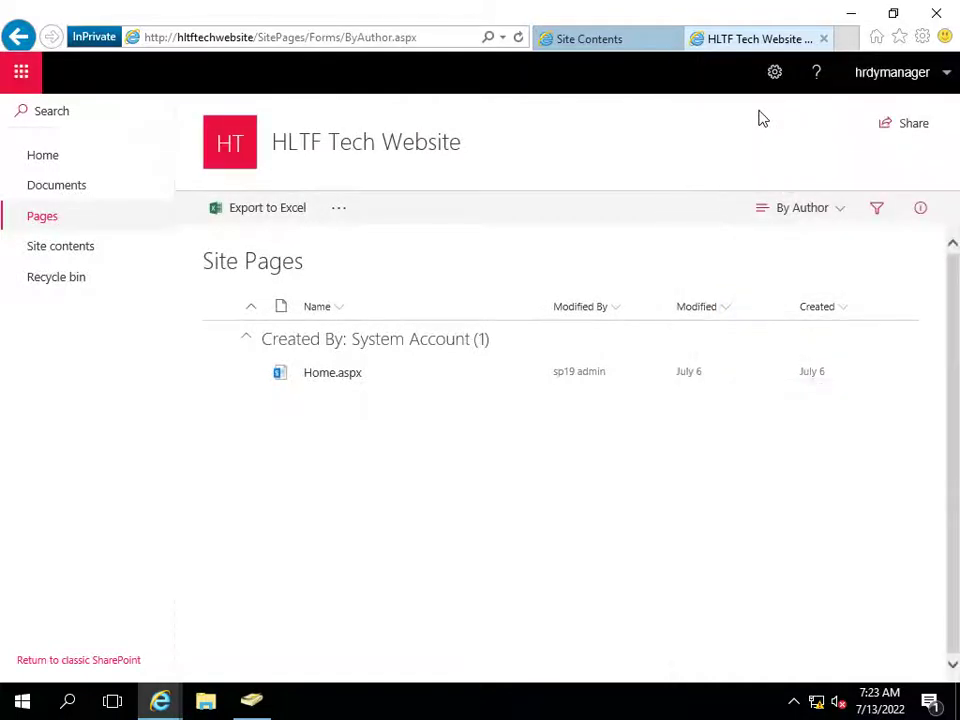
left_click(776, 74)
left_click(258, 335)
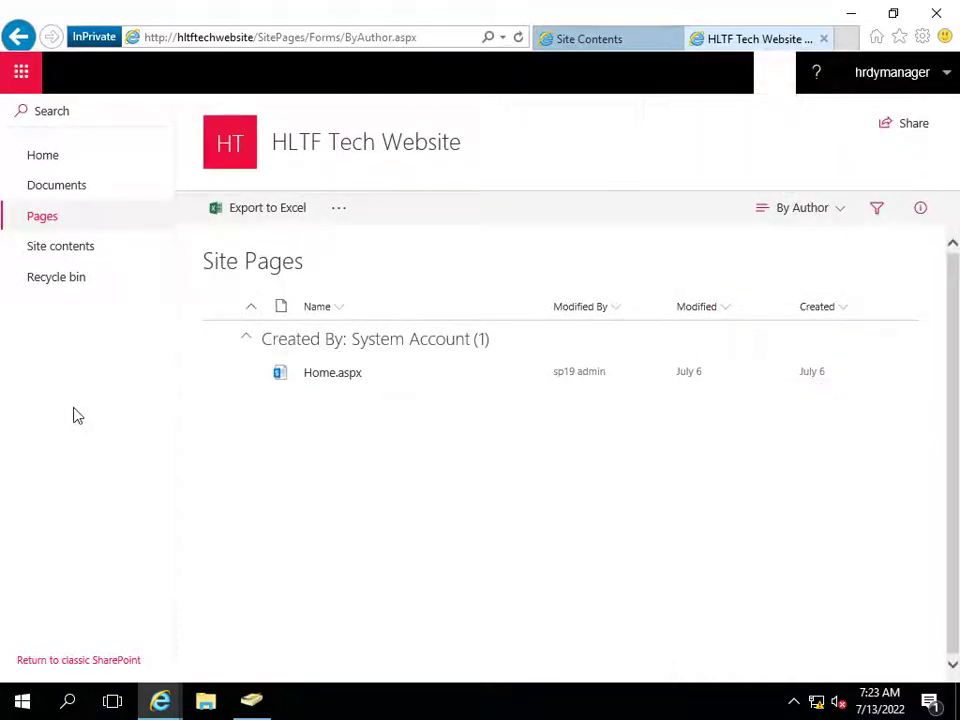
In the sp19 admin window, open the full Site Settings page from Site information, and minimize the window after viewing it
left_click(850, 15)
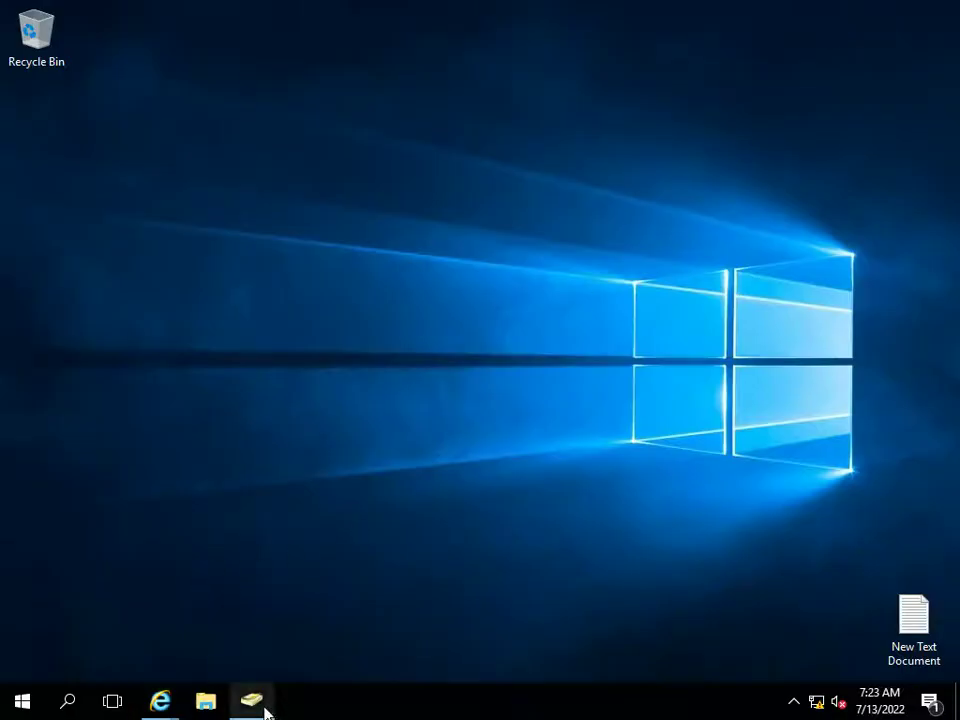
left_click(163, 703)
left_click(781, 76)
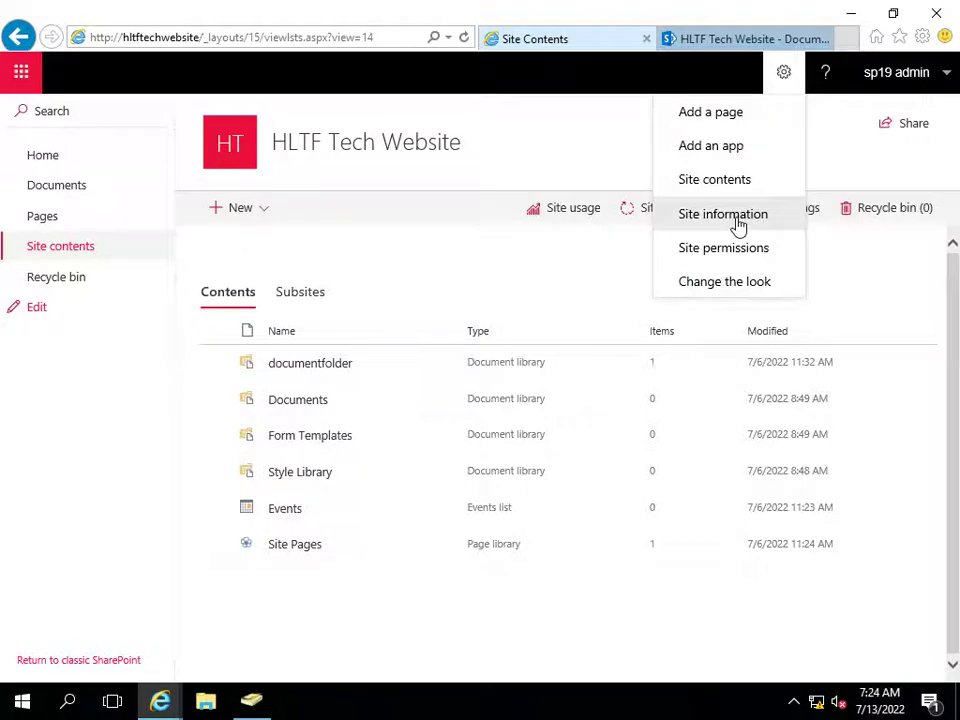
left_click(737, 222)
left_click(776, 522)
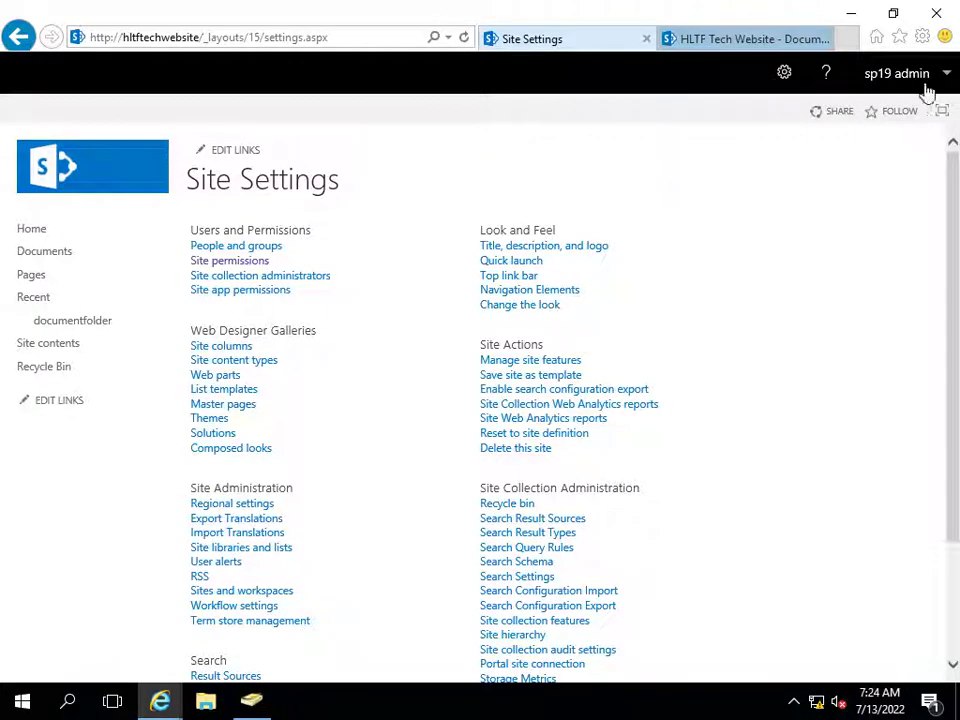
left_click(855, 14)
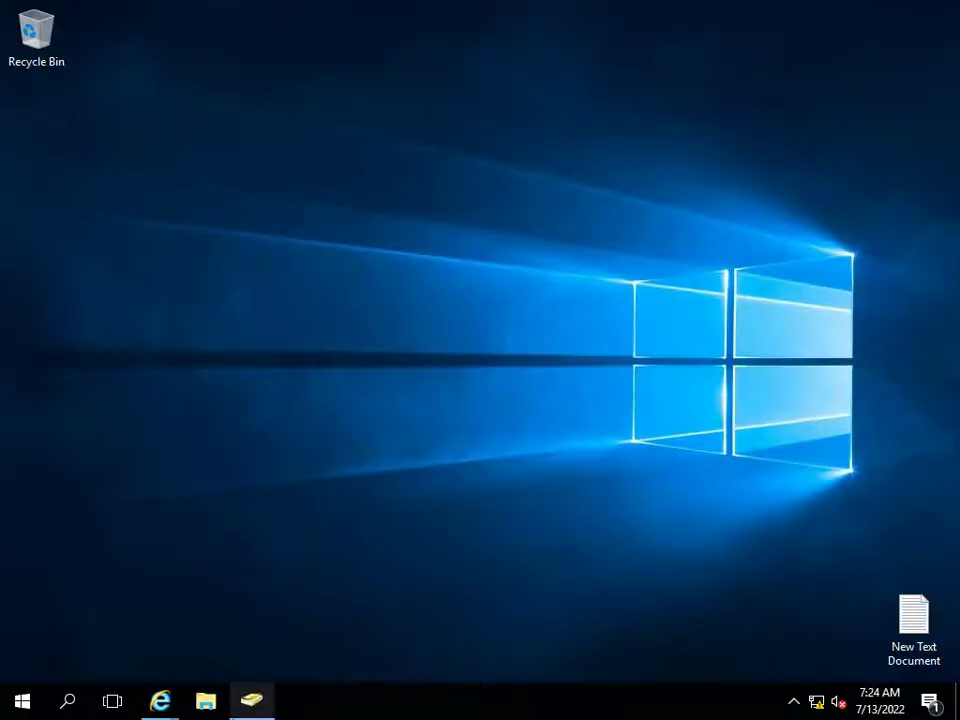
Review the site settings options available in the sp19 admin window's Documents library and minimize the window
mouse_move(165, 707)
left_click(762, 584)
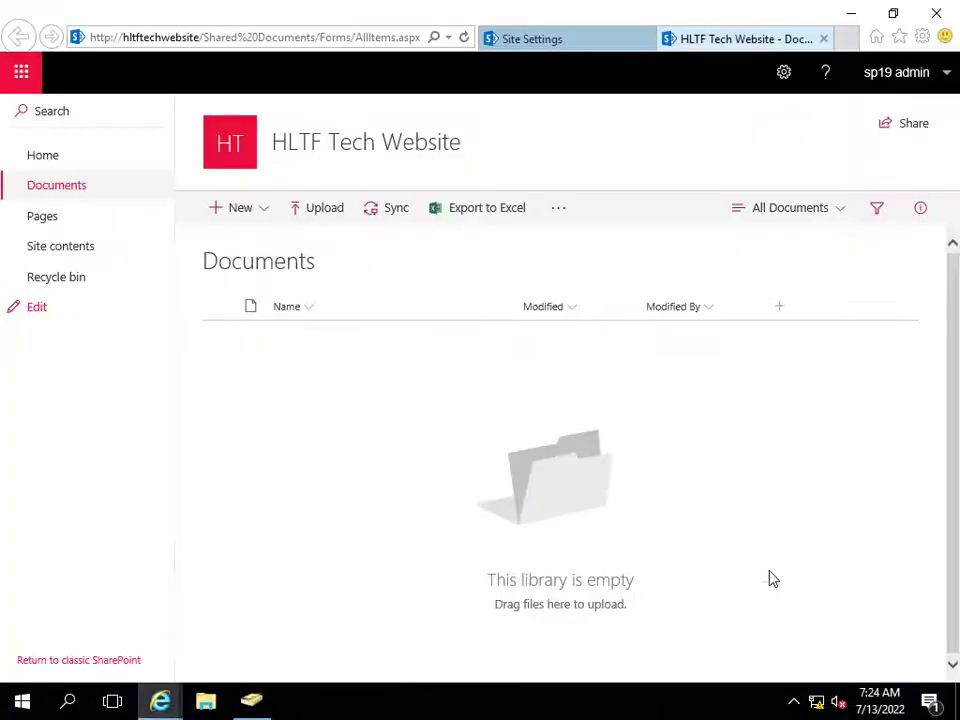
left_click(783, 72)
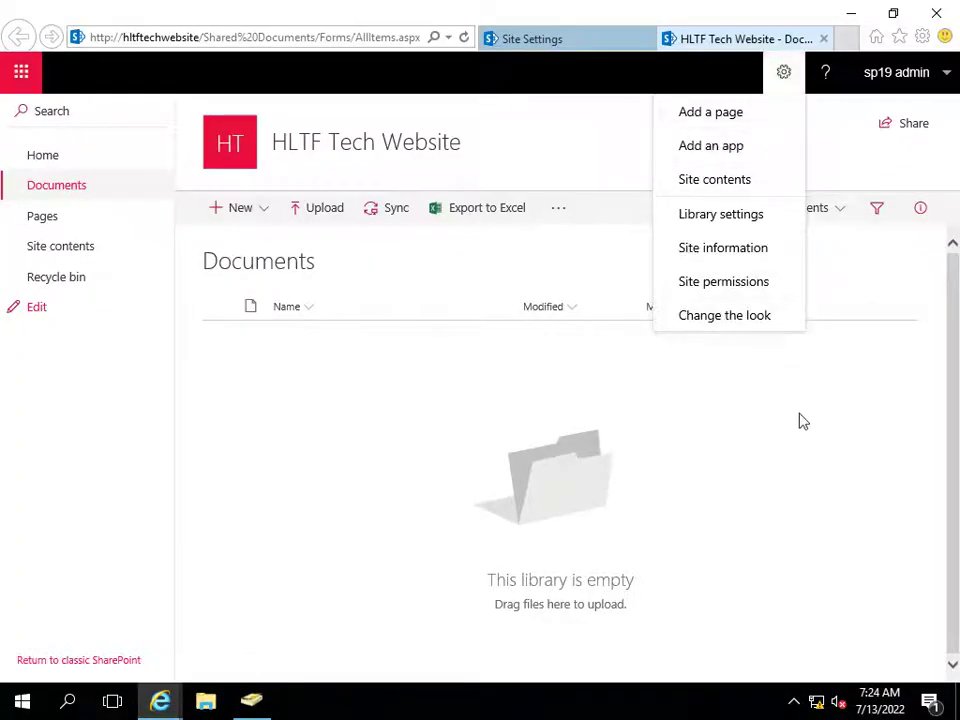
left_click(783, 72)
left_click(852, 14)
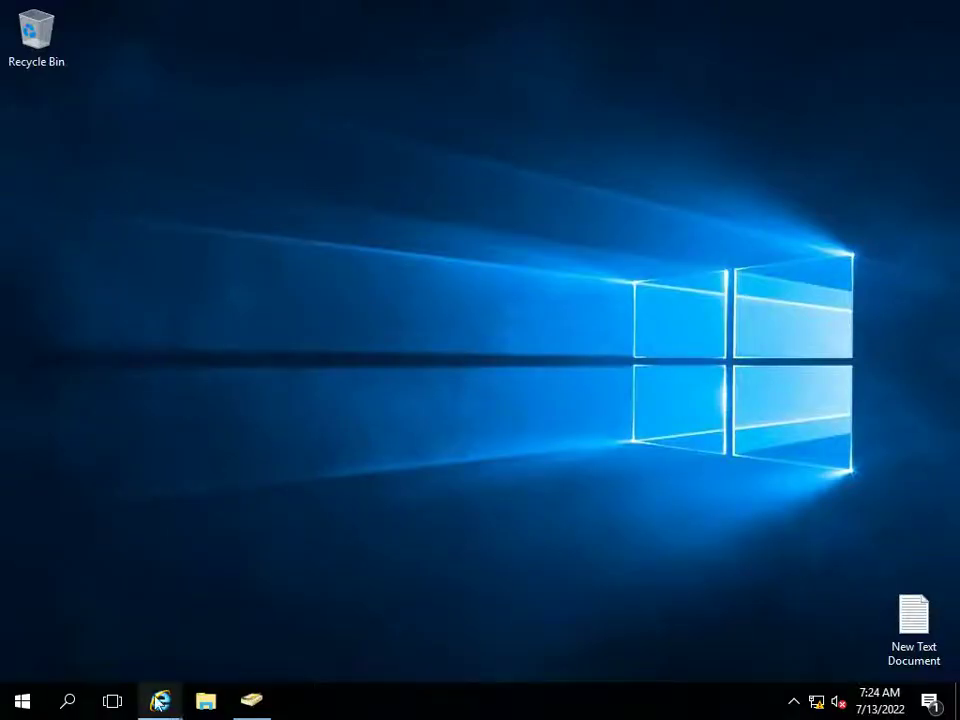
Return to the hrdymanager session's Site contents and review the available settings options and the site permissions
mouse_move(160, 701)
left_click(310, 604)
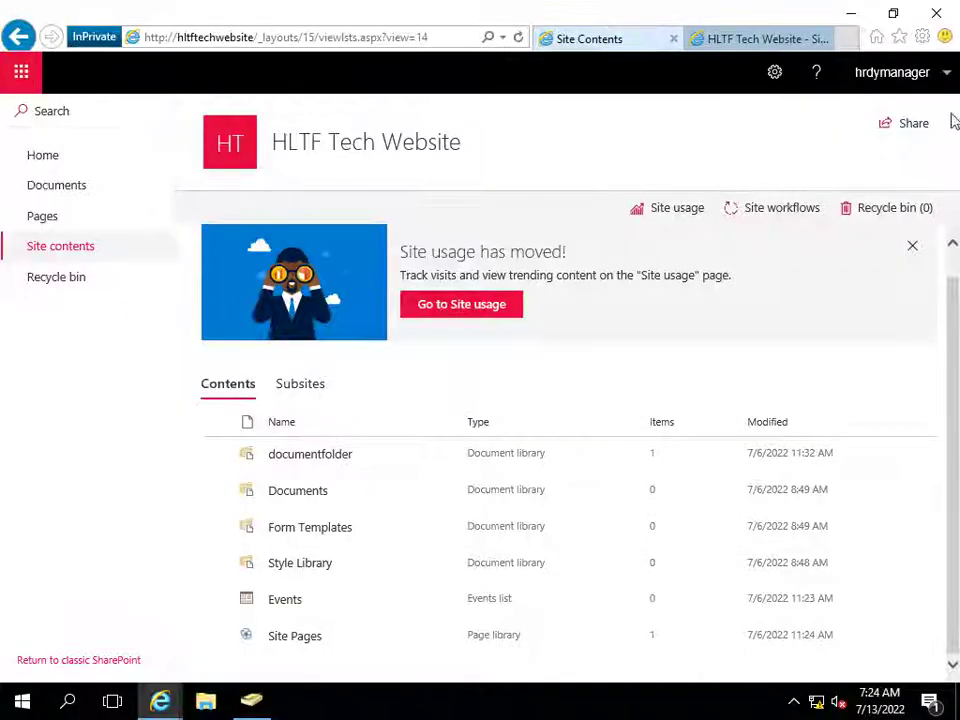
left_click(777, 76)
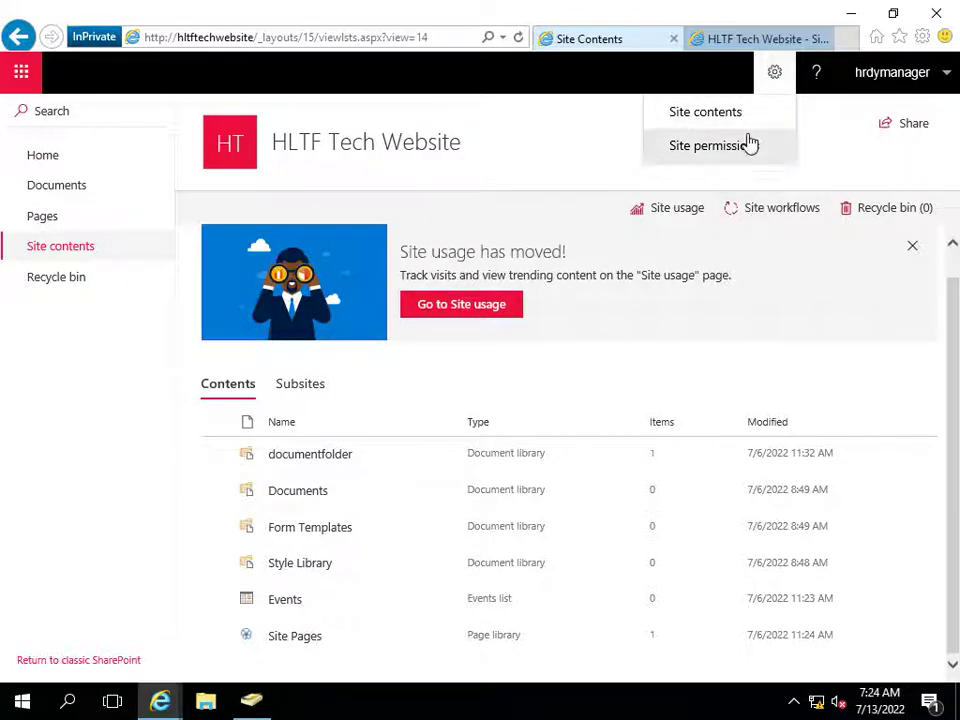
left_click(748, 145)
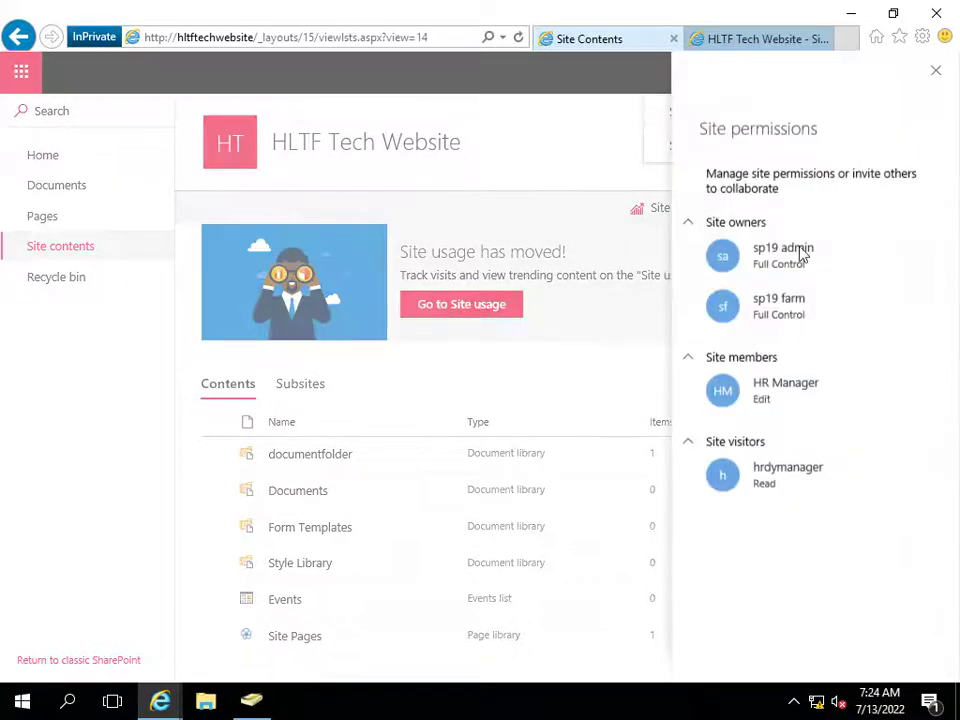
left_click(935, 71)
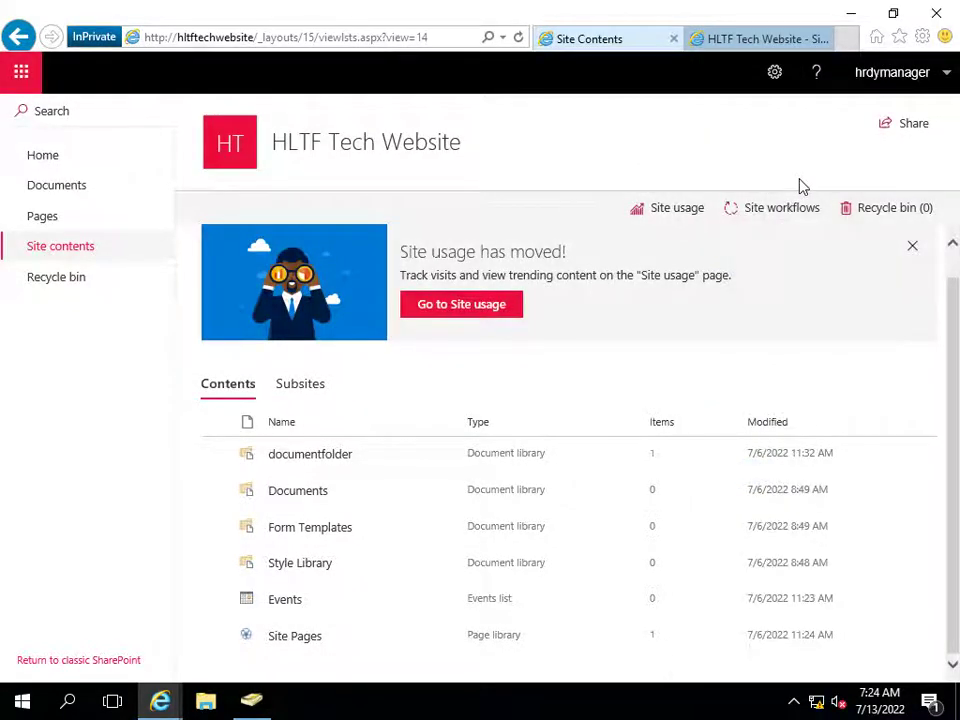
Dismiss the Site usage notice in Site contents and open the site's Home page
left_click(914, 247)
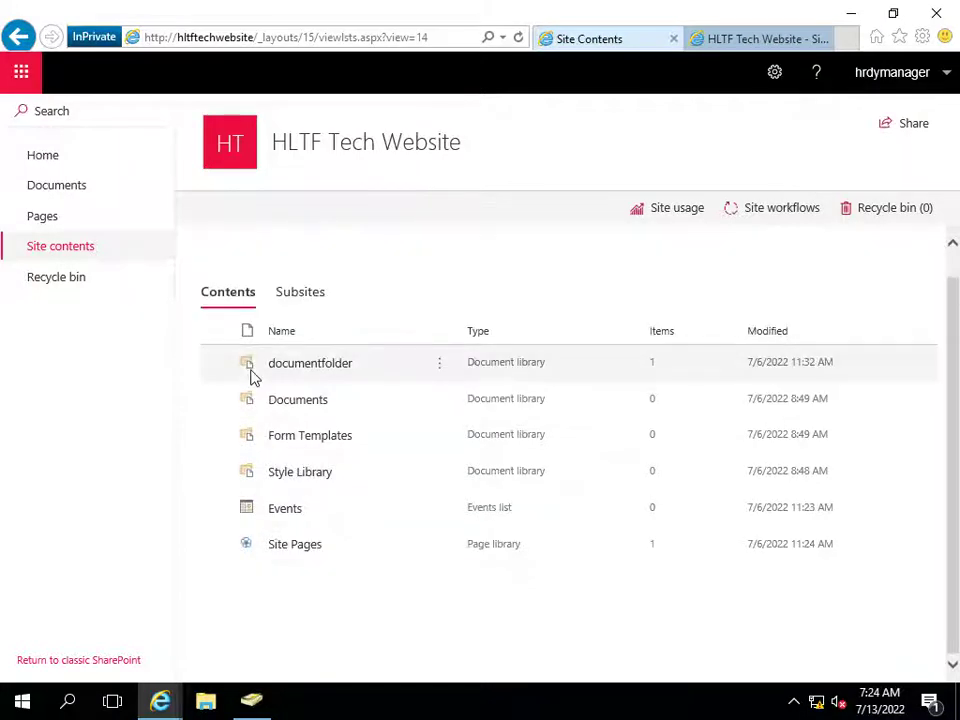
left_click(77, 160)
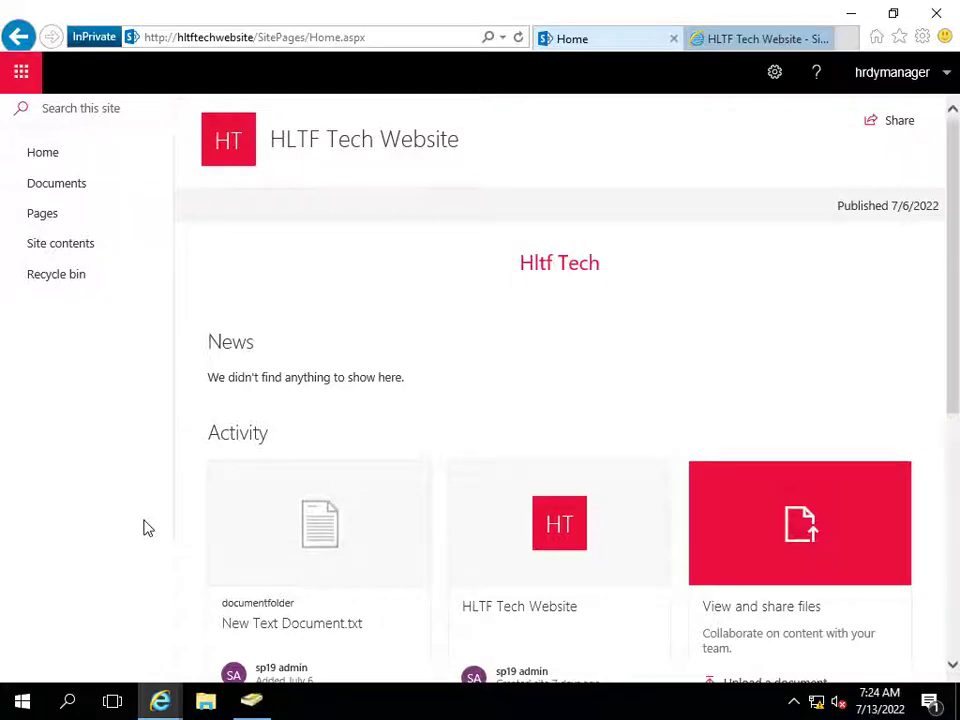
View the hltftech company users in Active Directory Users and Computers, and return to the Site Pages library in the hrdymanager session
left_click(251, 700)
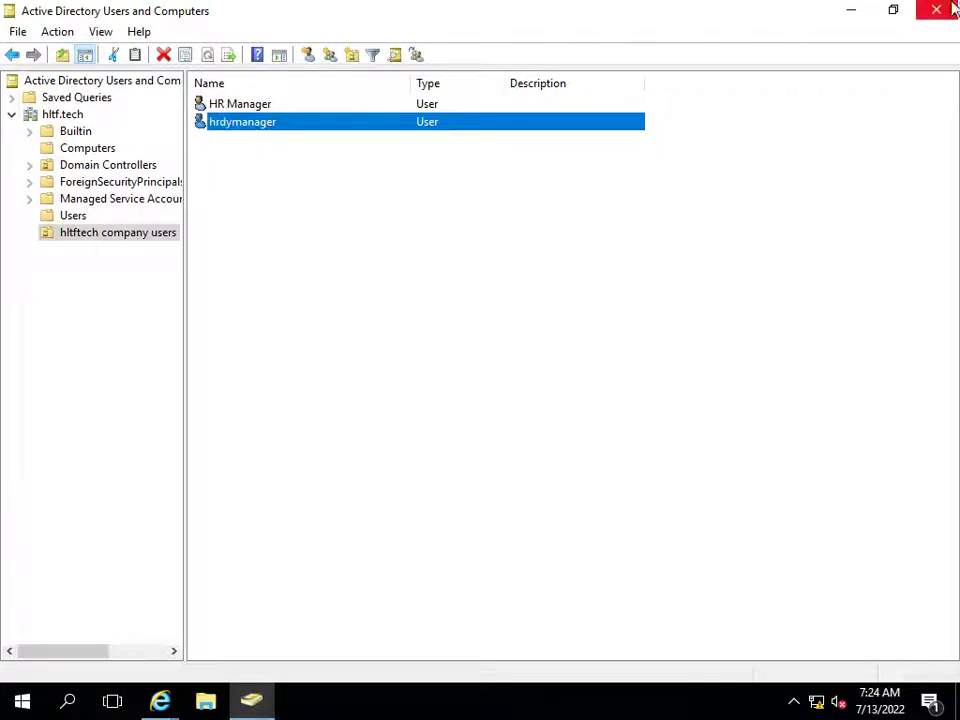
left_click(853, 12)
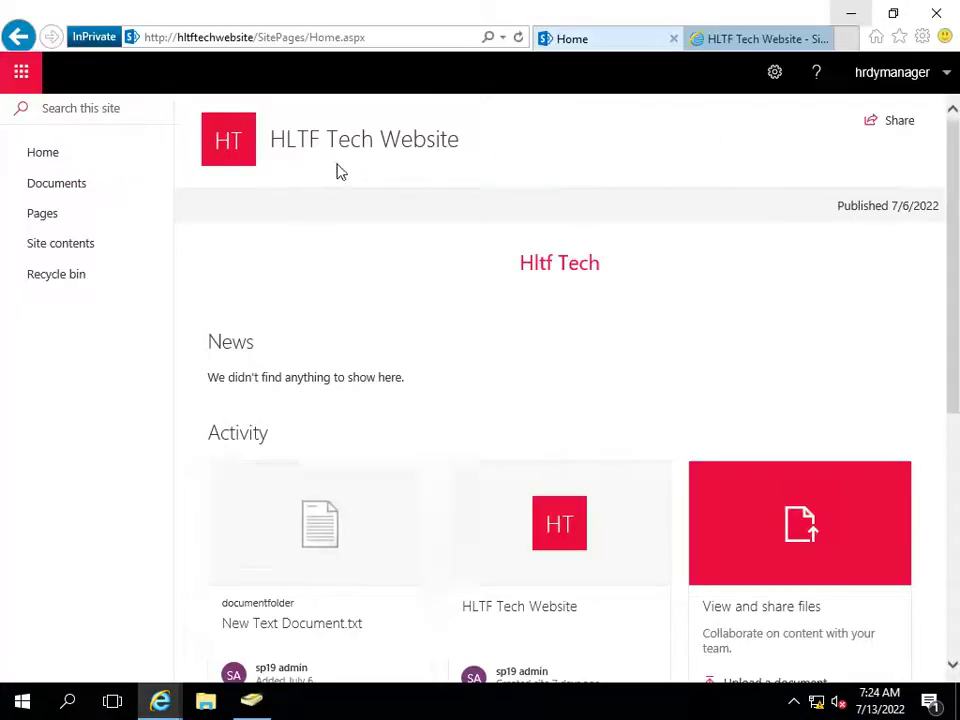
left_click(736, 42)
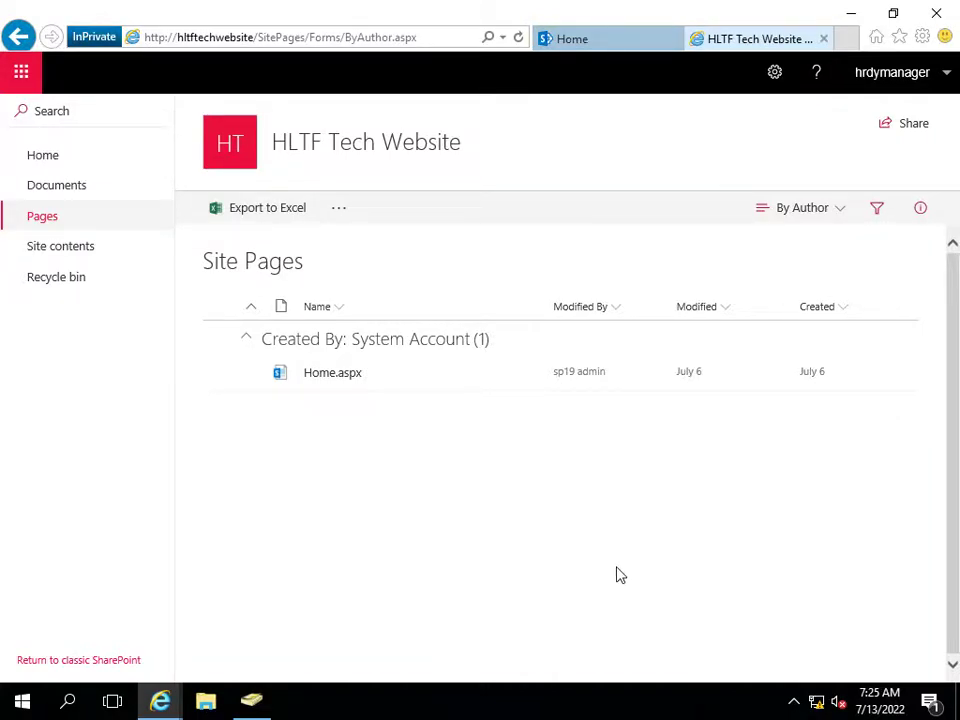
mouse_move(636, 9)
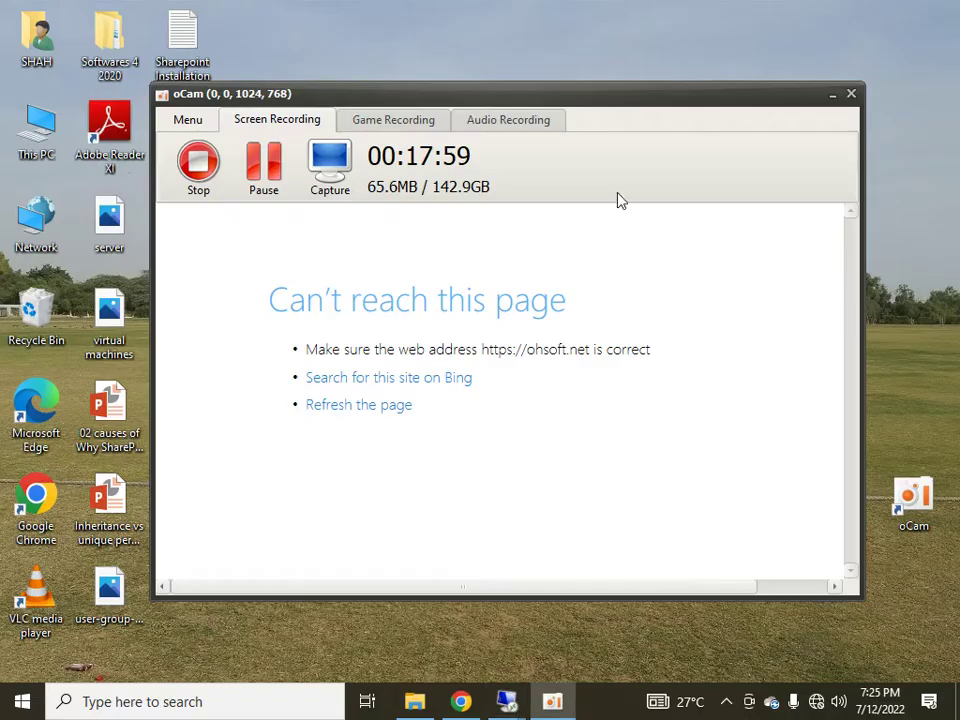